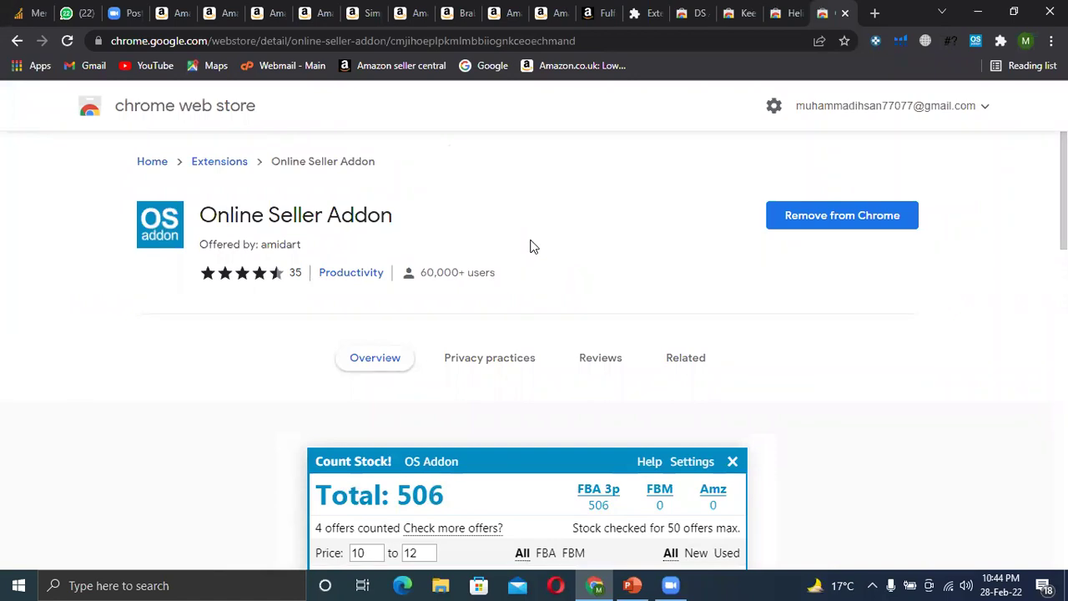
Close the Chrome Web Store pages for DS Amazon Quick View, Keepa, Helium 10 and Online Seller Addon, plus the Extensions page
left_click(698, 14)
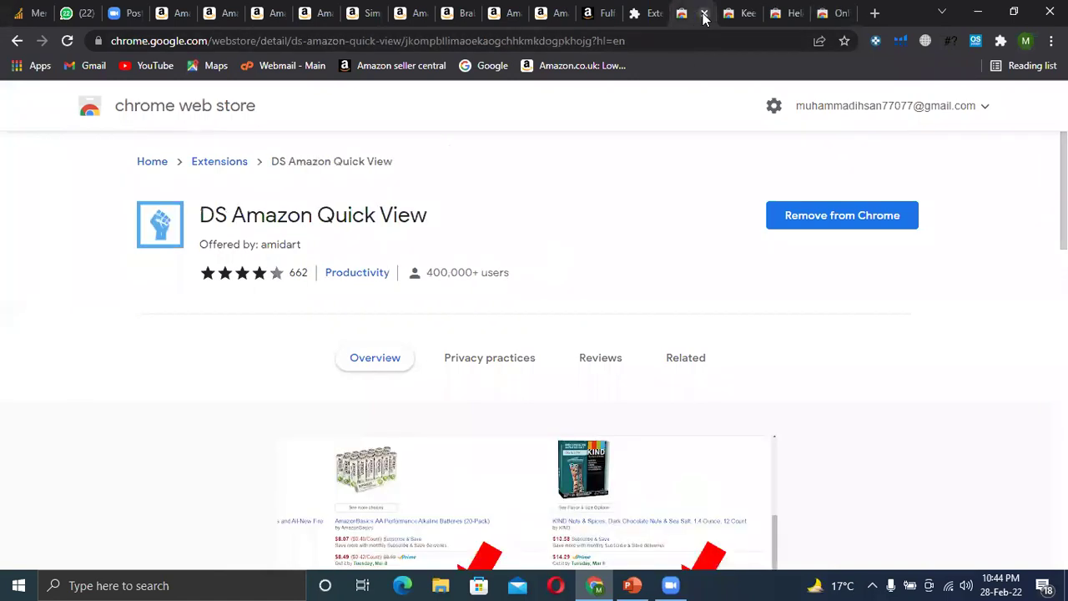
left_click(704, 14)
left_click(704, 14)
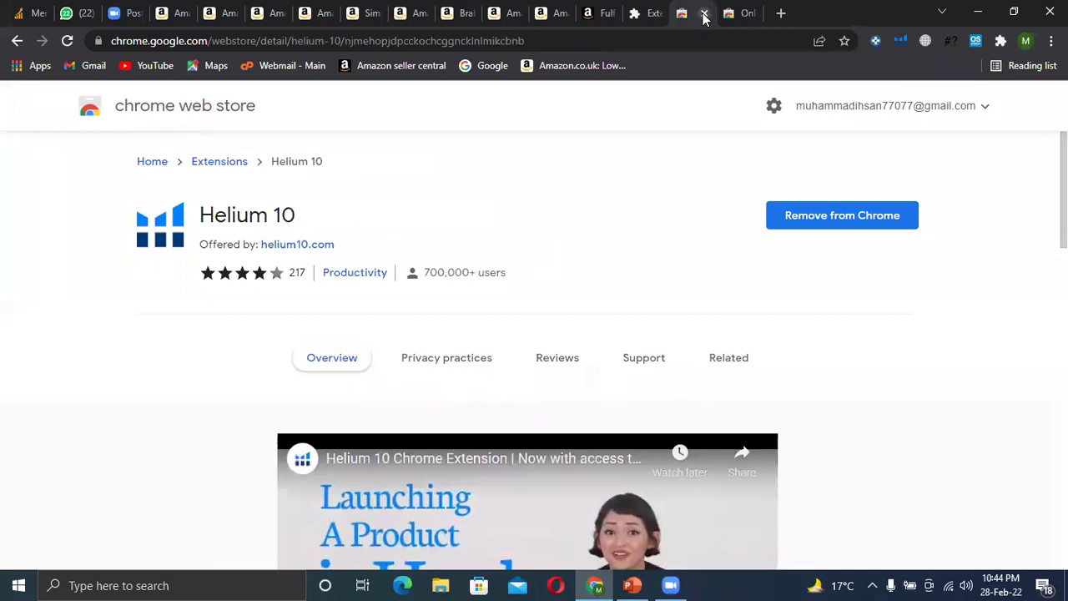
left_click(703, 14)
left_click(704, 15)
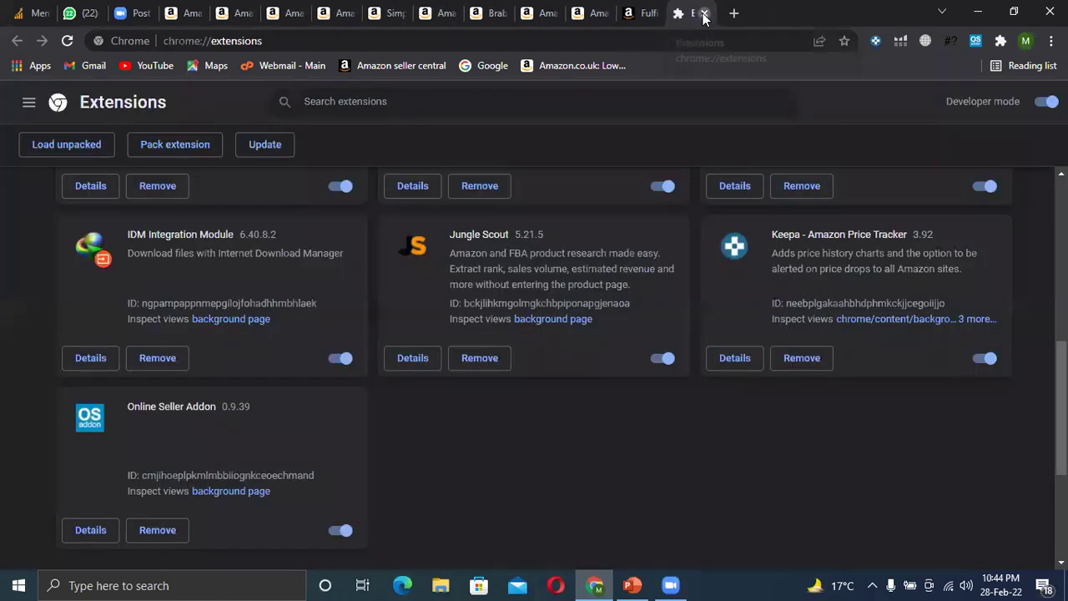
left_click(703, 15)
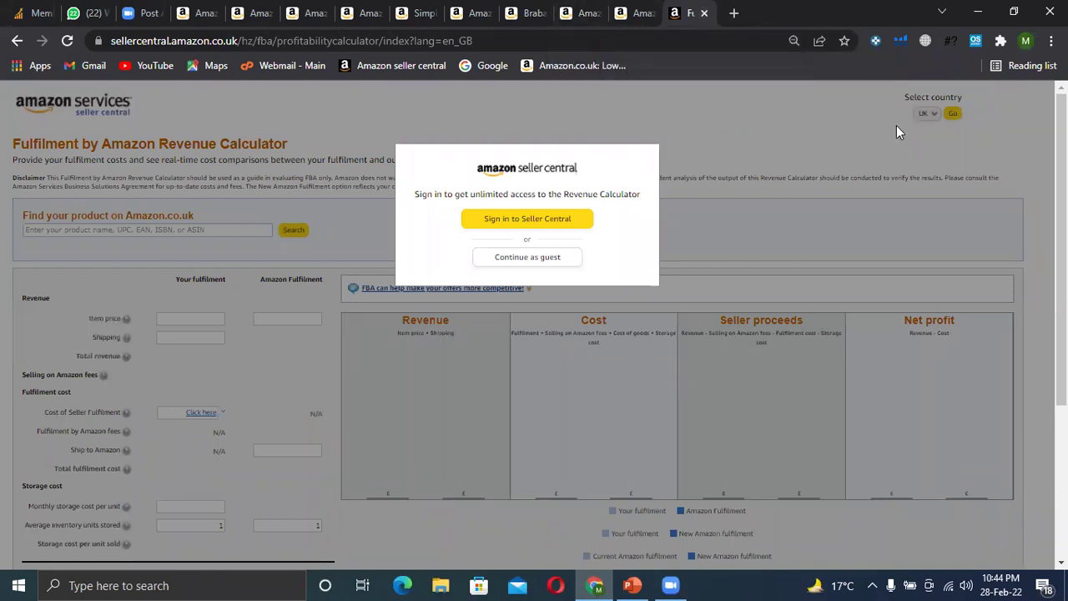
Switch to the personal browser profile and open Google Drive from the Google apps
left_click(1026, 40)
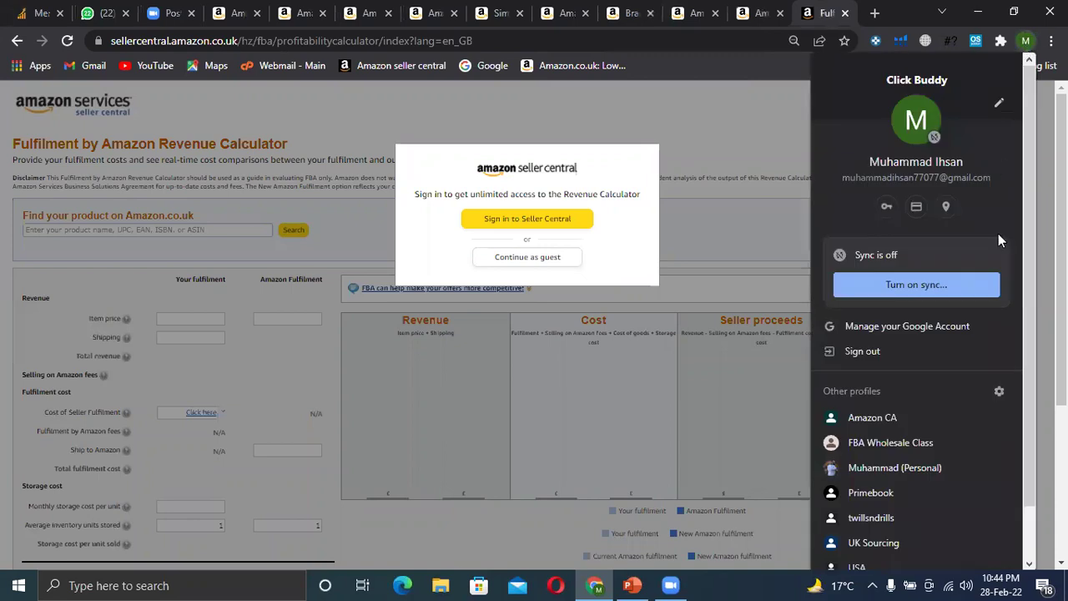
left_click(884, 470)
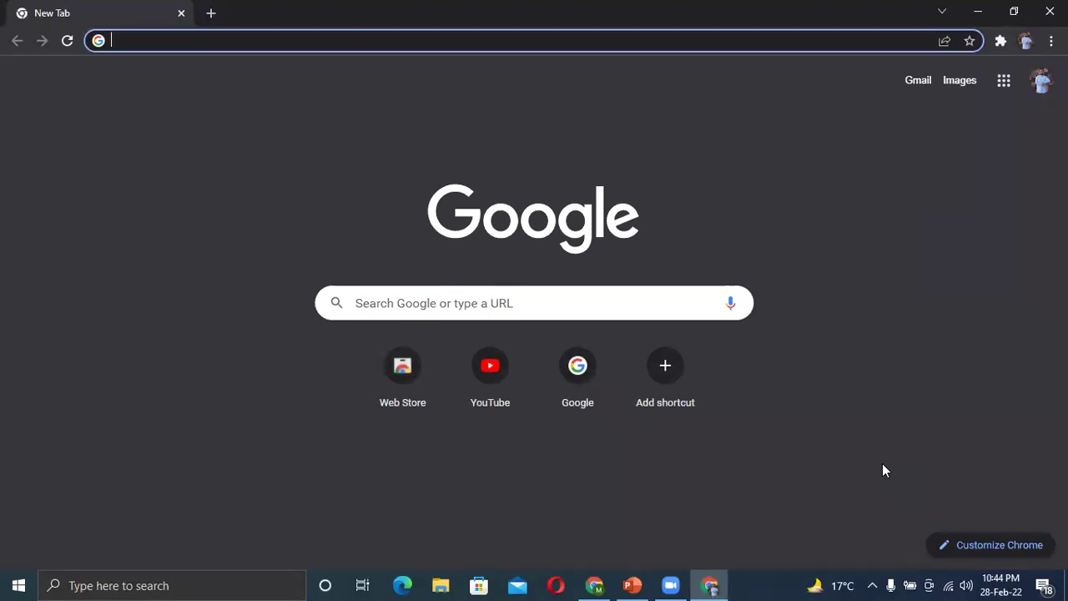
left_click(1000, 87)
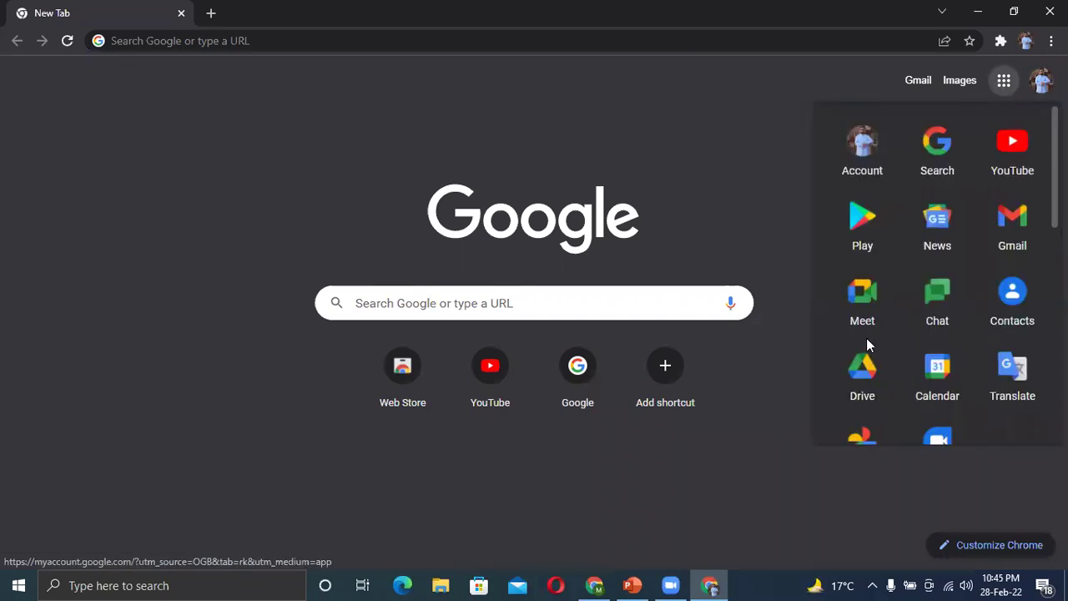
left_click(862, 391)
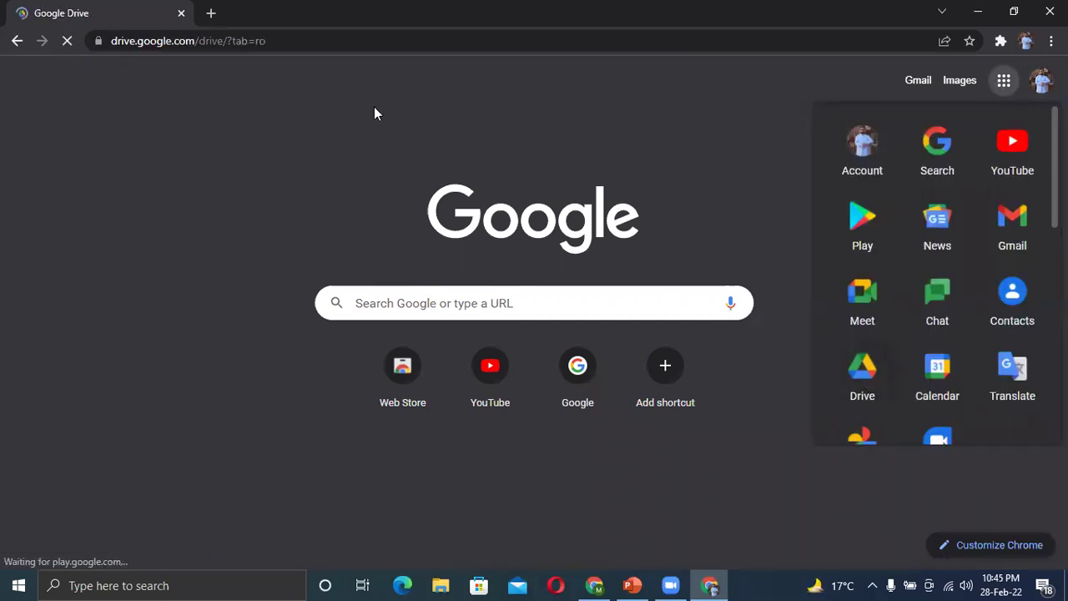
Open Google Sheets in a new browser tab and create a blank spreadsheet
left_click(212, 14)
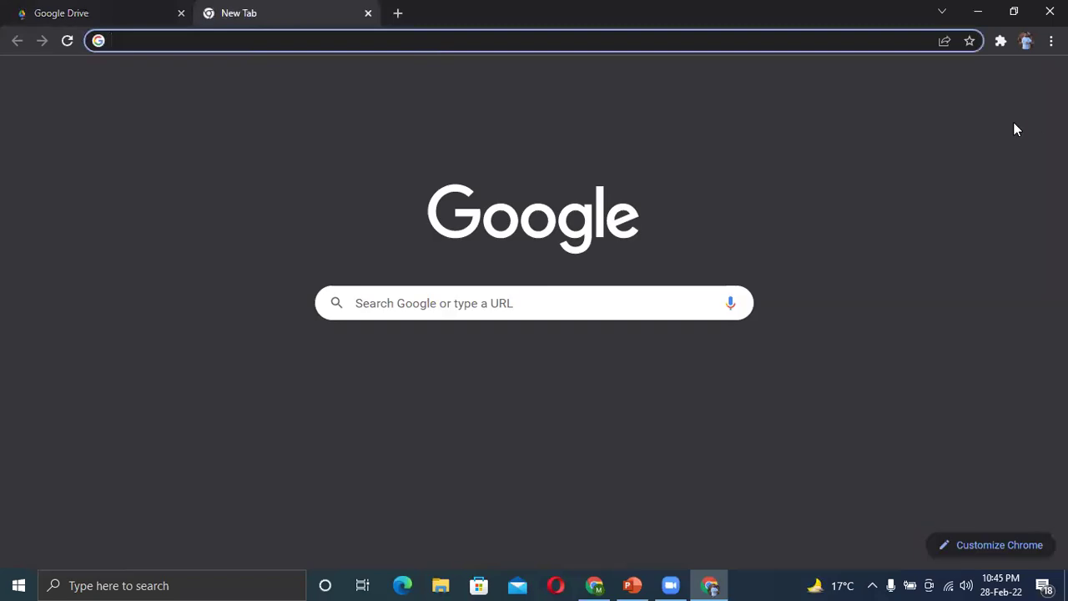
left_click(1002, 96)
left_click(1003, 96)
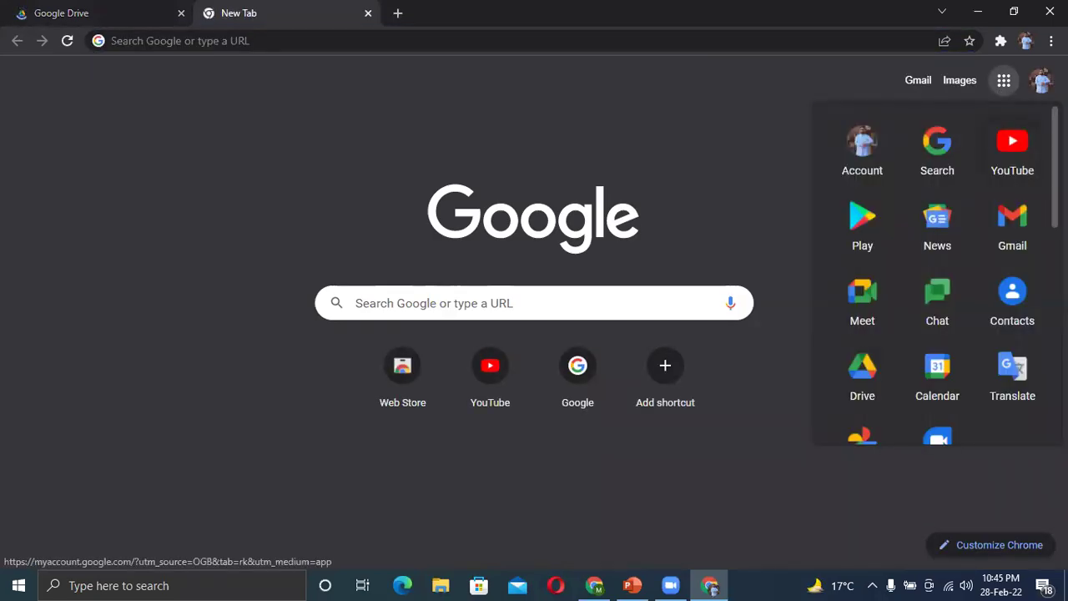
scroll(1002, 275, "down", 3)
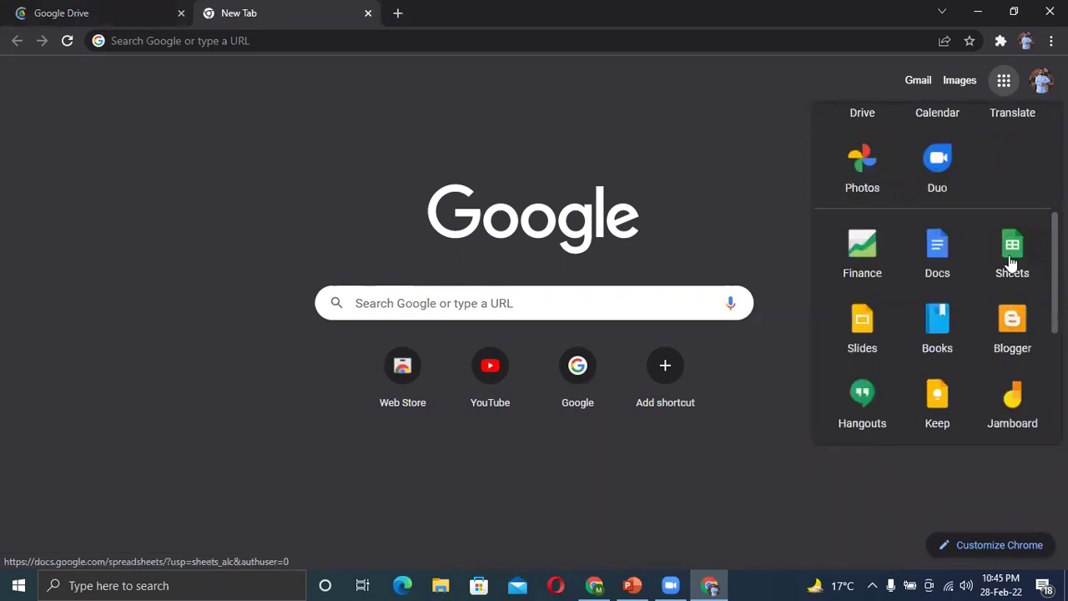
left_click(1011, 262)
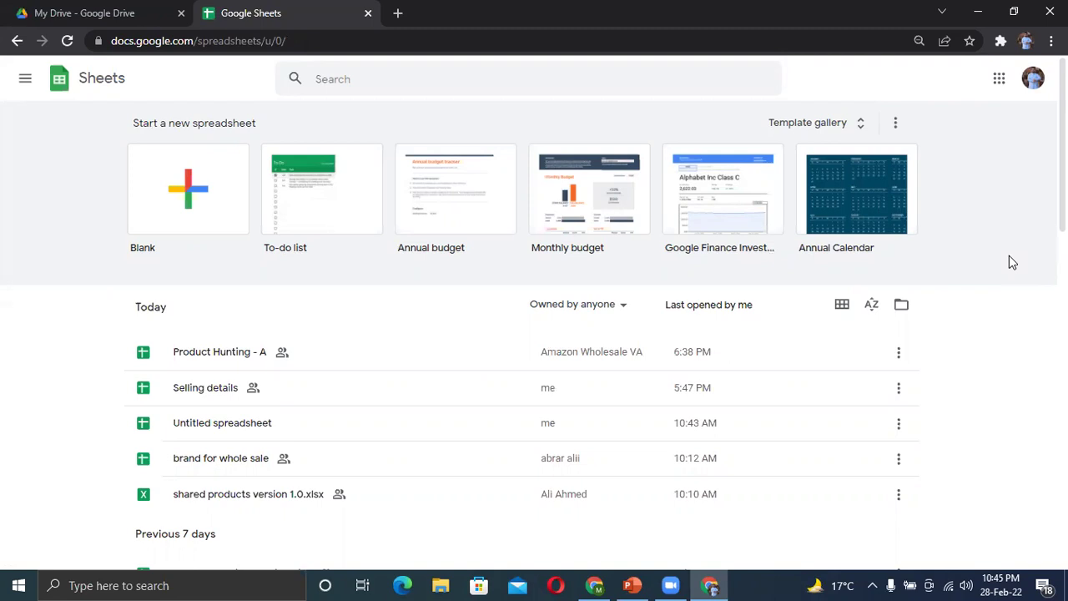
left_click(170, 213)
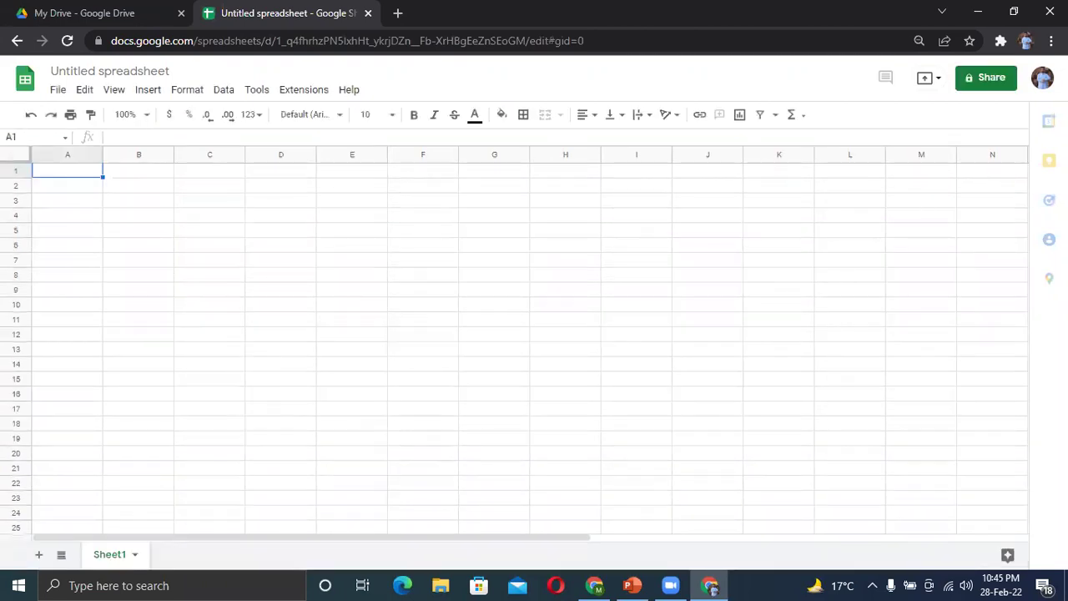
Rename the untitled spreadsheet as "Product hunting"
left_click(107, 68)
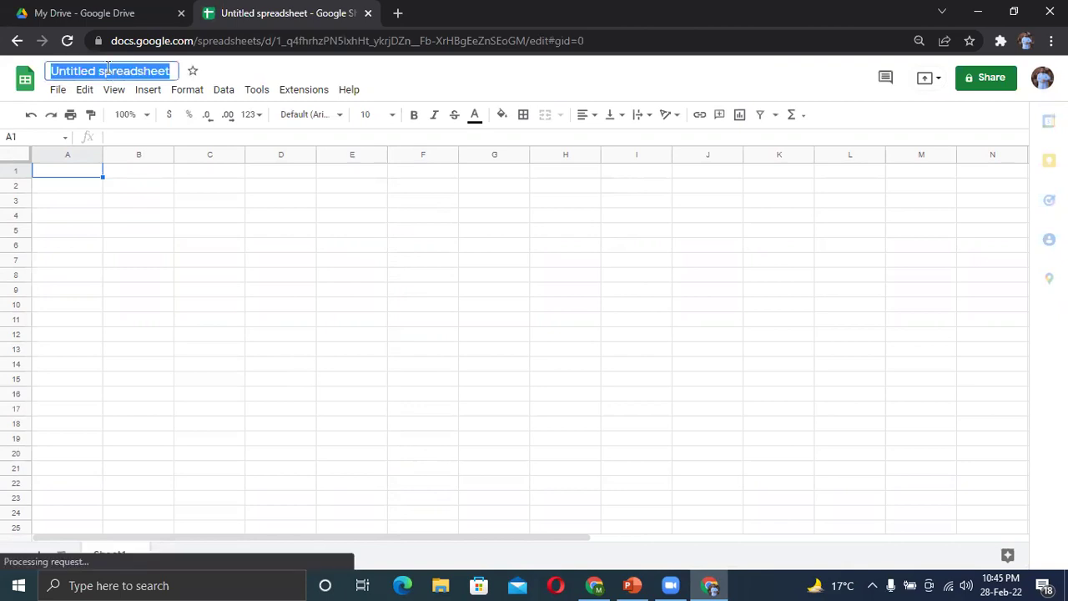
type("Pro")
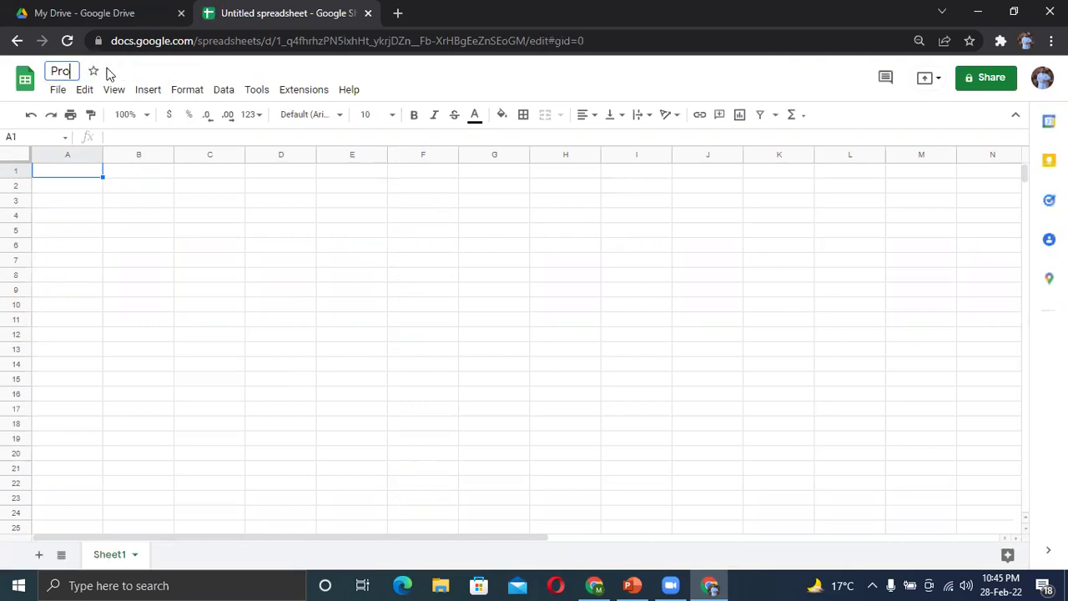
type("duct han")
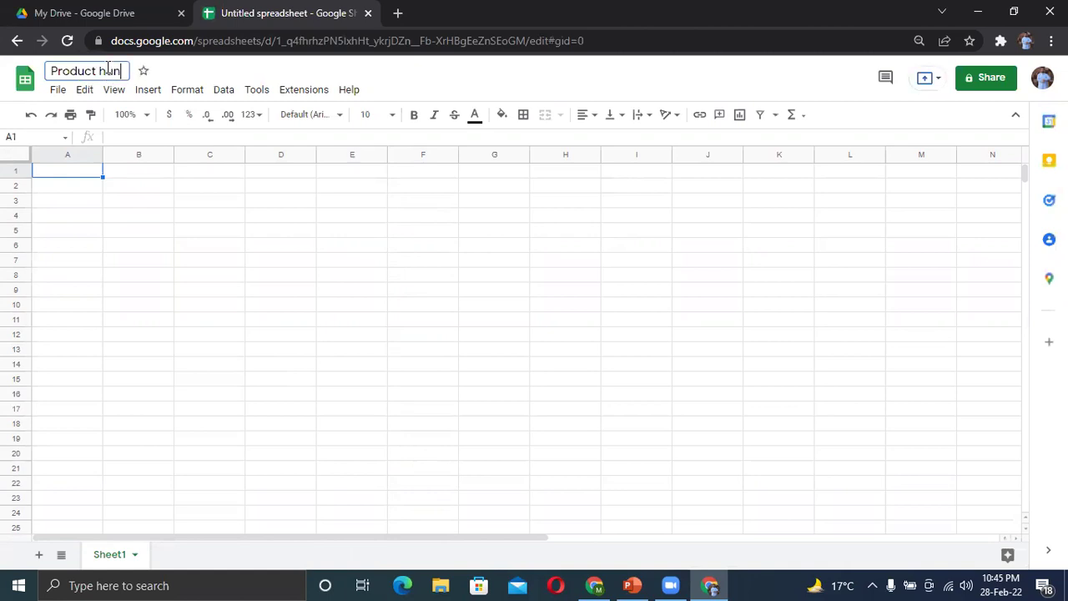
type("ting")
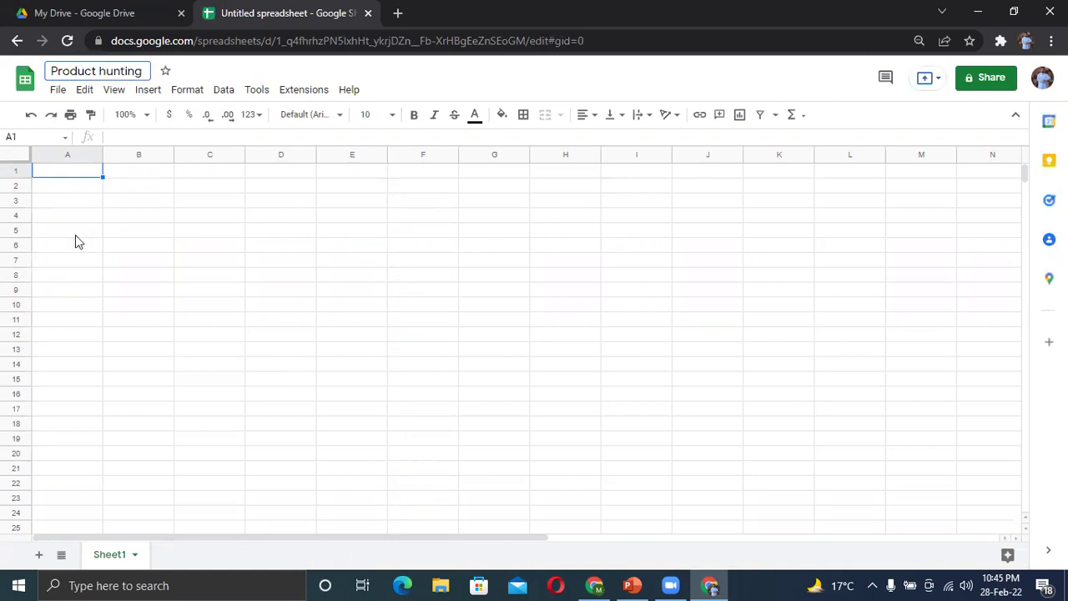
left_click(75, 235)
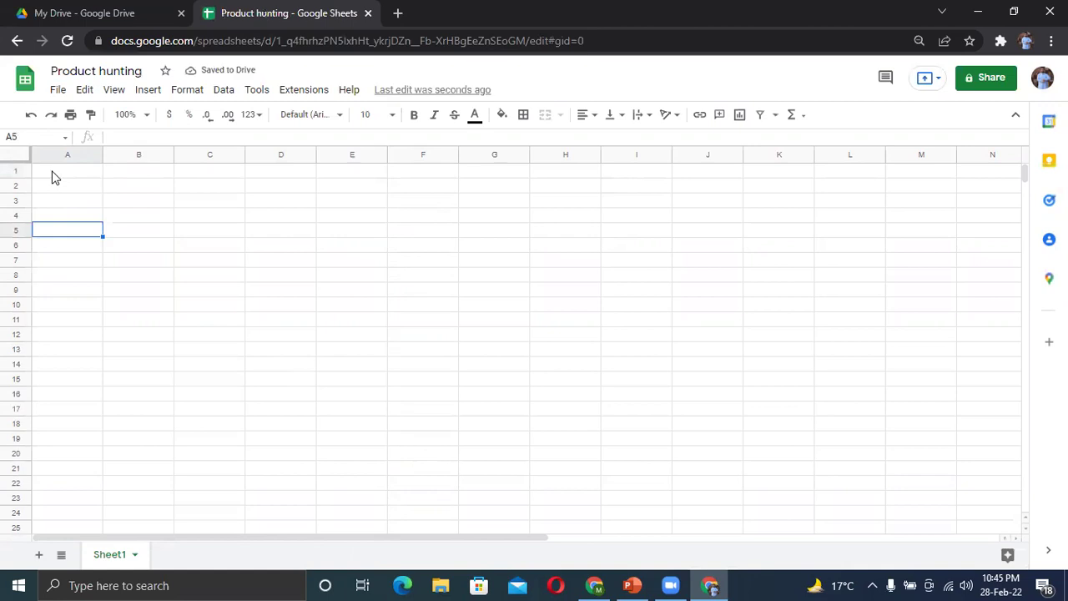
Enter the column headings "Asin" in A1 and "Product Name" in B1
left_click(53, 175)
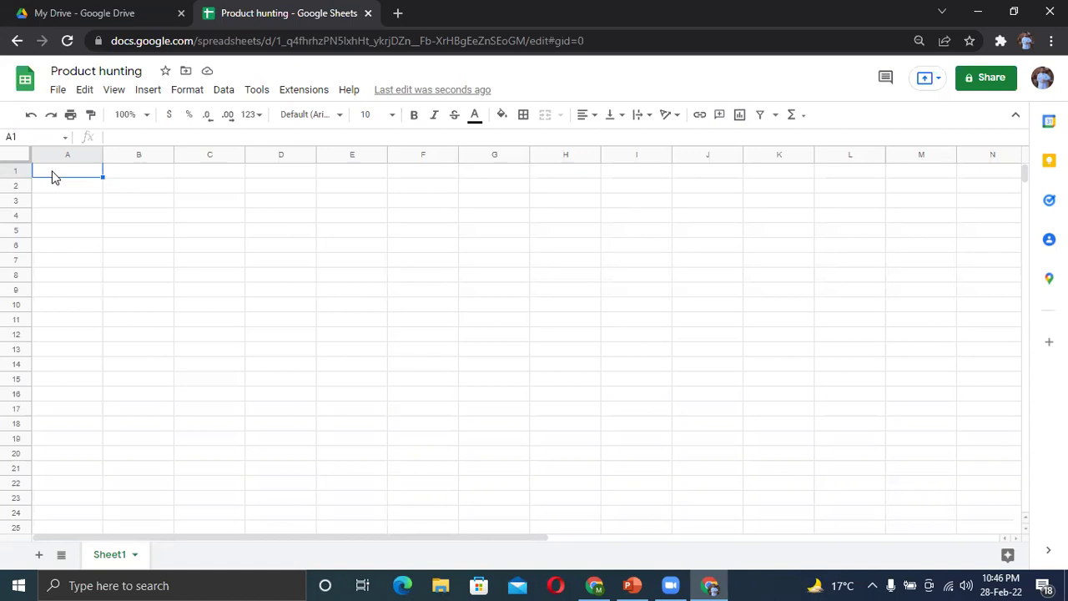
type("Asin")
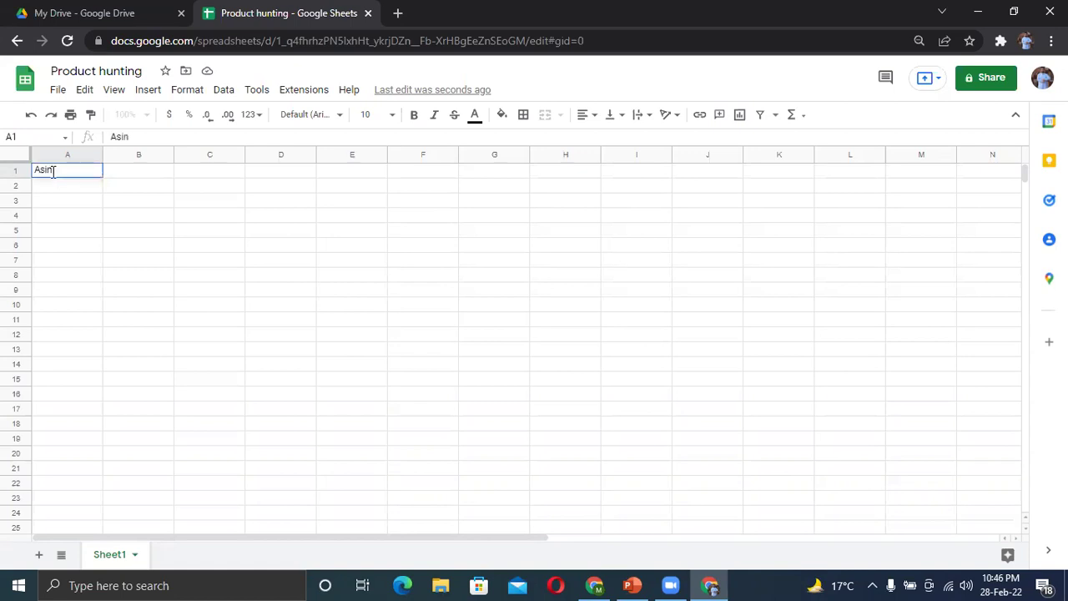
key("Tab")
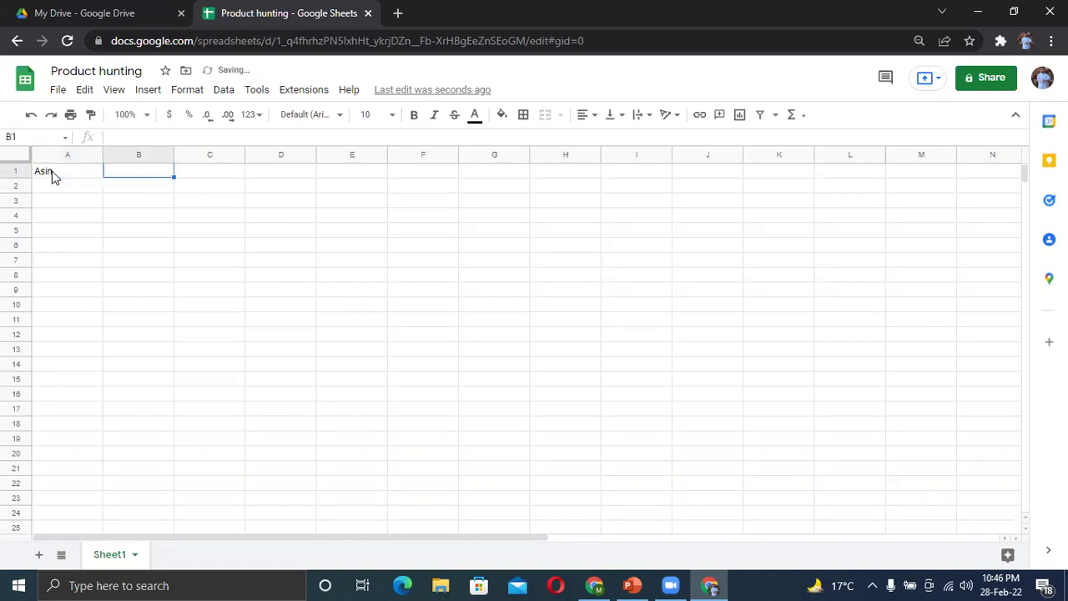
type("Product")
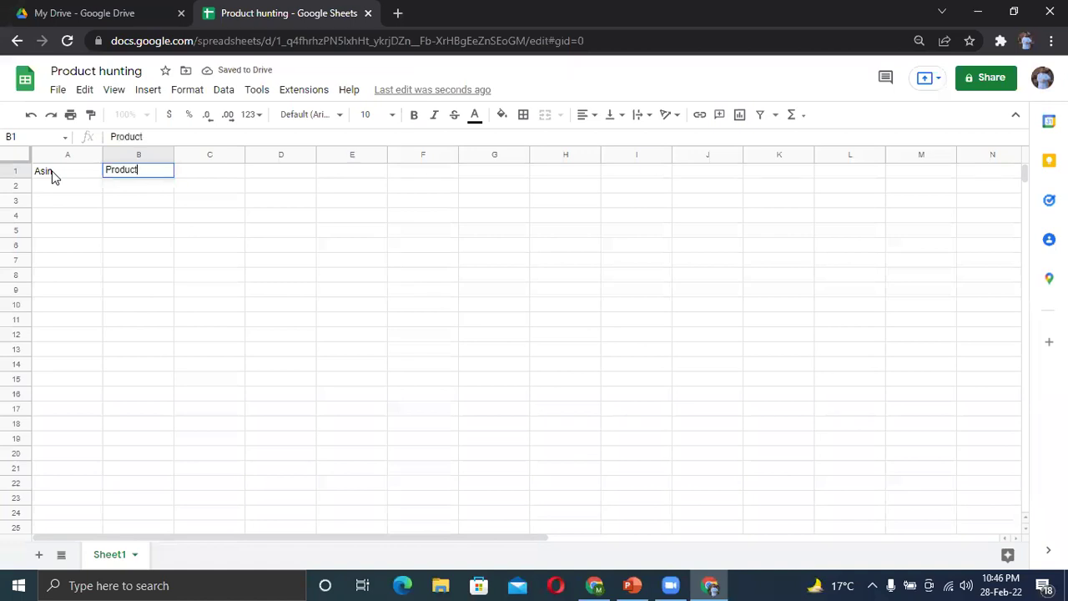
key("Tab")
key("Left")
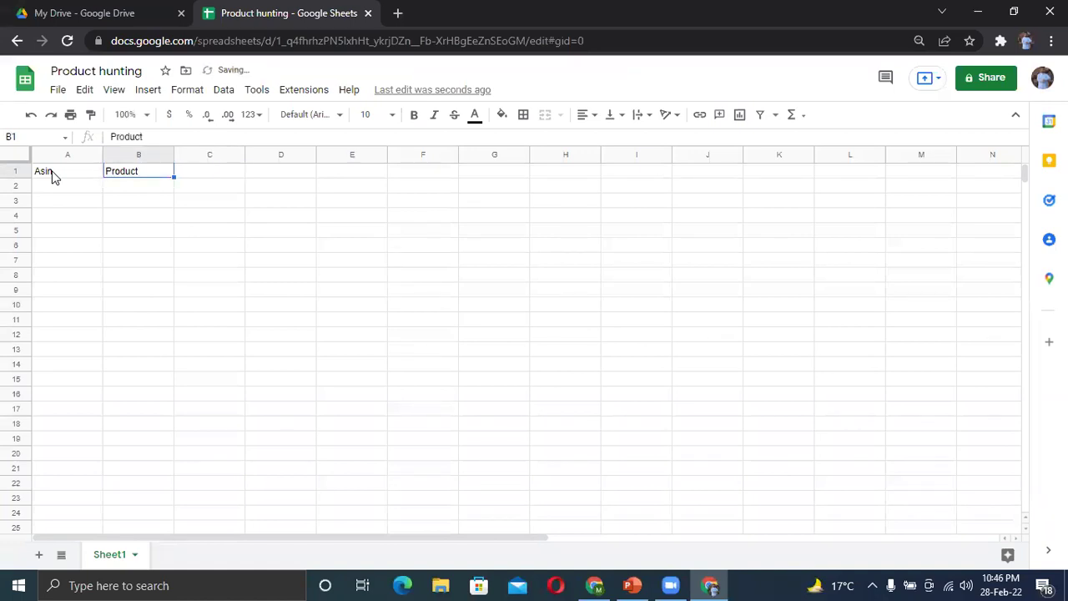
left_click(156, 135)
type("b")
key("BackSpace")
type("Name")
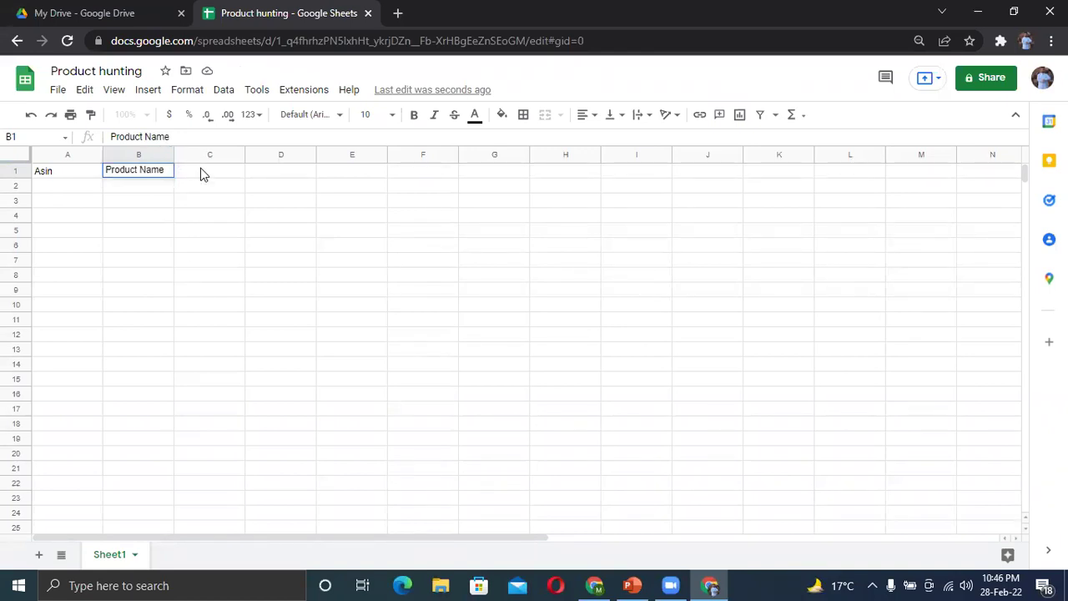
Add the column headings "Brand" in C1, "Curr. BSR" in D1 and "90 days BSR" in E1
left_click(200, 171)
type("Brand")
key("Tab")
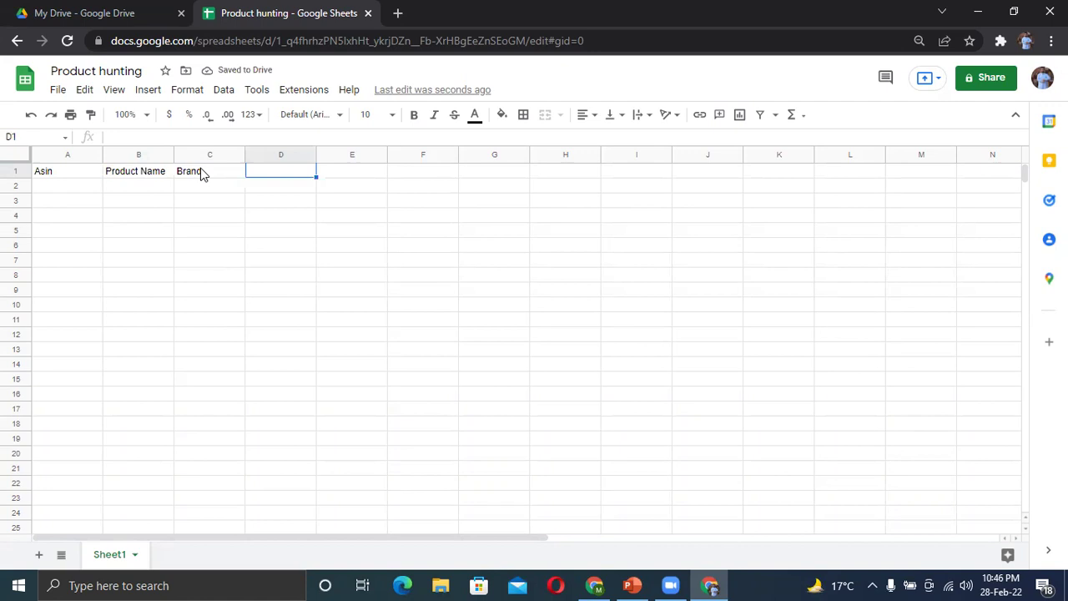
type("Cu")
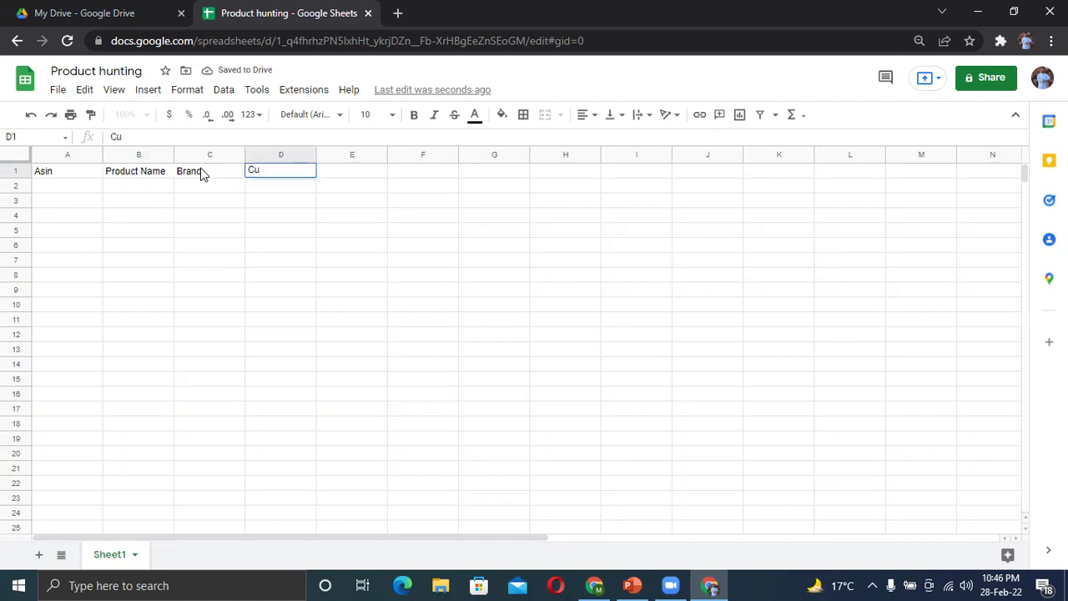
type("rr. BSR")
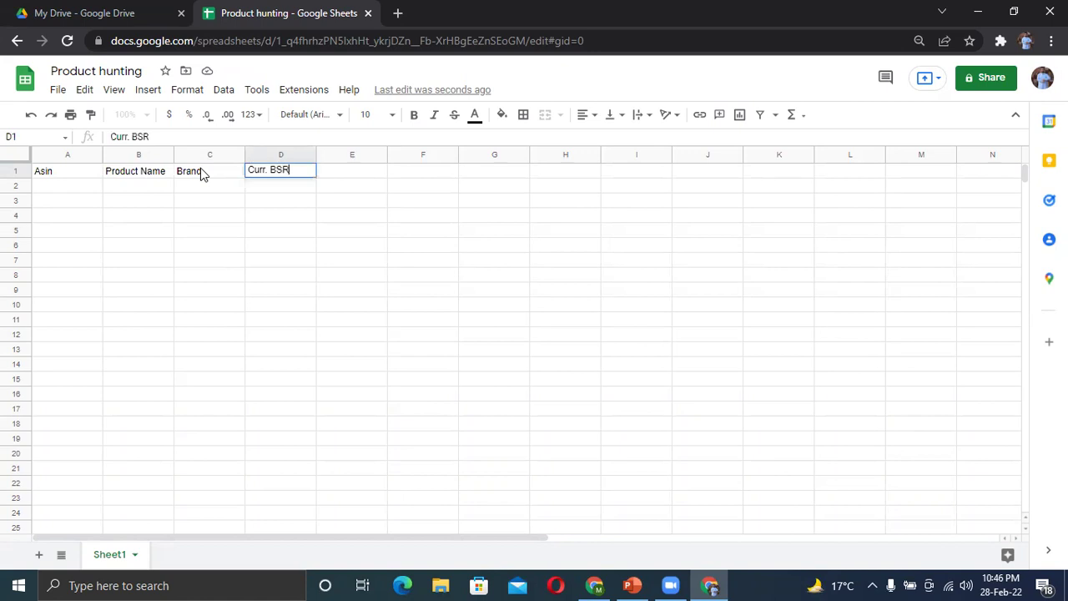
key("Tab")
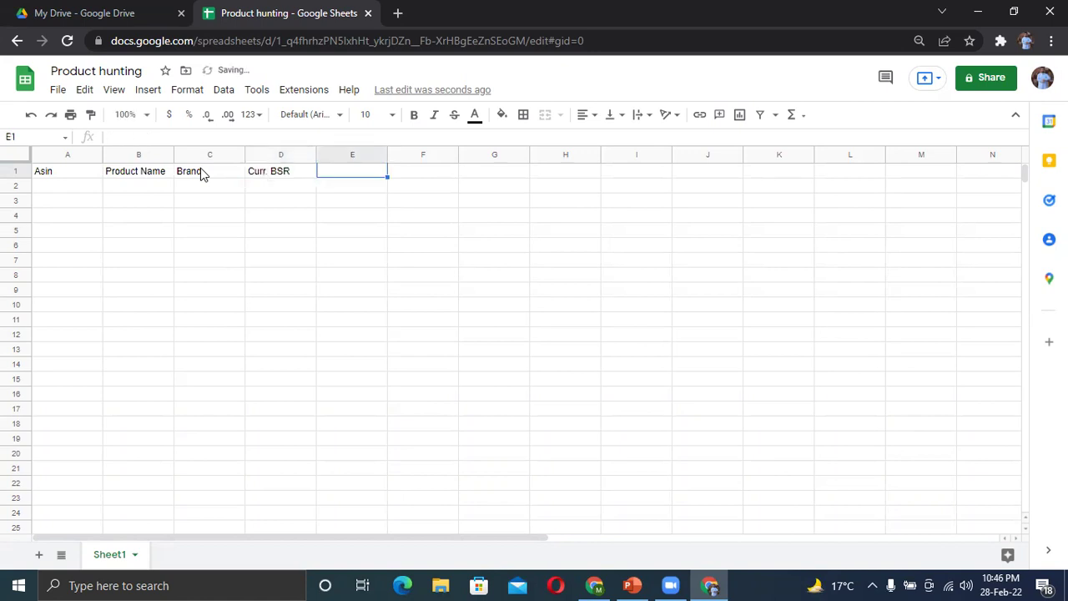
type("90 ")
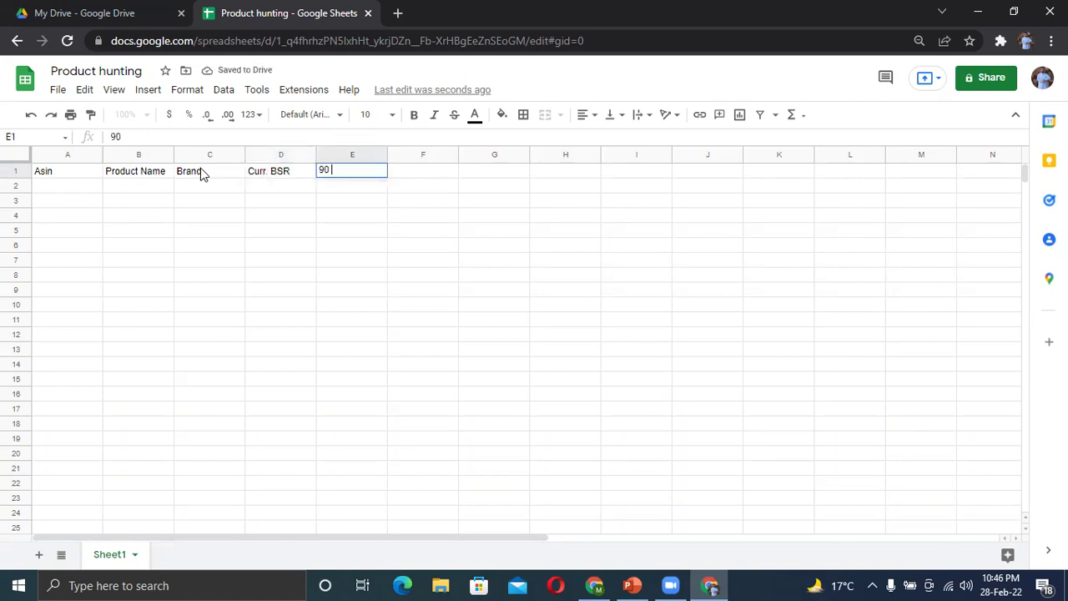
type("days B")
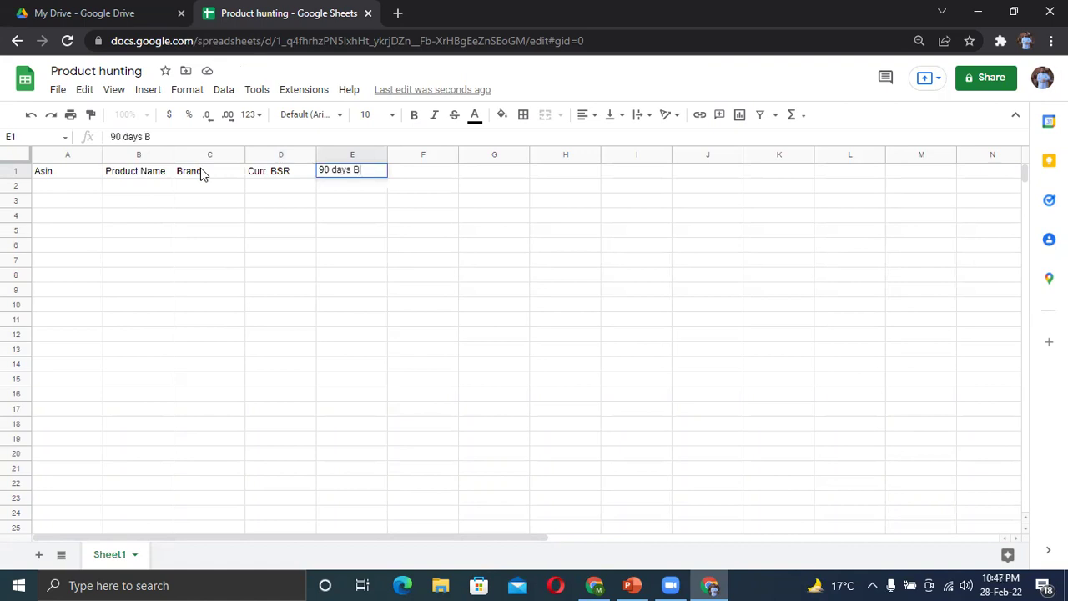
type("SR")
key("Tab")
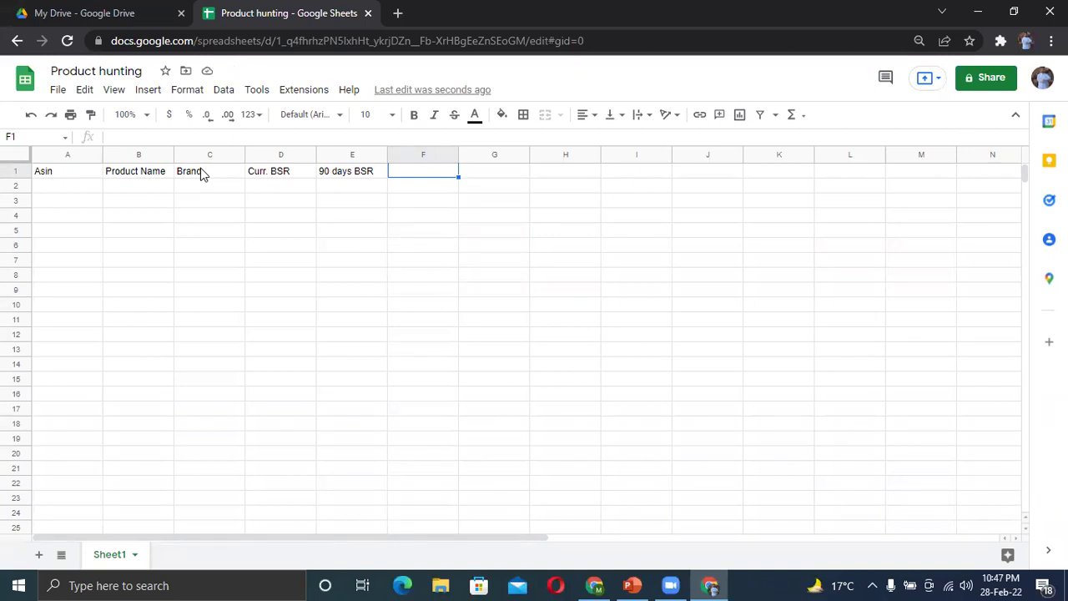
Add the column headings "Total seller" in F1 and "FBA seller" in G1
type("Total seller")
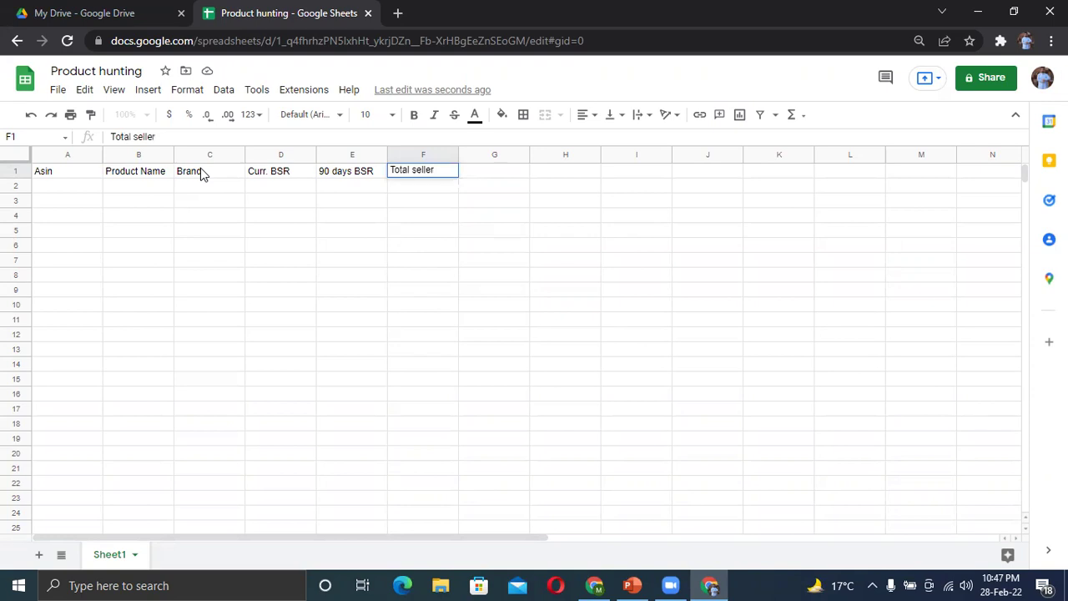
key("Tab")
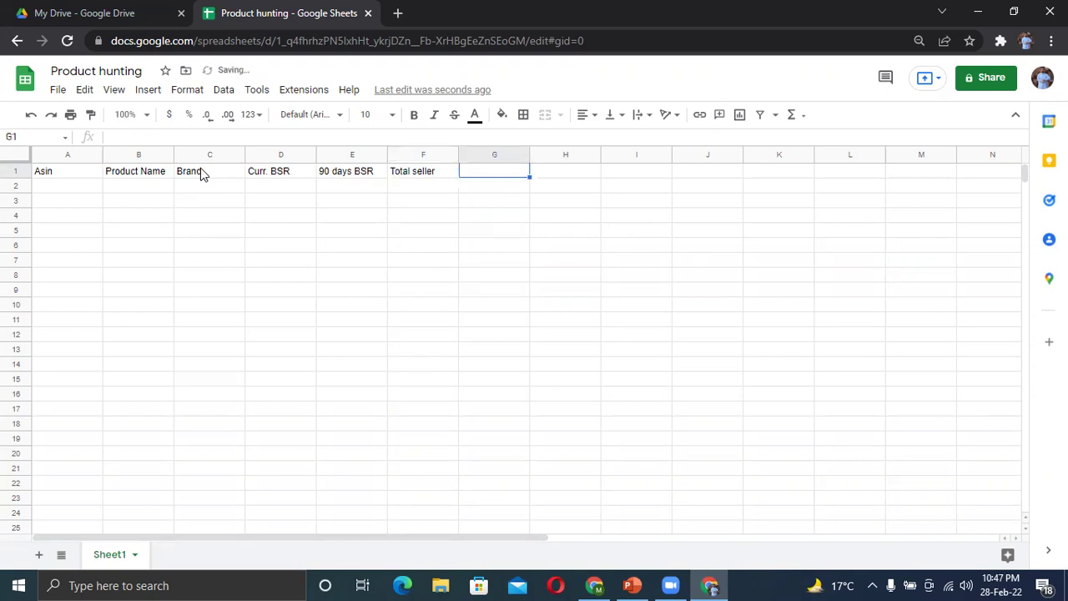
type("FBA")
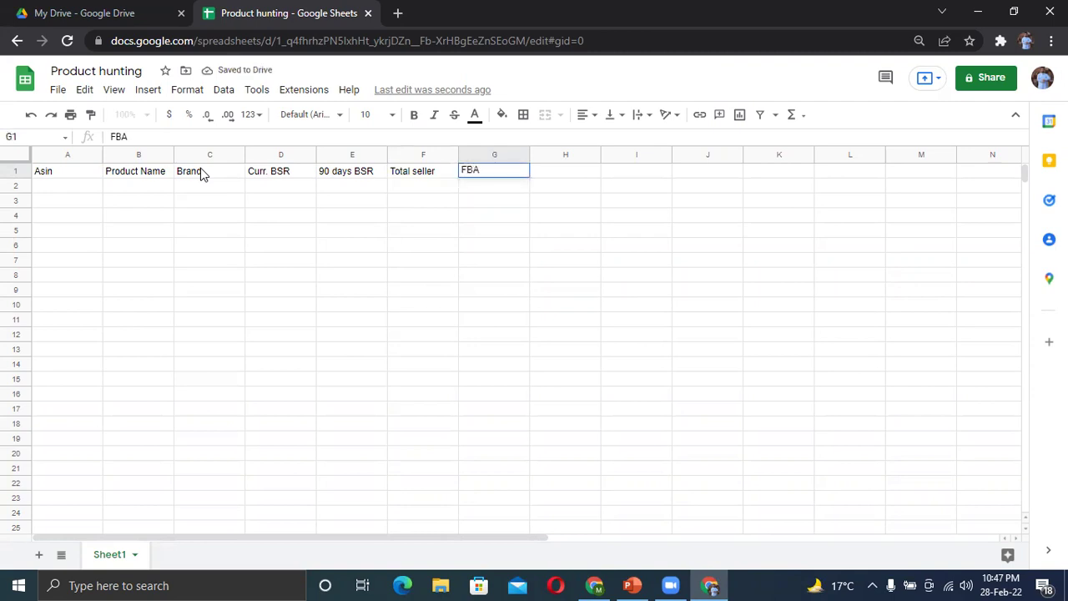
type(" seller")
key("Tab")
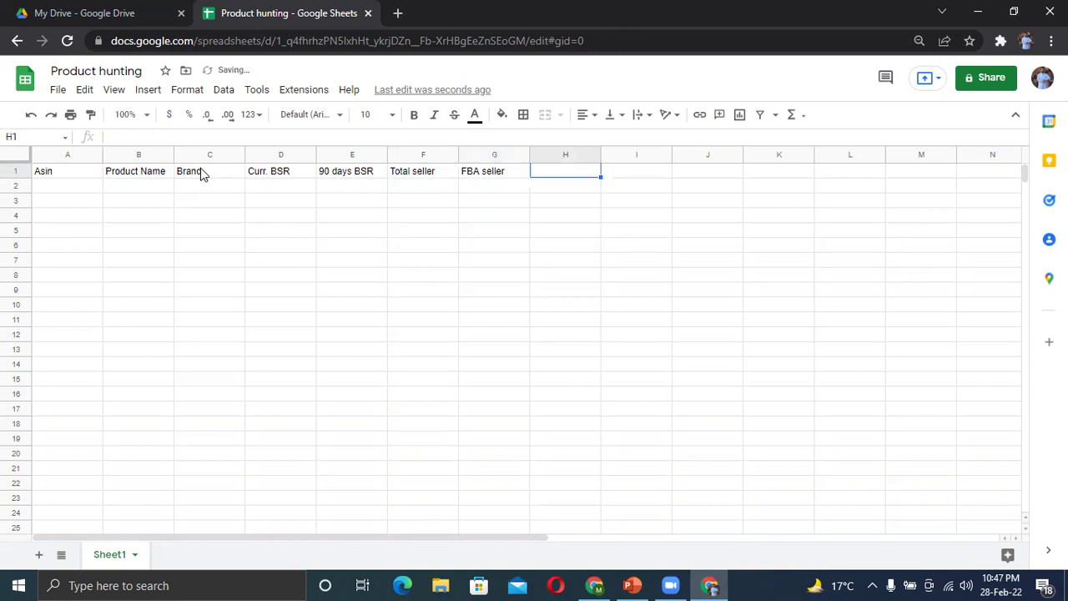
Add the column headings "FBM seller" in H1 and "Monthly sales" in I1
type("FBM d")
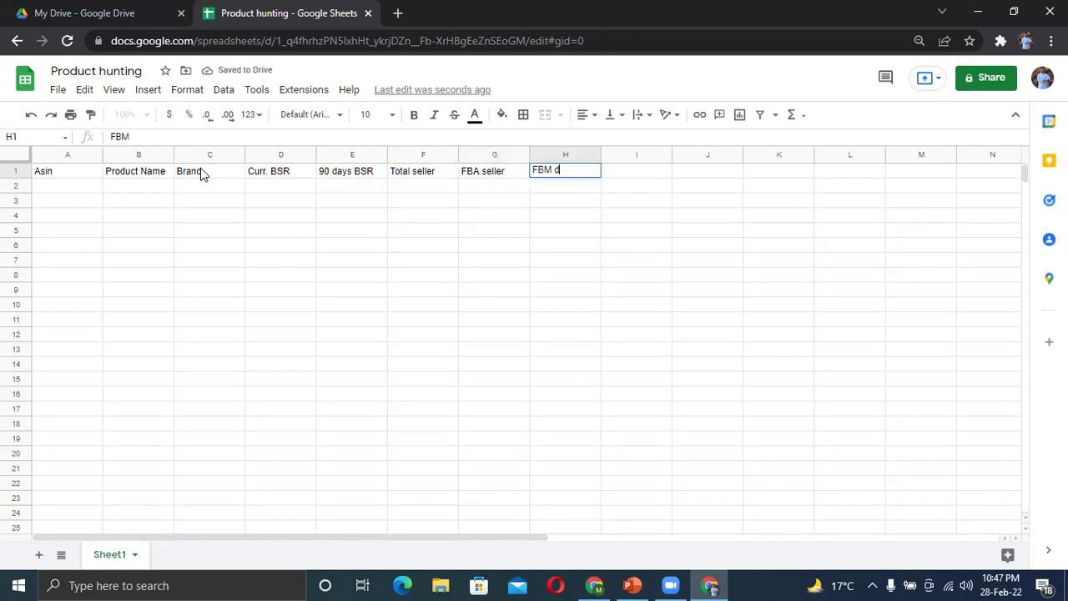
key("BackSpace")
type("seller")
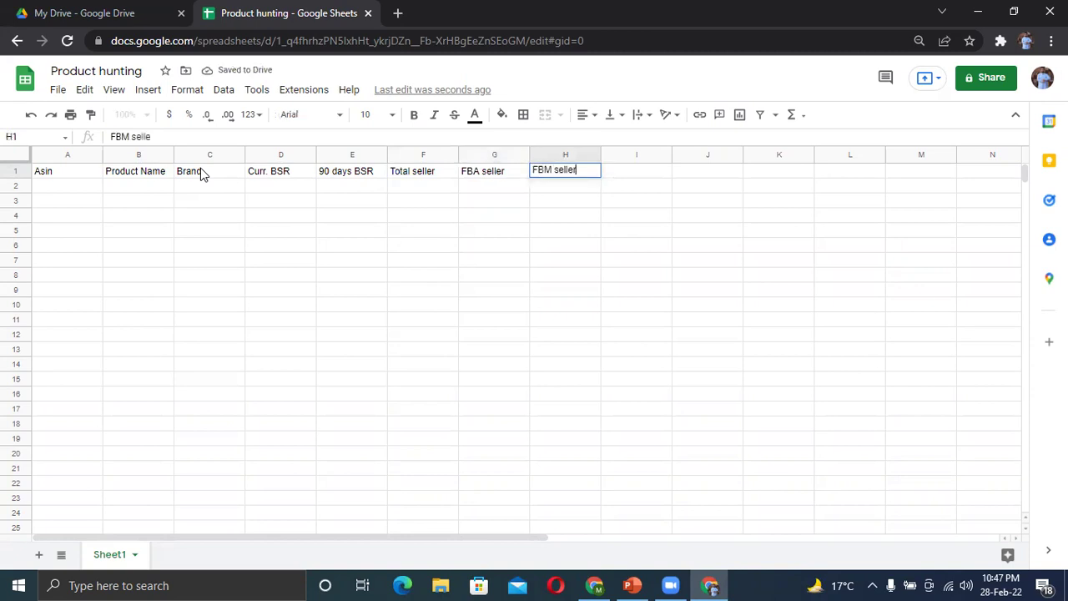
key("Tab")
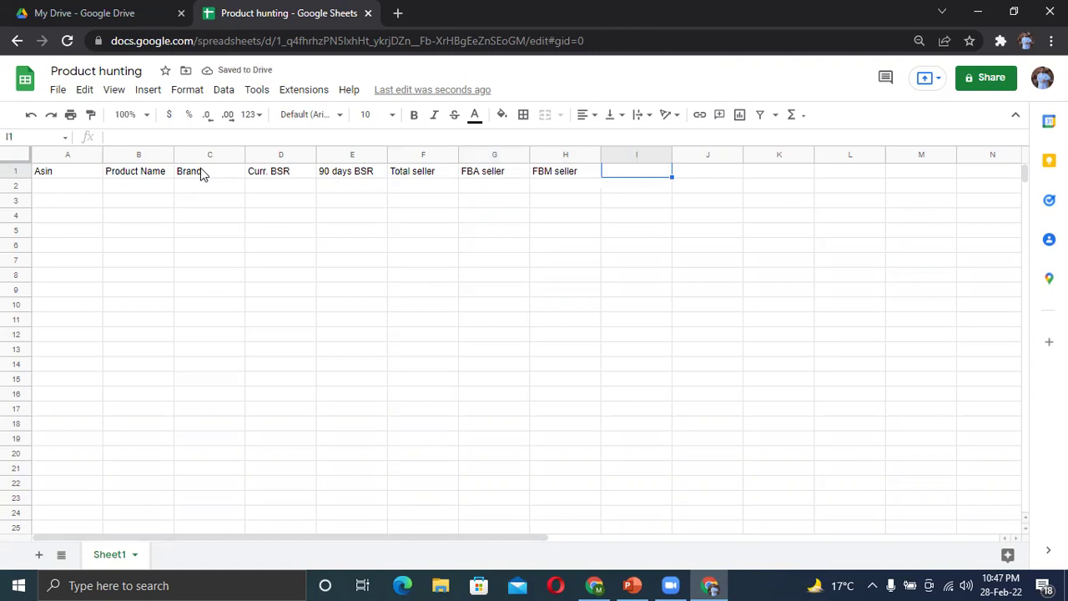
type("Mo")
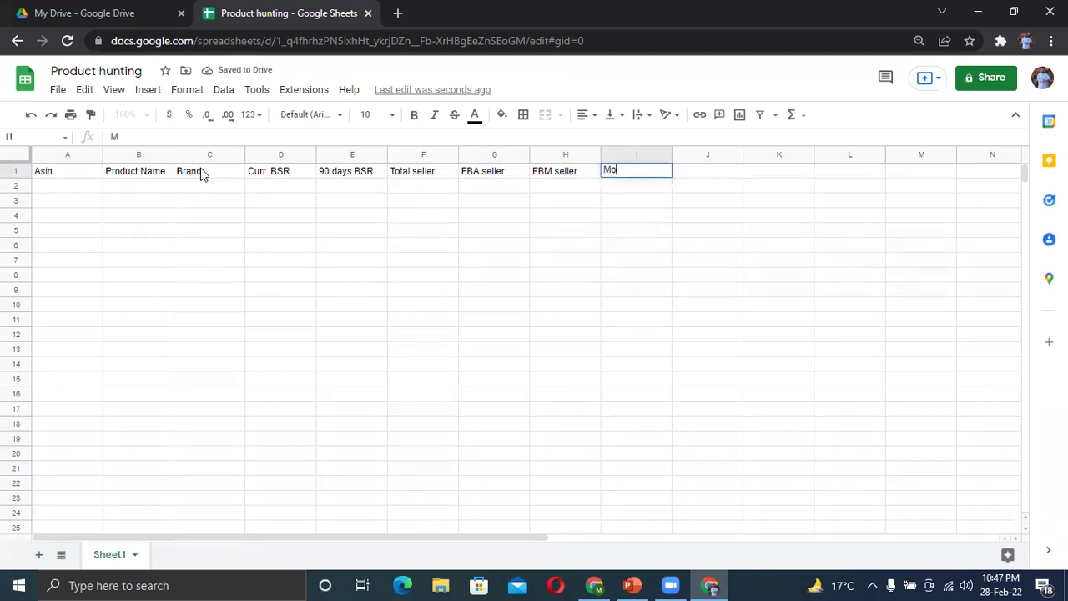
type("nthly sales")
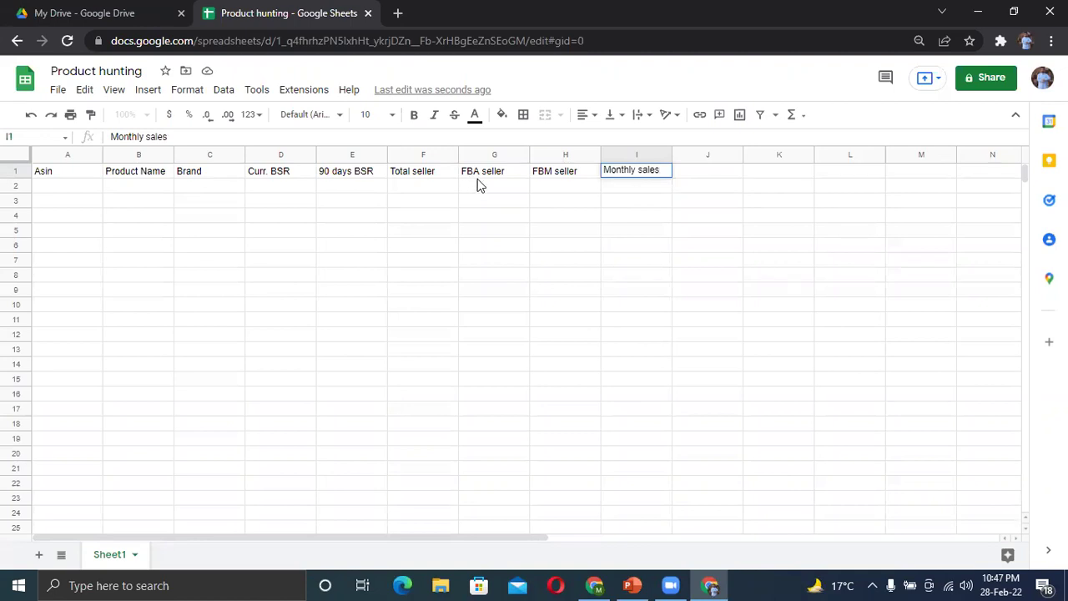
Add the column headings "Amazon involment" in J1 and "Brand invlment" in K1
left_click(690, 176)
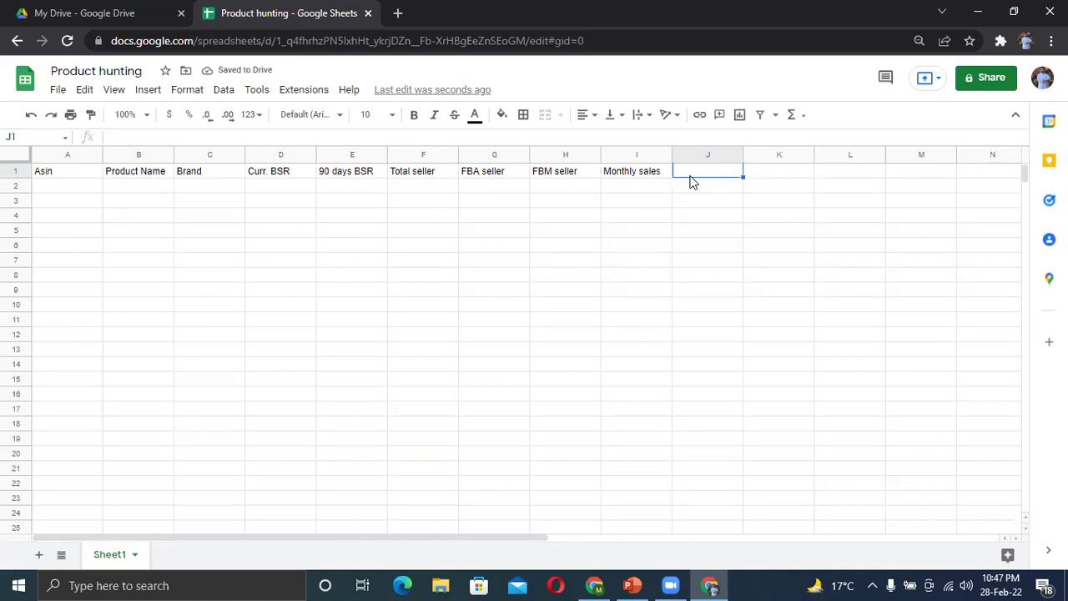
type("Ama")
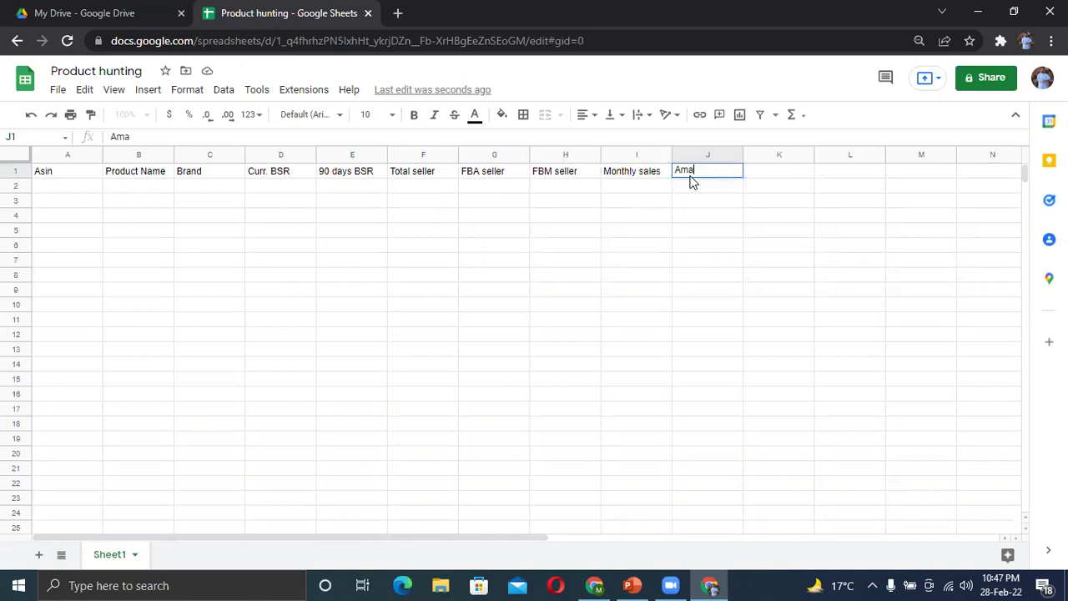
type("zon involment")
key("Tab")
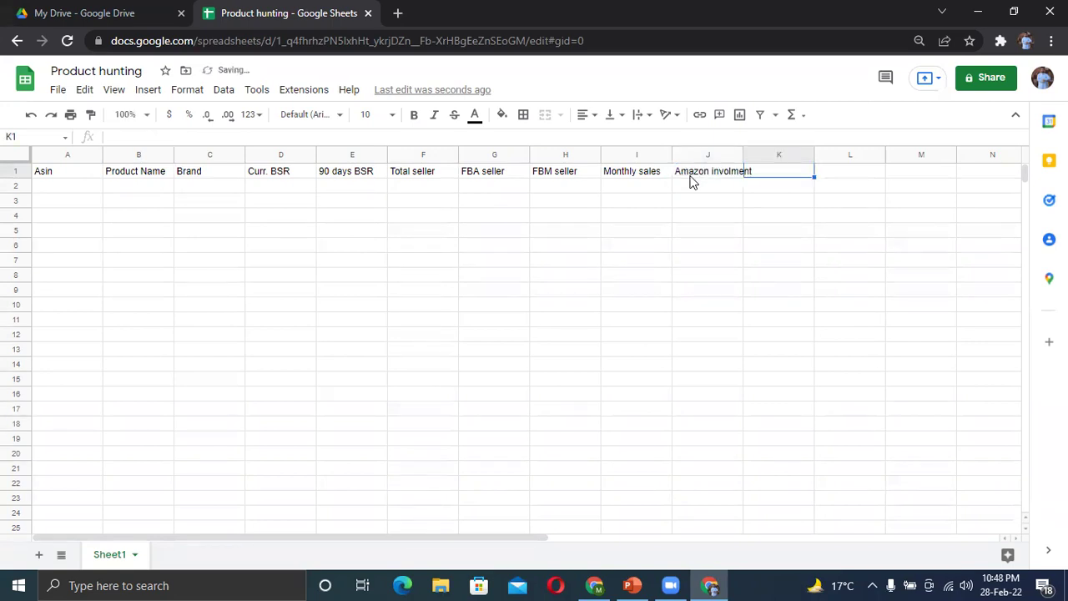
type("Brand invlment")
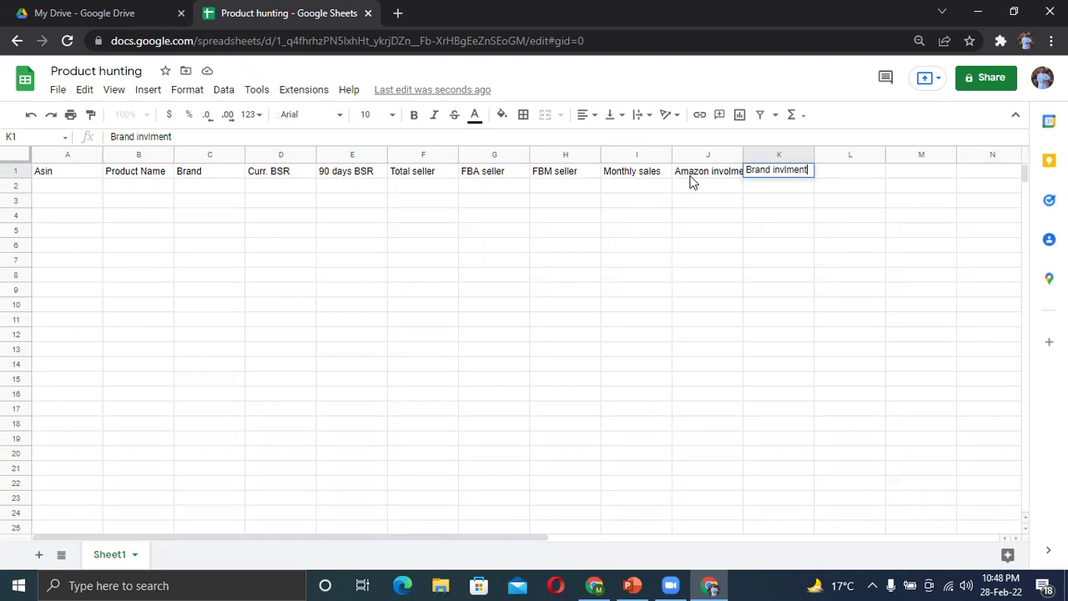
key("Tab")
Fit the width of column J to its "Amazon involment" heading
left_click(714, 181)
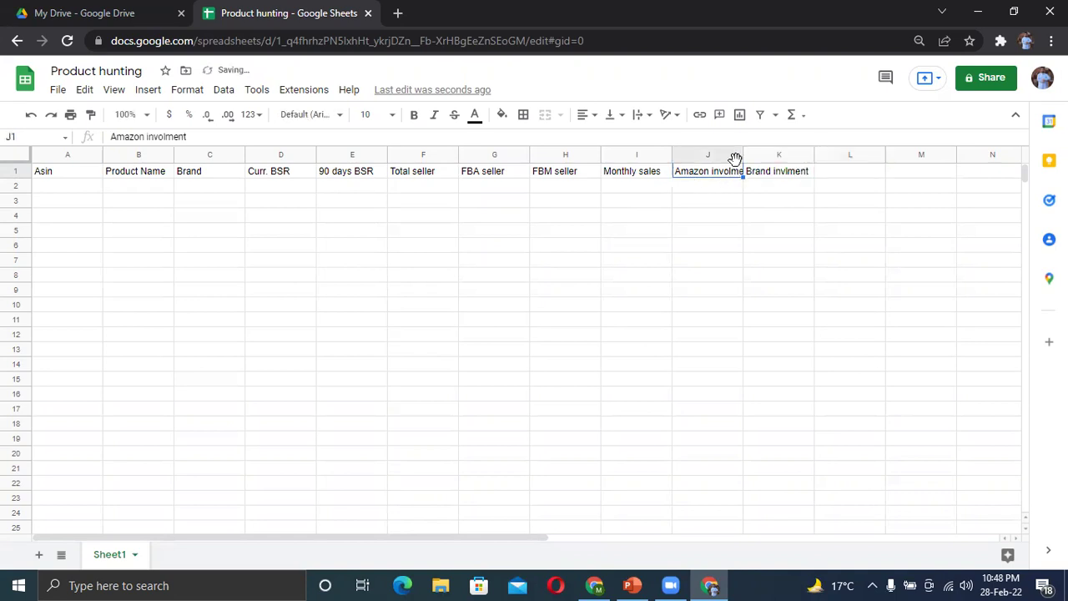
double_click(741, 154)
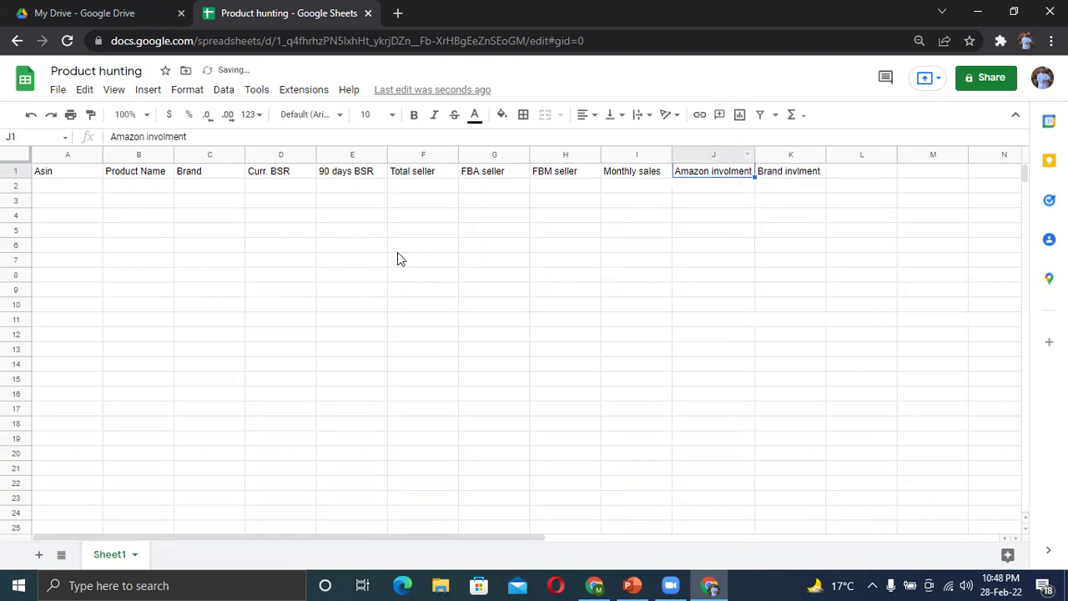
left_click(146, 276)
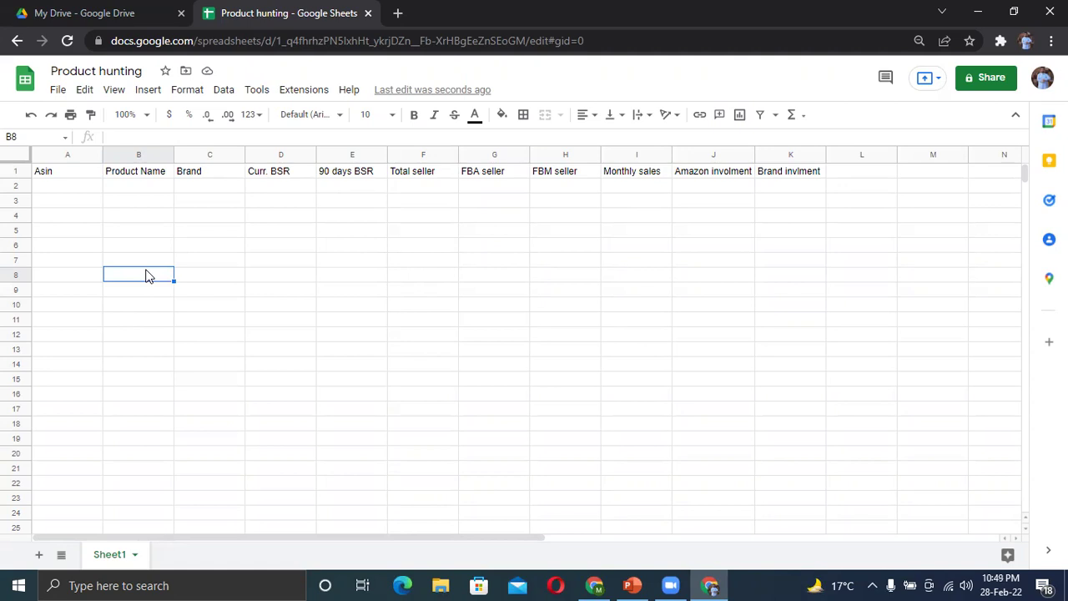
Switch to the other Chrome window and log in to the buyAMZtools member portal with the prefilled credentials
left_click(596, 585)
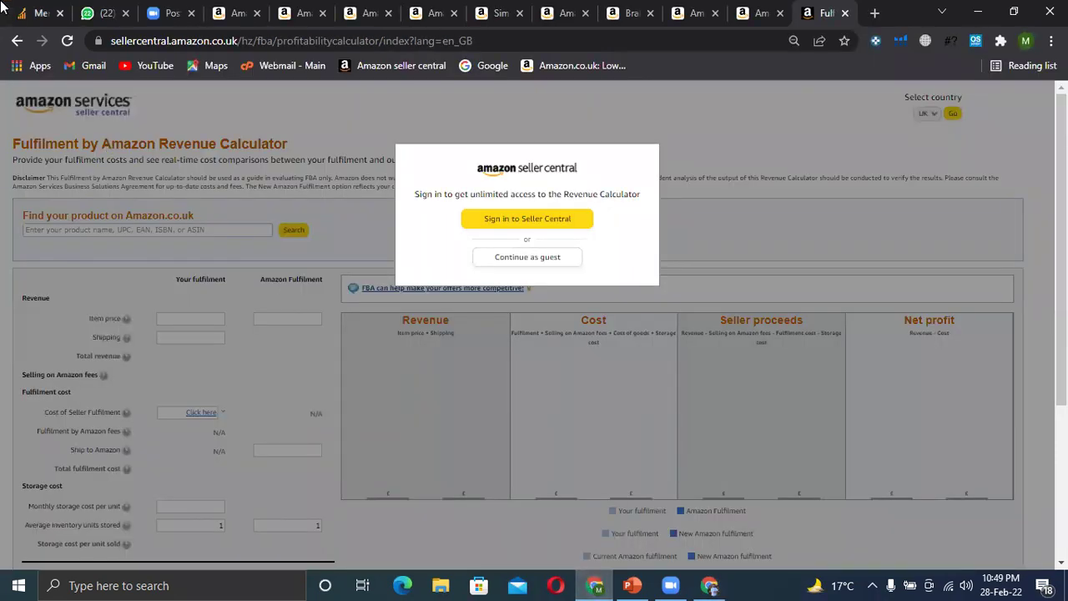
key("ctrl+Tab")
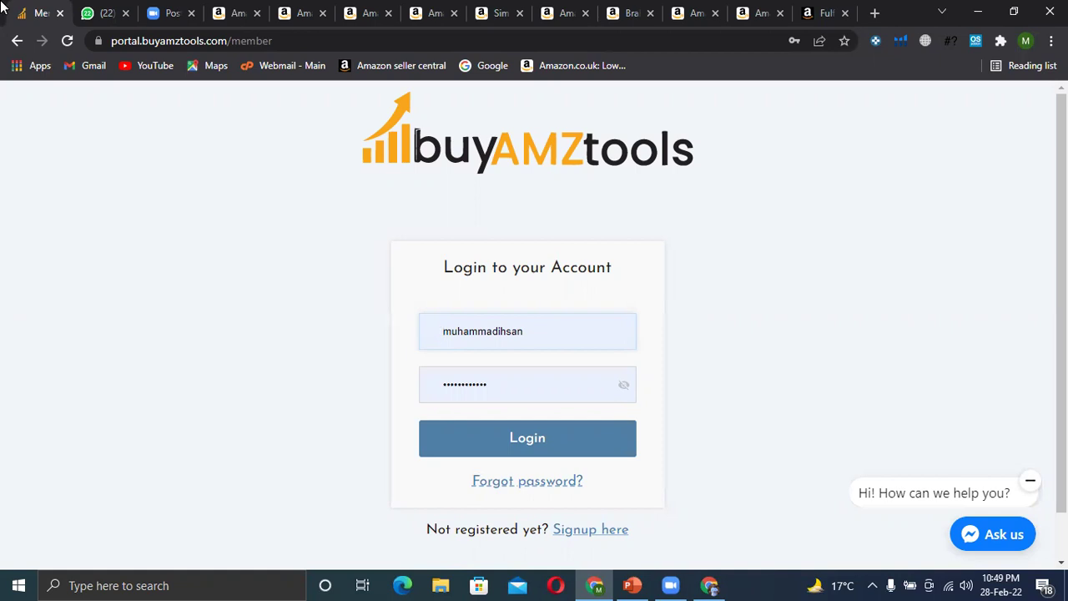
left_click(531, 448)
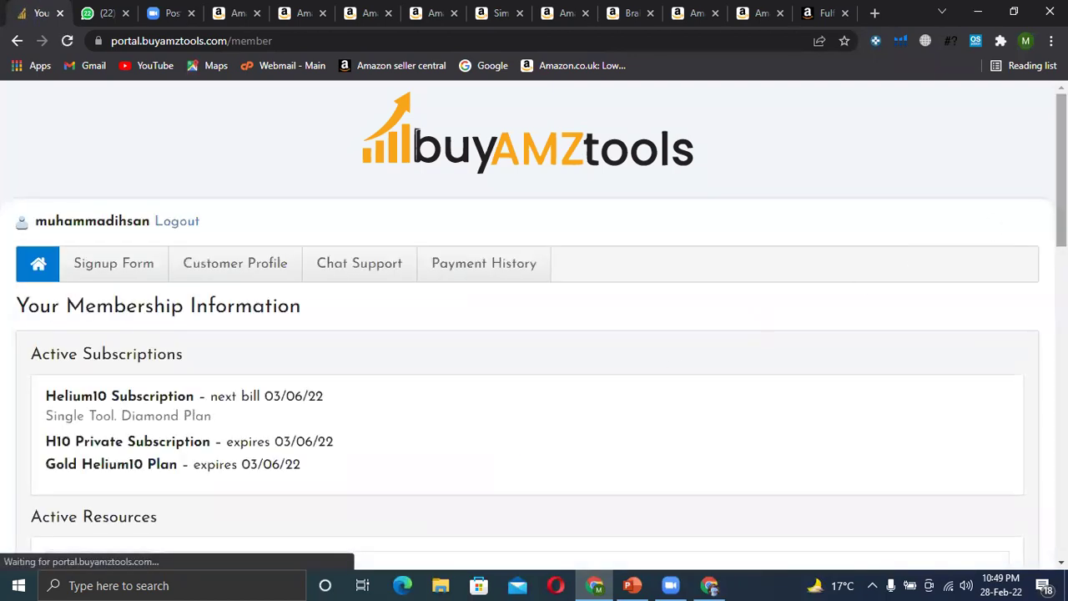
Open the Helium10 Web + Extension 01 resource and launch its Black Box product research tool
scroll(531, 449, "down", 5)
scroll(823, 277, "down", 4)
scroll(822, 277, "up", 1)
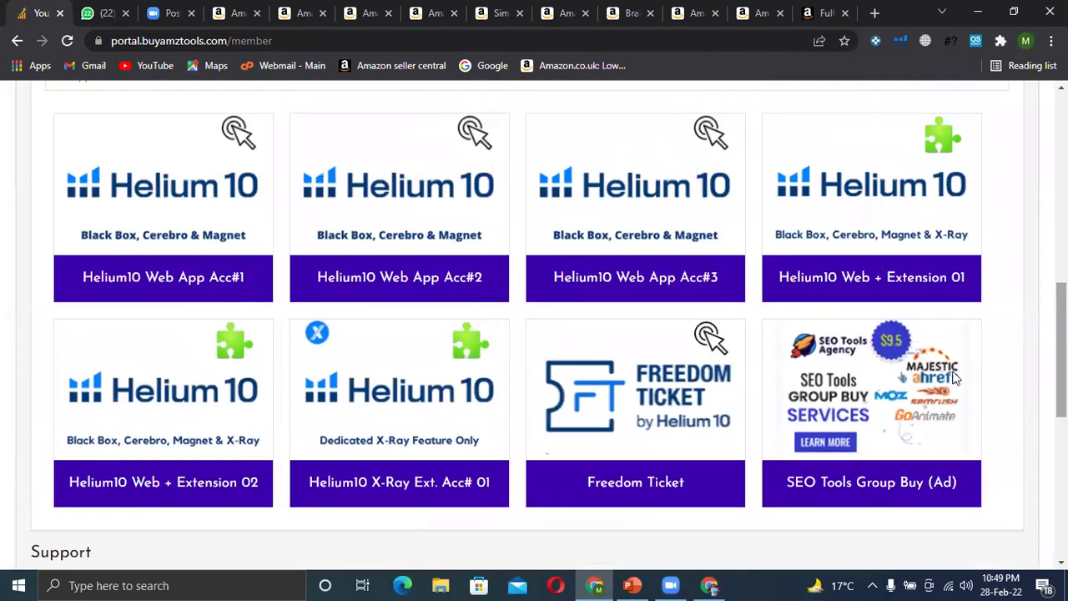
left_click(827, 281)
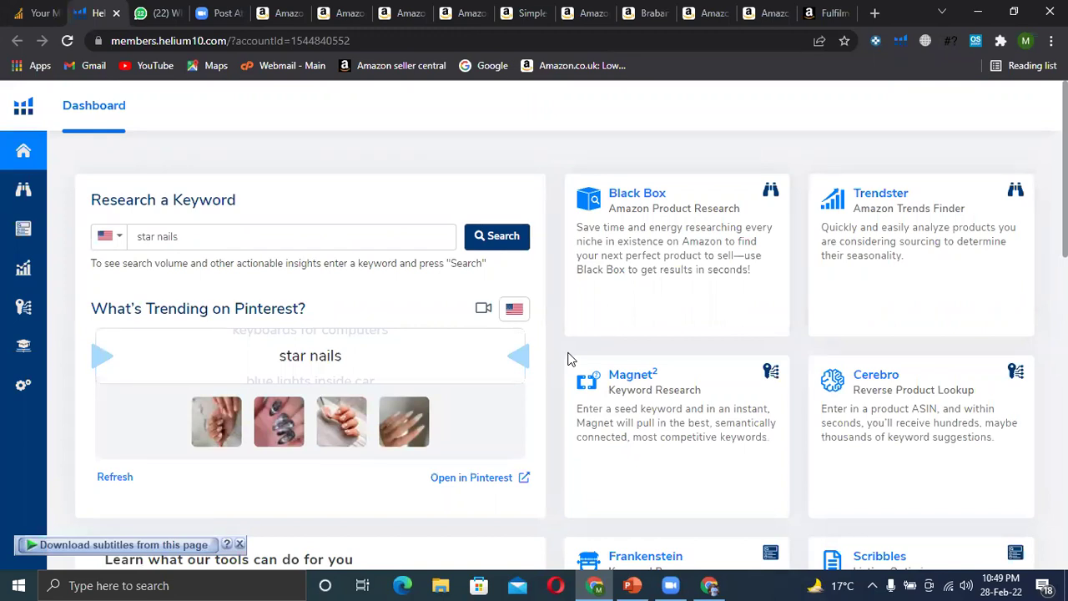
left_click(636, 197)
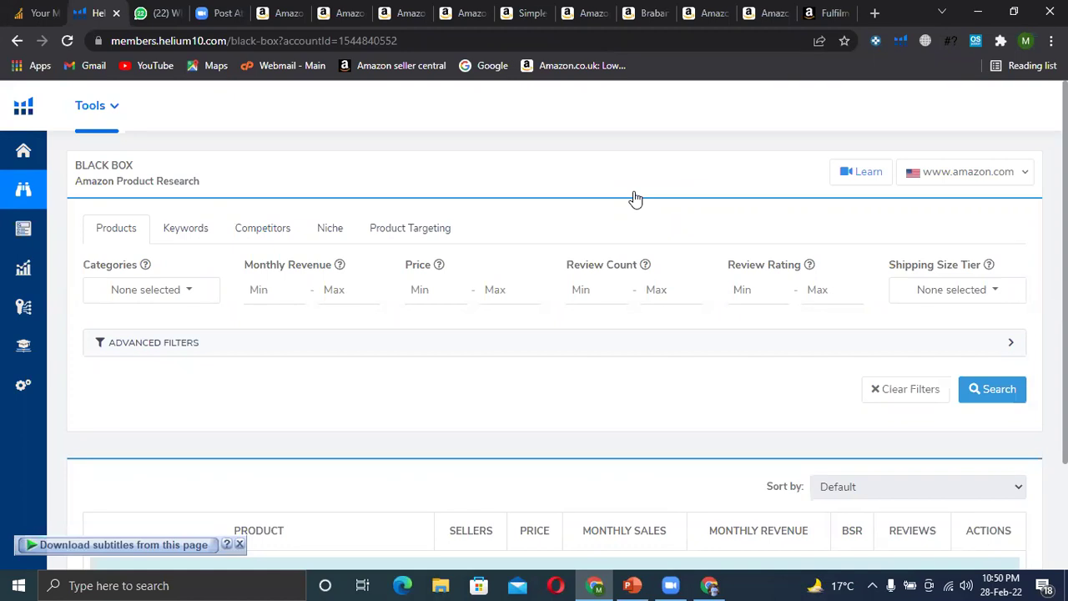
left_click(1001, 186)
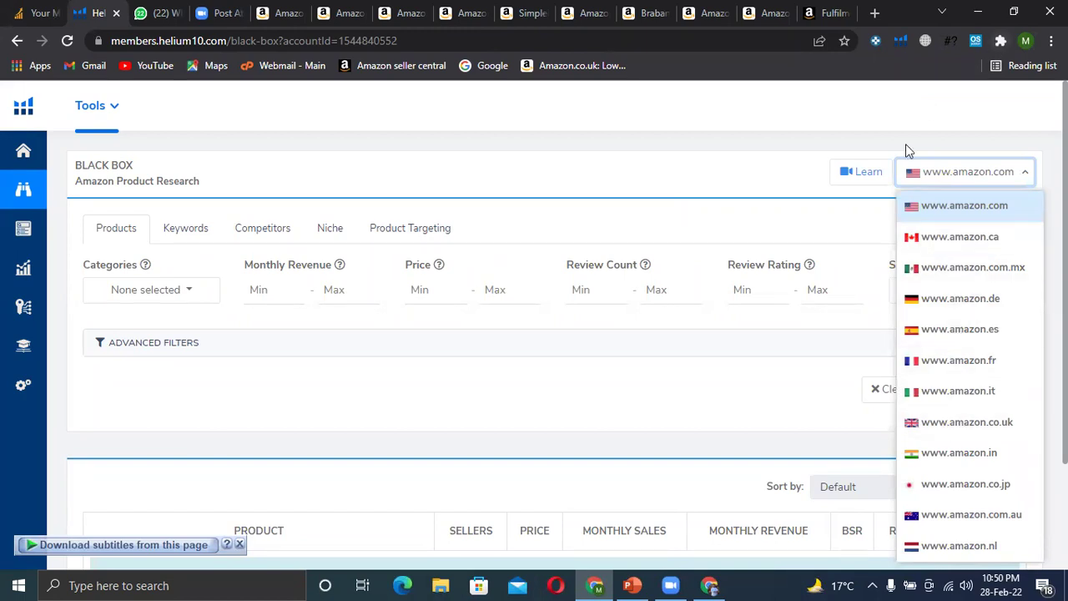
left_click(966, 178)
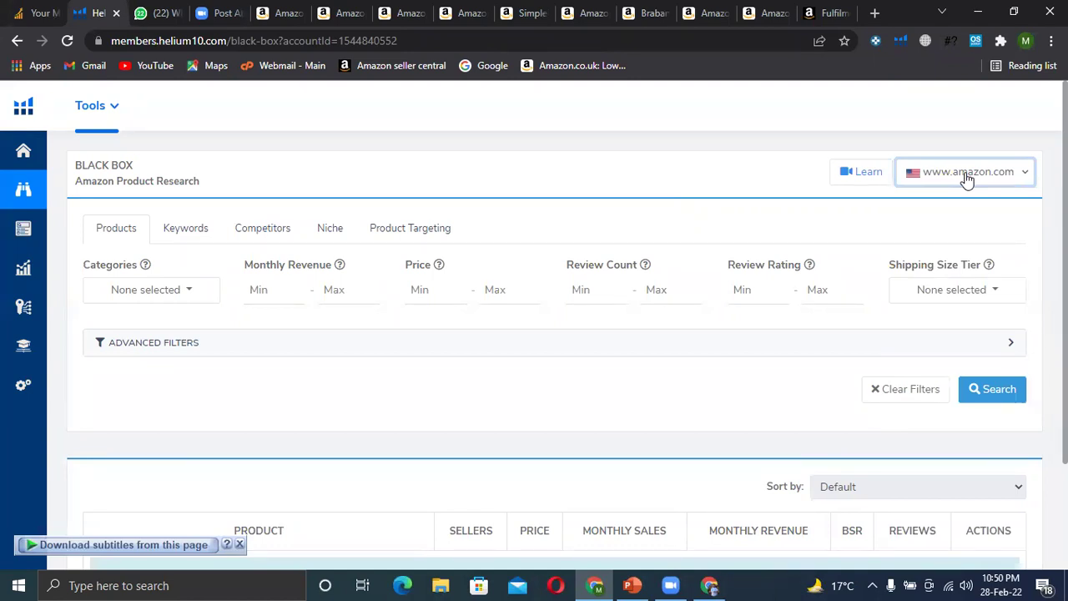
left_click(465, 165)
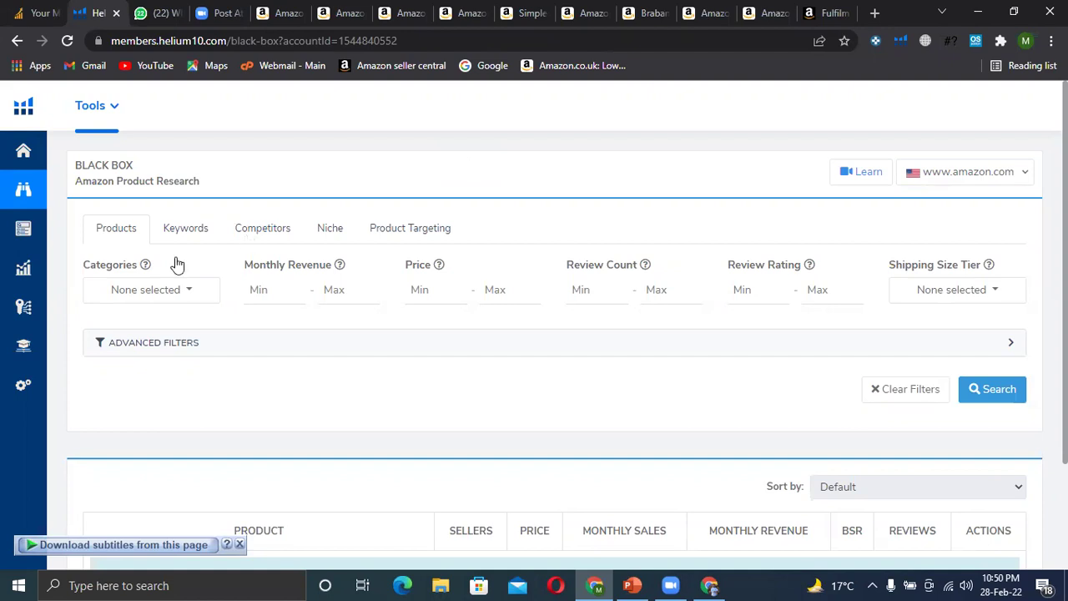
Dismiss the subtitle download bar and select Patio, Lawn & Garden as the Black Box product category
left_click(151, 296)
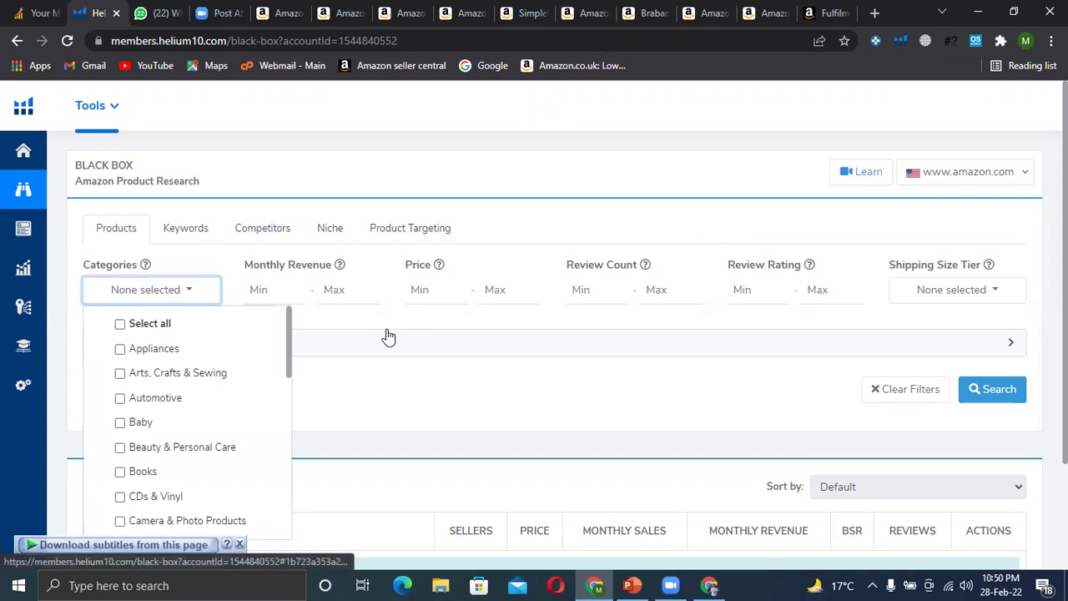
left_click(239, 545)
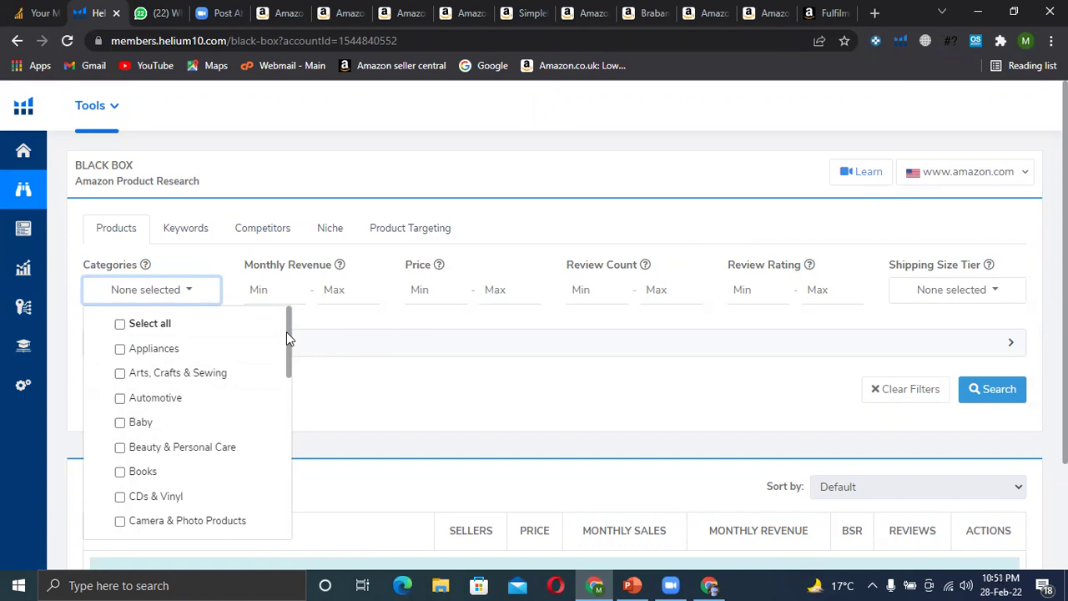
left_click_drag(286, 338, 285, 365)
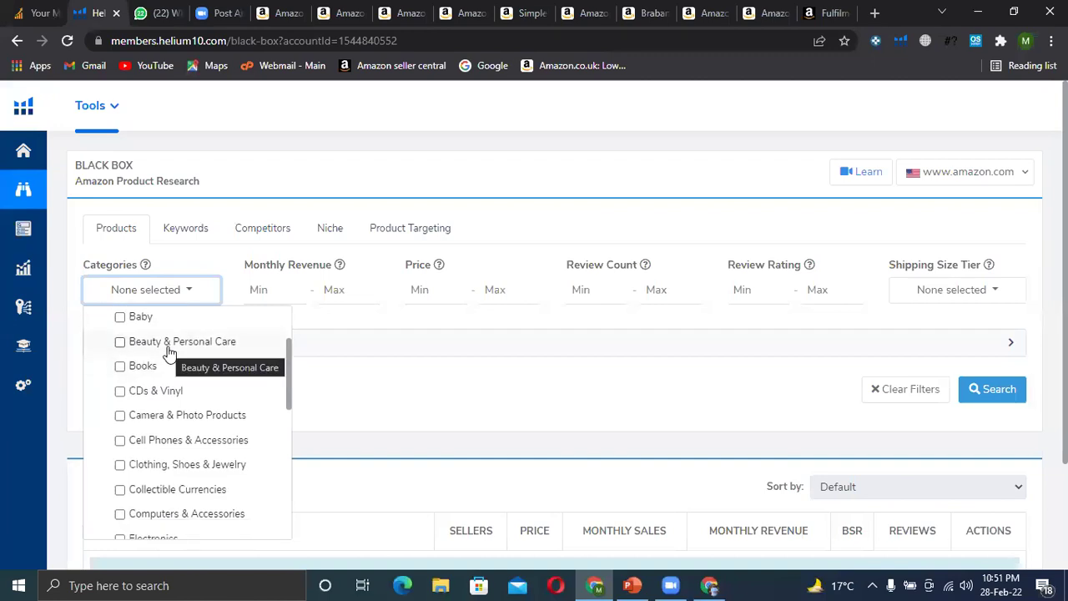
left_click(157, 442)
left_click(158, 443)
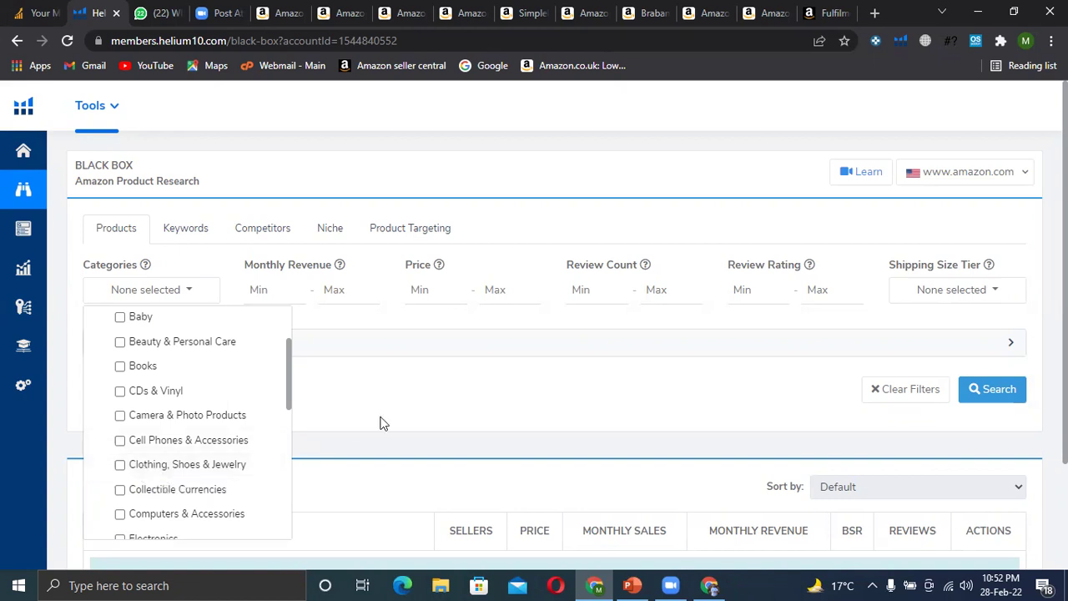
left_click_drag(288, 355, 288, 392)
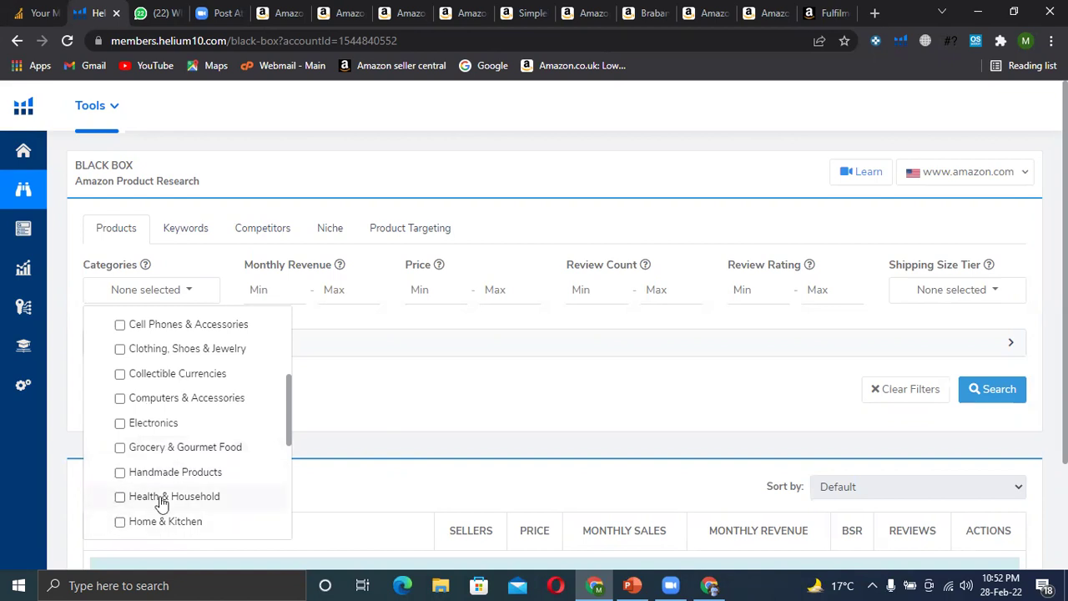
left_click_drag(286, 391, 286, 425)
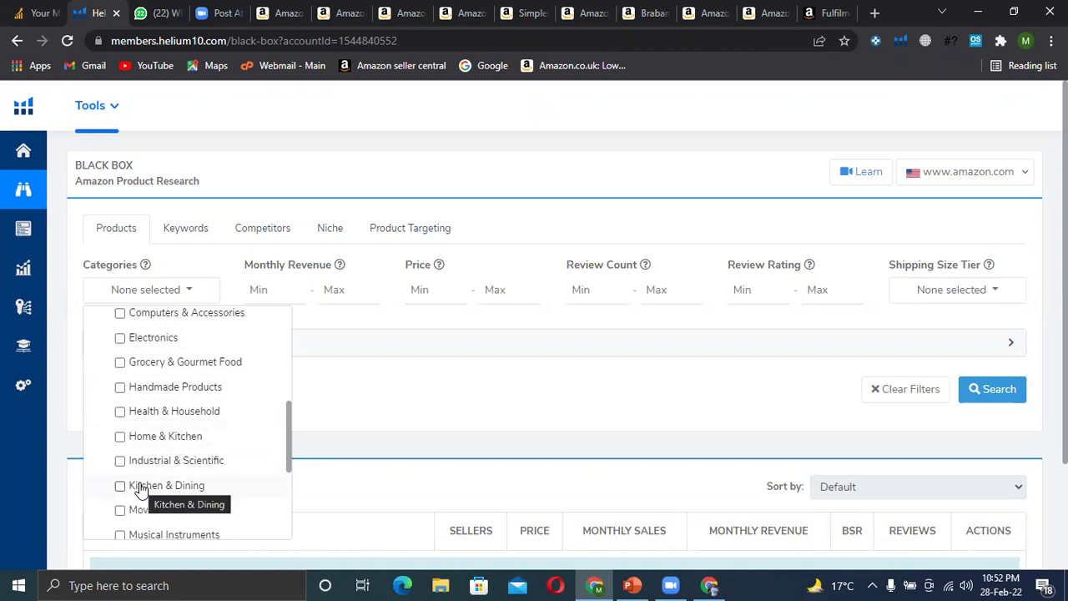
left_click_drag(288, 437, 282, 467)
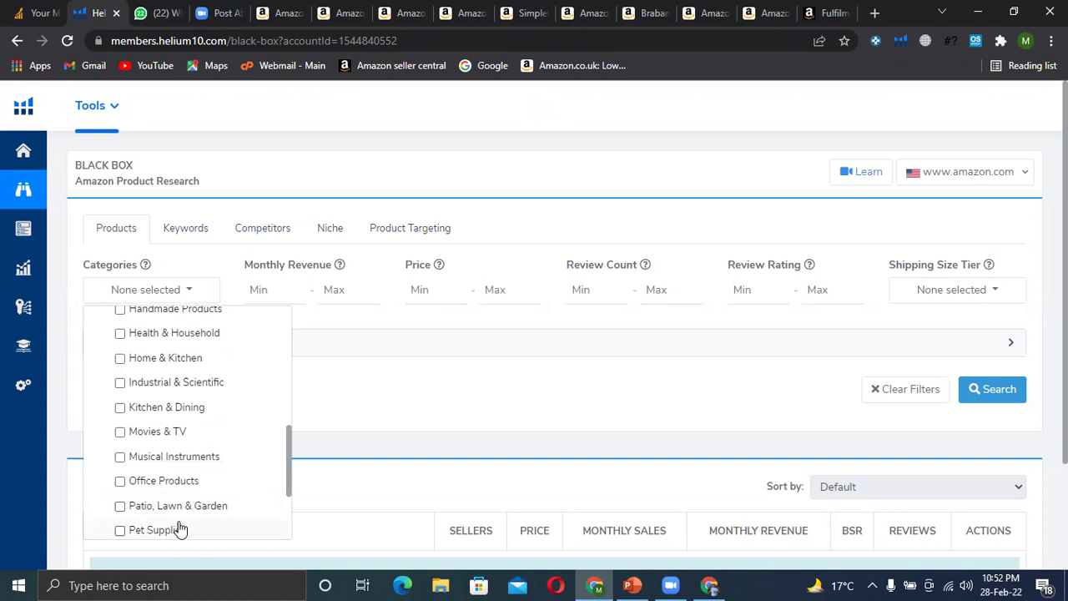
left_click_drag(288, 445, 283, 505)
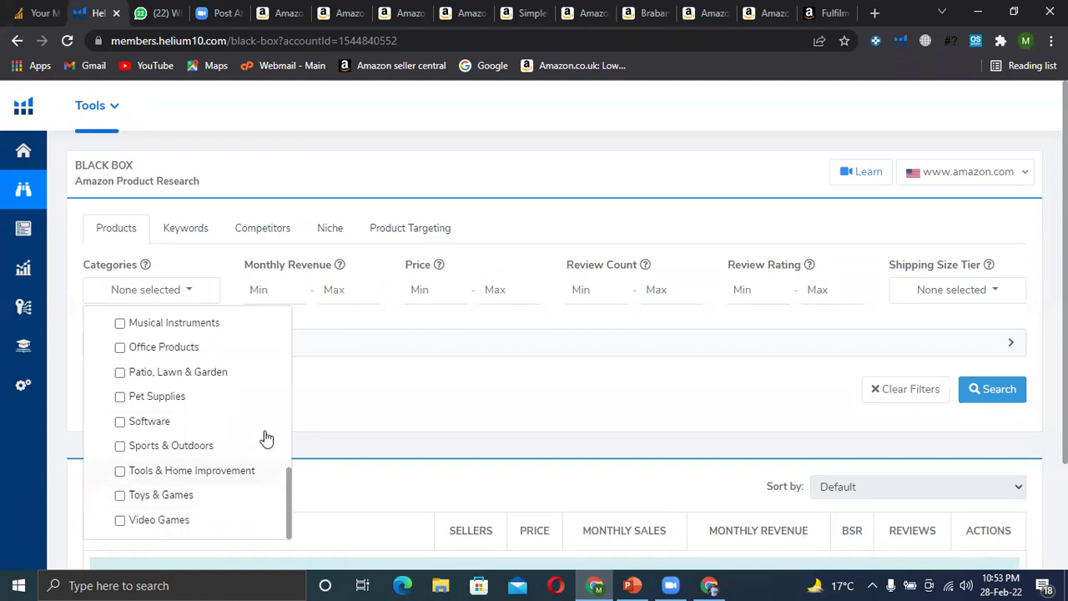
left_click(121, 374)
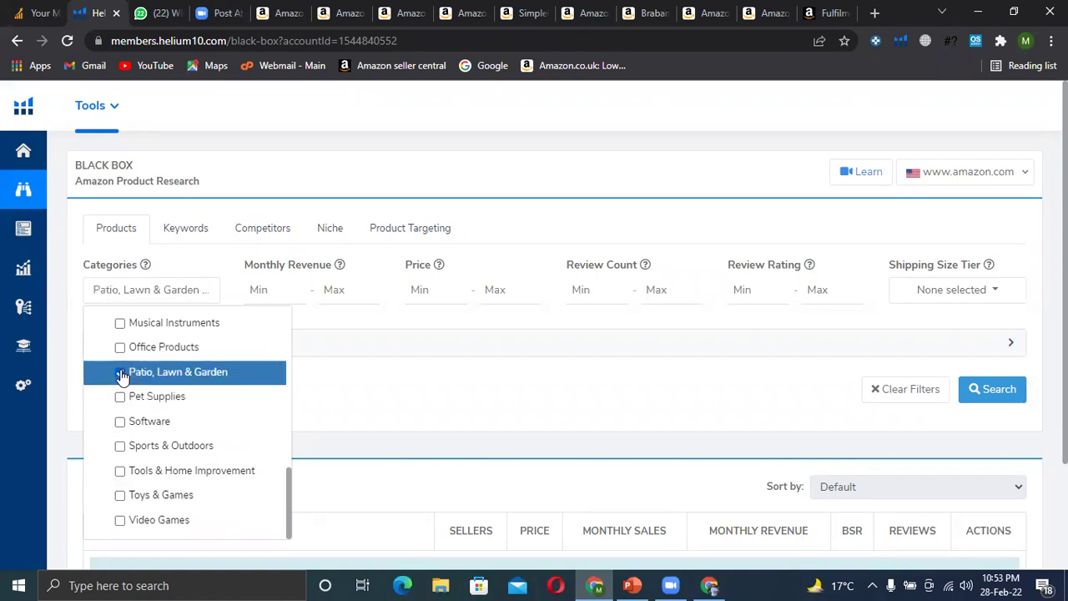
Set the minimum monthly revenue to 3000 and the price range to 10–30
left_click(263, 293)
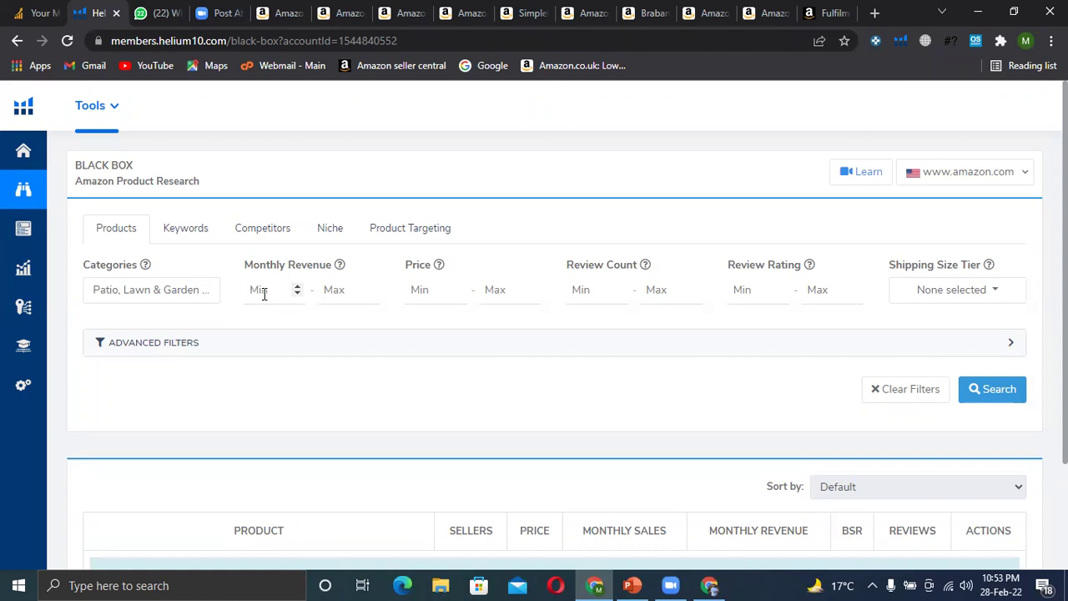
type("3000")
left_click(422, 295)
type("10")
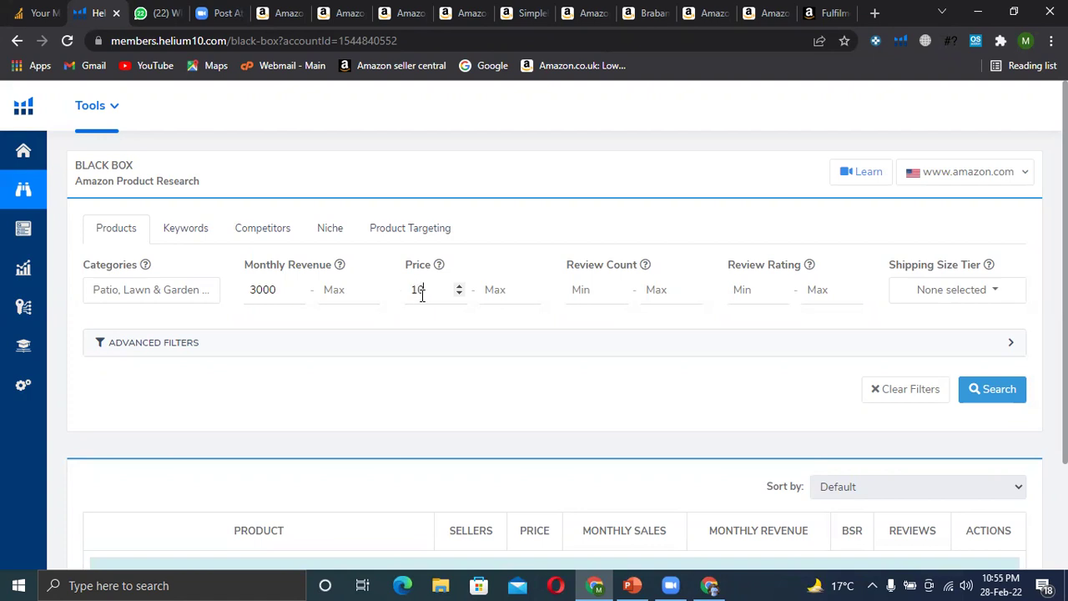
left_click(504, 291)
type("30")
Set the minimum review count to 70 and the minimum review rating to 4
left_click(587, 290)
type("50")
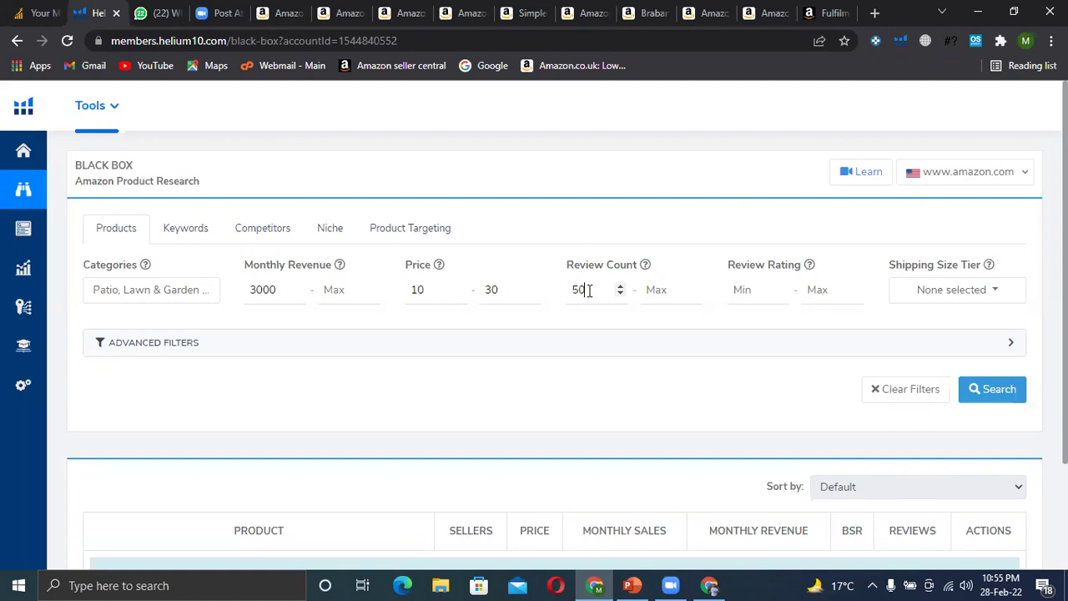
key("BackSpace")
key("BackSpace")
type("70")
left_click(657, 292)
left_click(743, 289)
type("4")
Expand the advanced filters and set minimum monthly sales to 300 units and maximum Best Sellers Rank to 20000
left_click(740, 341)
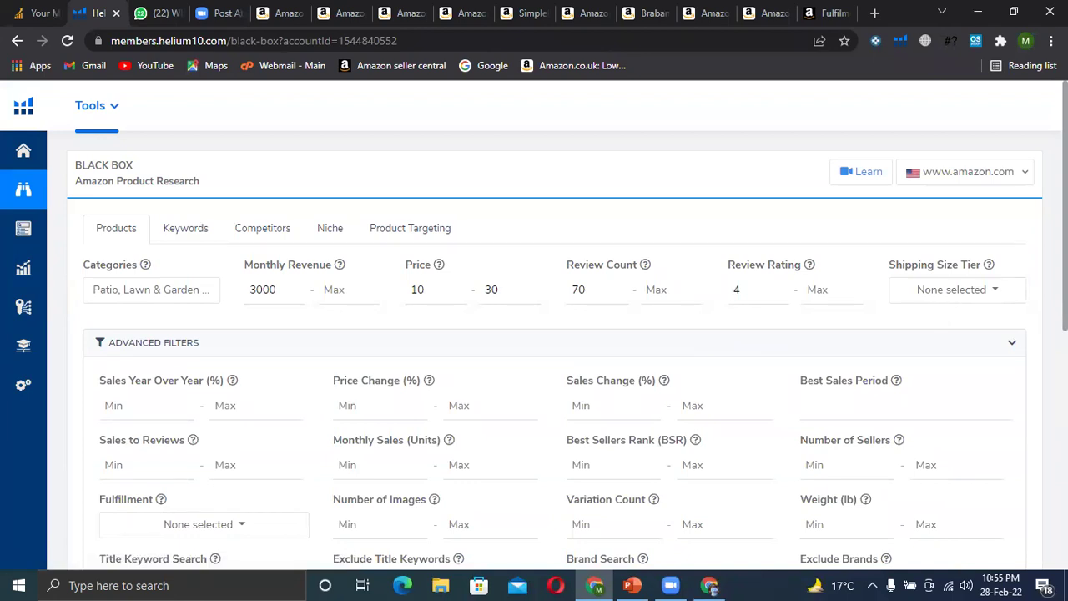
scroll(534, 376, "down", 1)
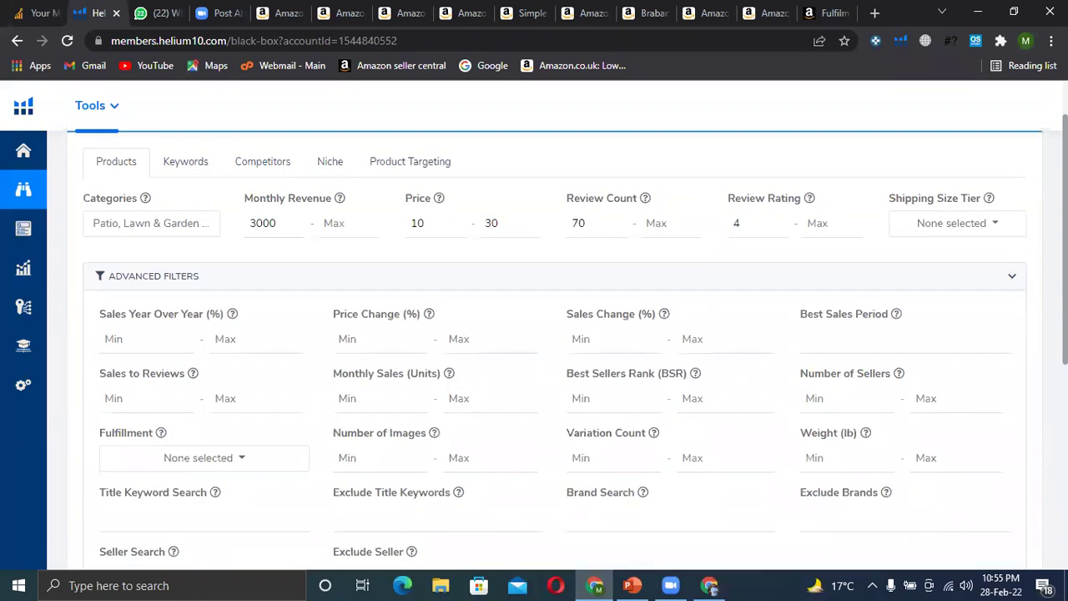
scroll(534, 334, "down", 1)
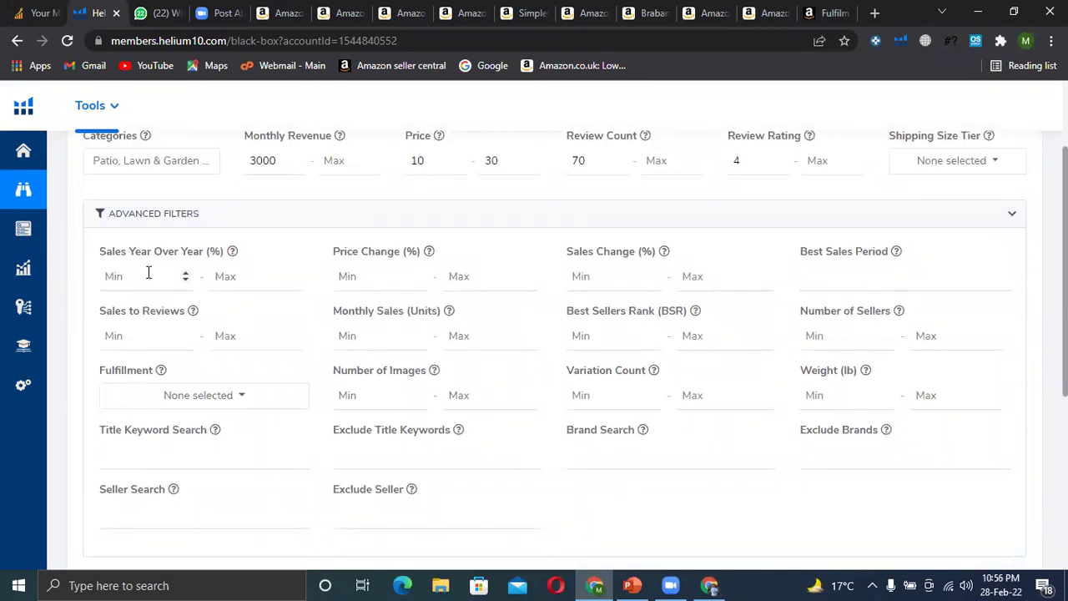
left_click(363, 336)
type("300")
left_click(702, 336)
type("20000")
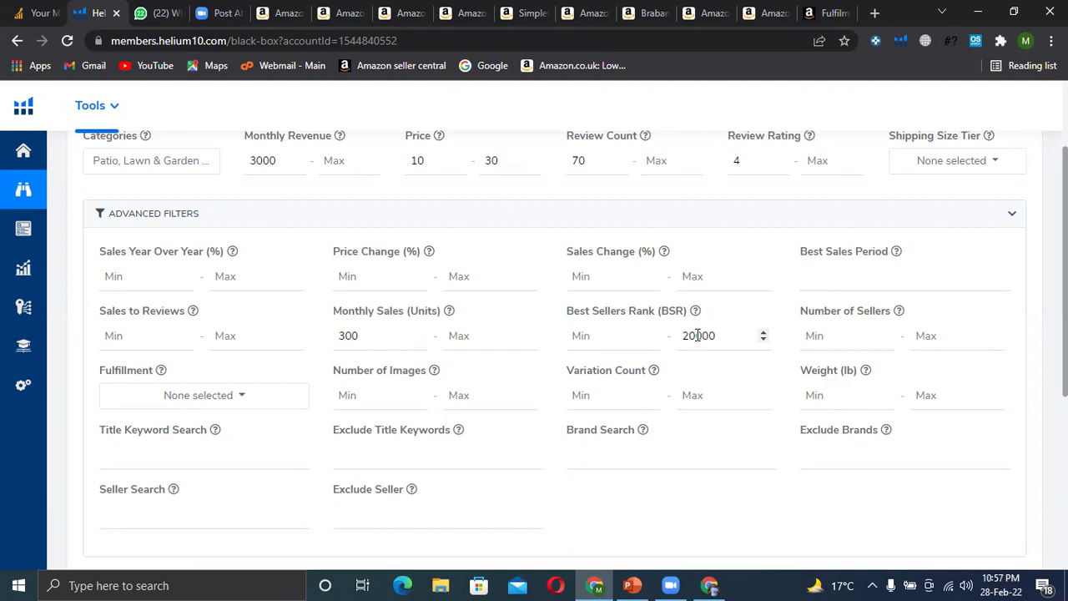
Set the minimum number of sellers to 3 and restrict fulfillment to FBA
left_click(825, 335)
type("3")
left_click(188, 397)
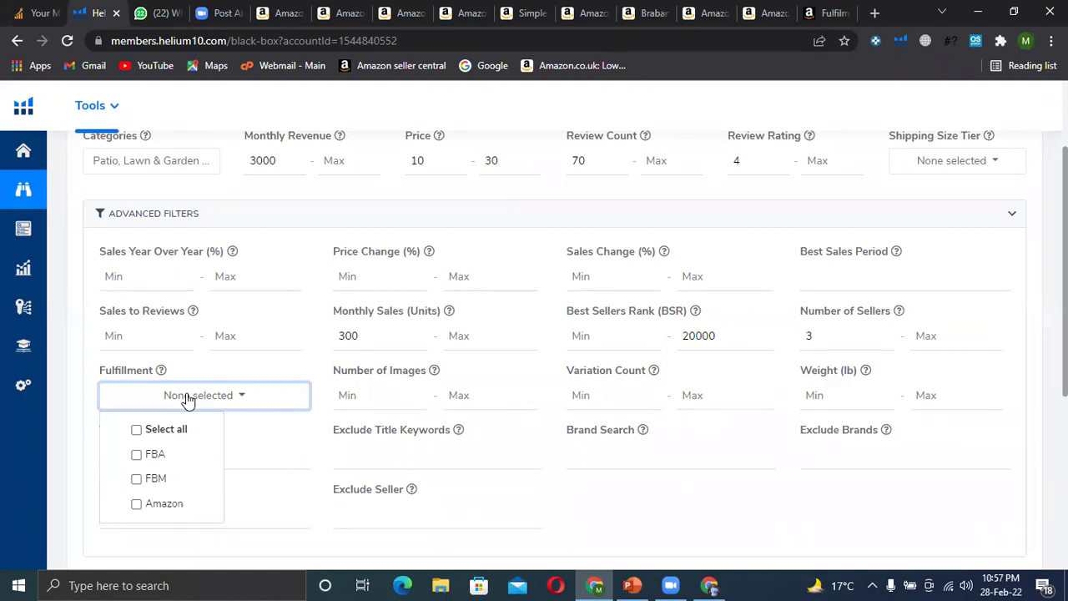
left_click(139, 455)
left_click(238, 407)
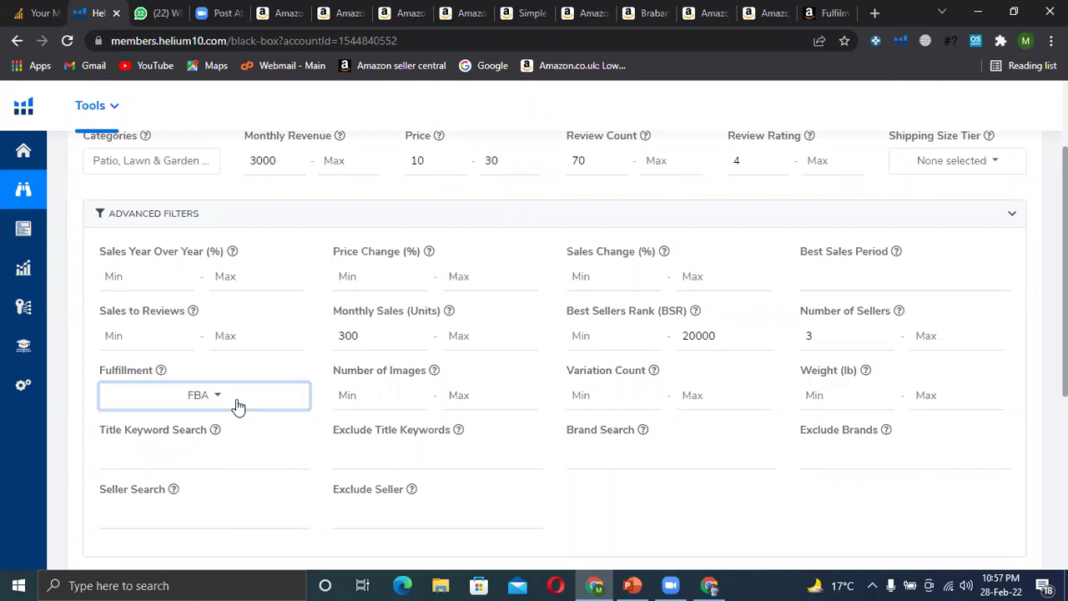
left_click(238, 407)
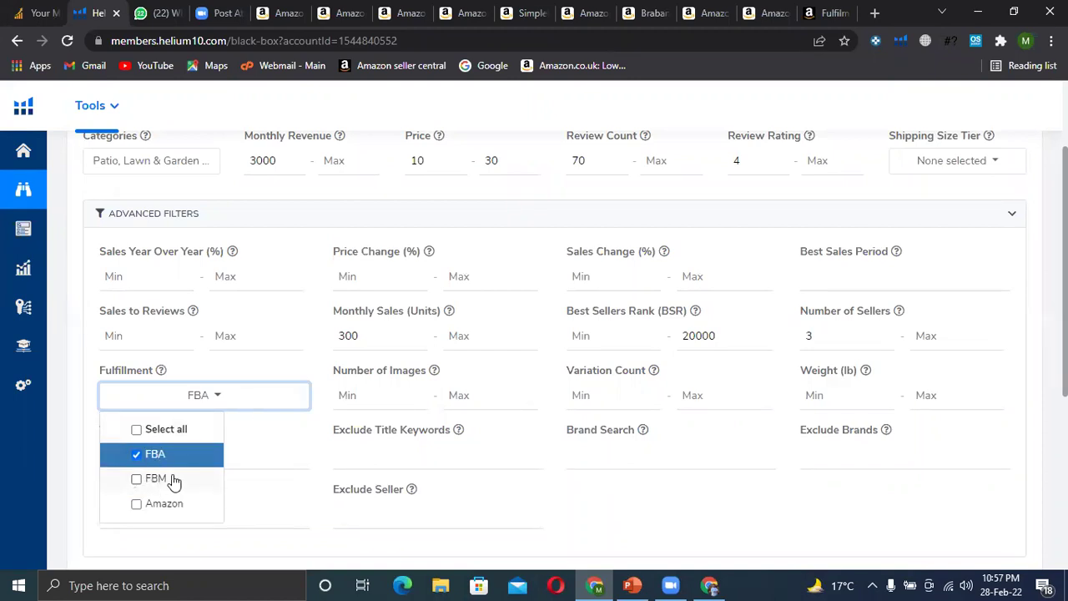
left_click(253, 404)
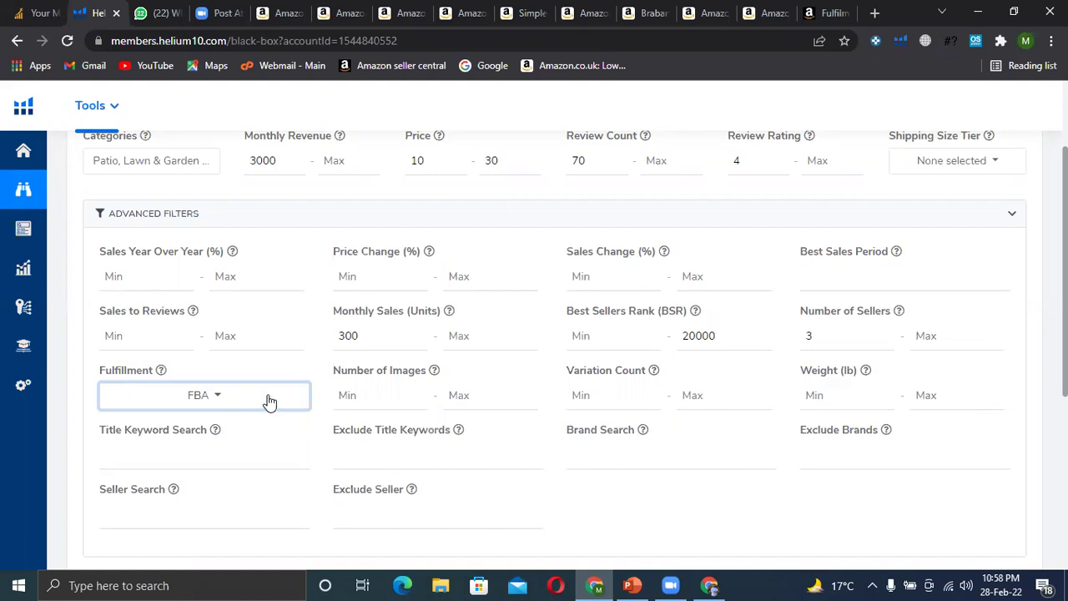
Set the maximum variation count to 5 and run the product search
left_click(708, 397)
type("5")
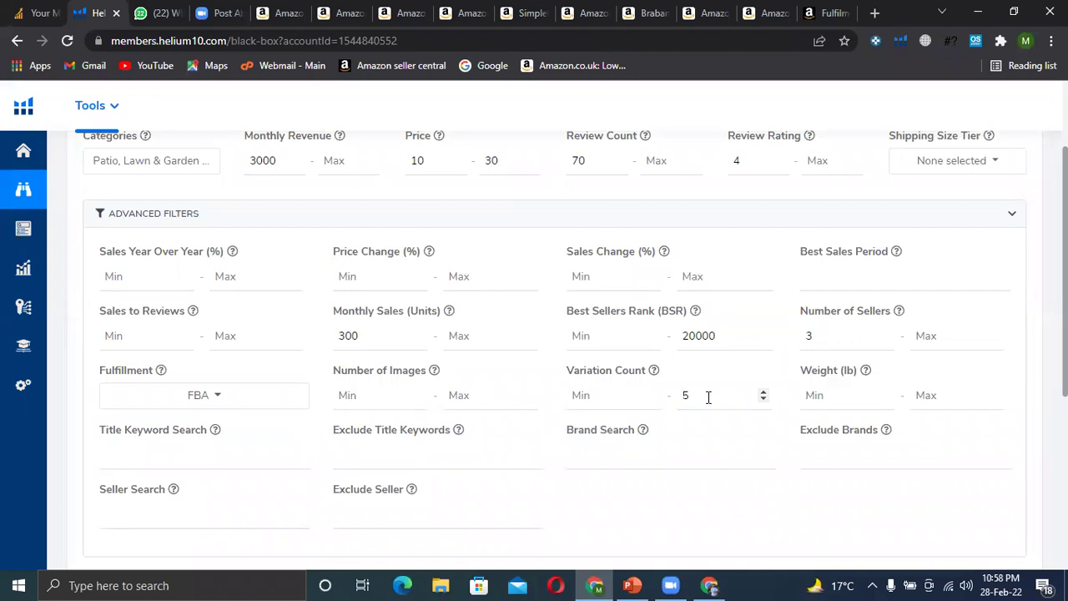
left_click(735, 464)
scroll(952, 472, "down", 2)
left_click(1008, 468)
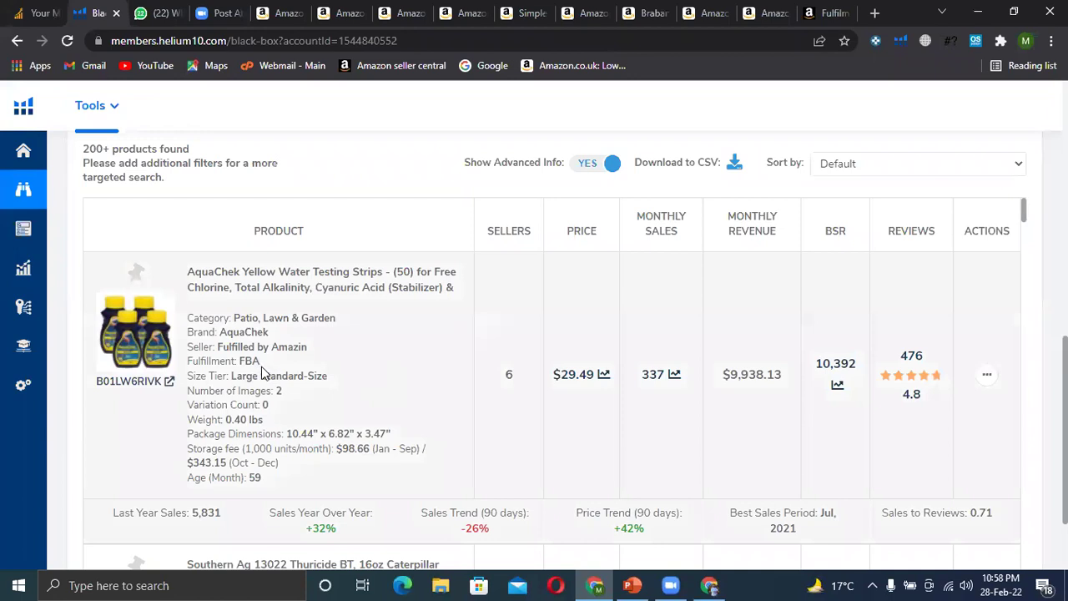
Compare the first result's fulfillment, category, price and sales figures with the applied search filters
left_click_drag(262, 366, 187, 362)
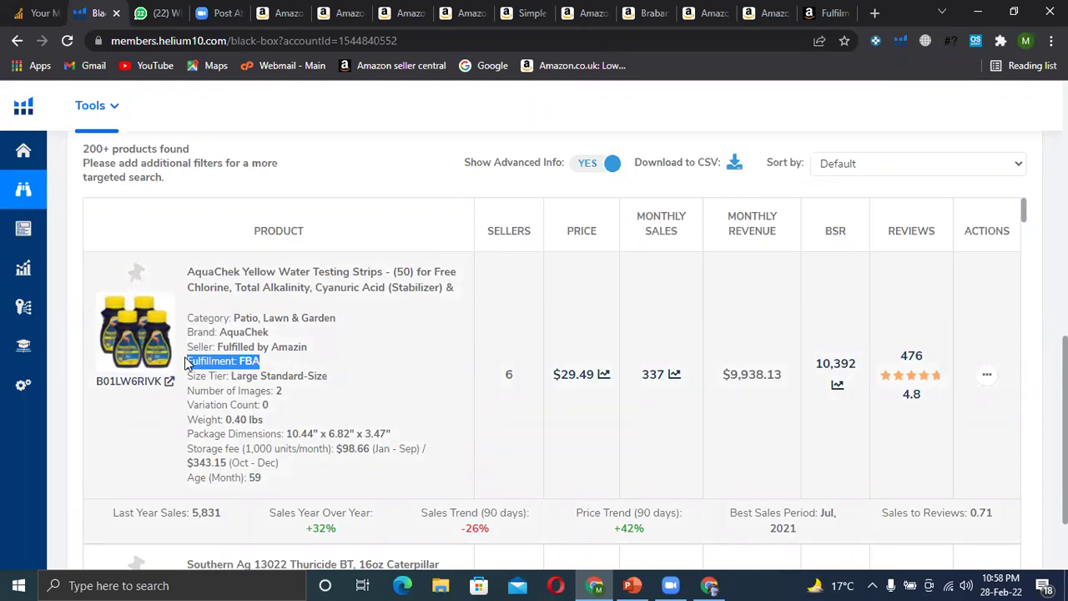
left_click(324, 323)
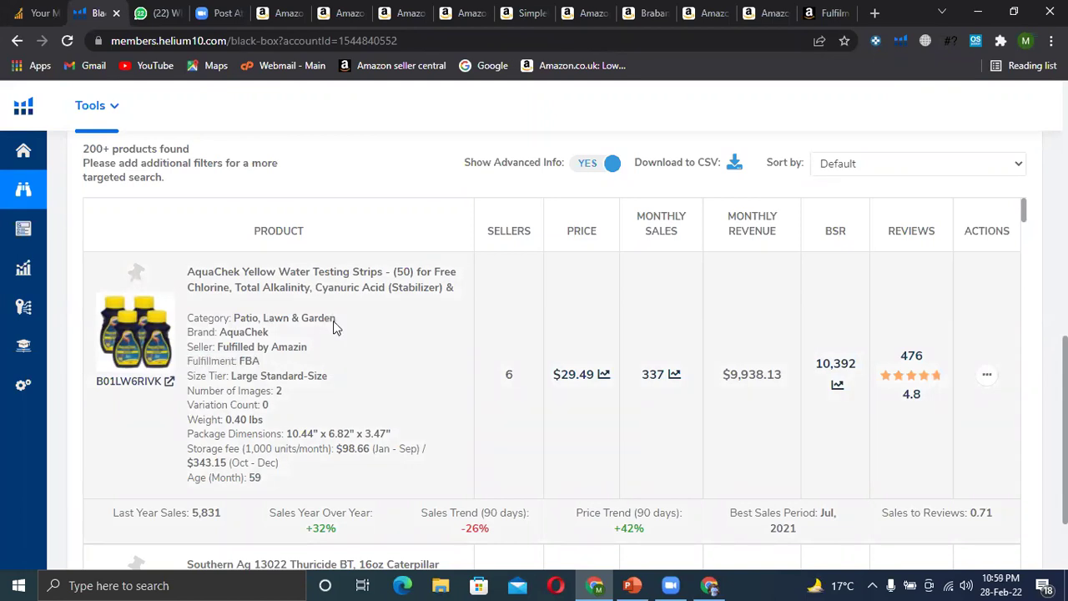
left_click_drag(336, 321, 236, 320)
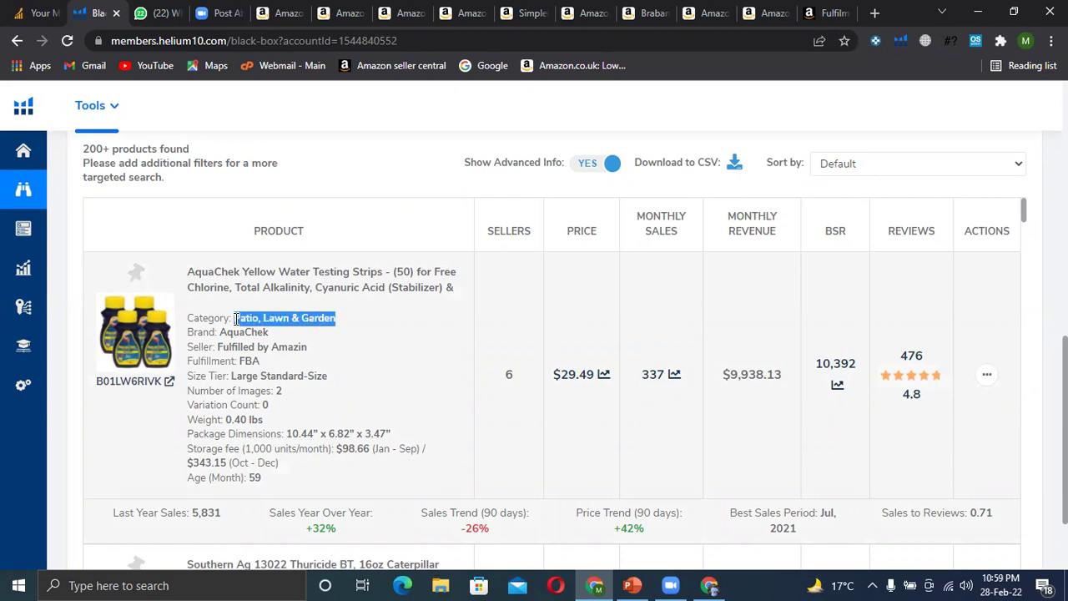
left_click(282, 323)
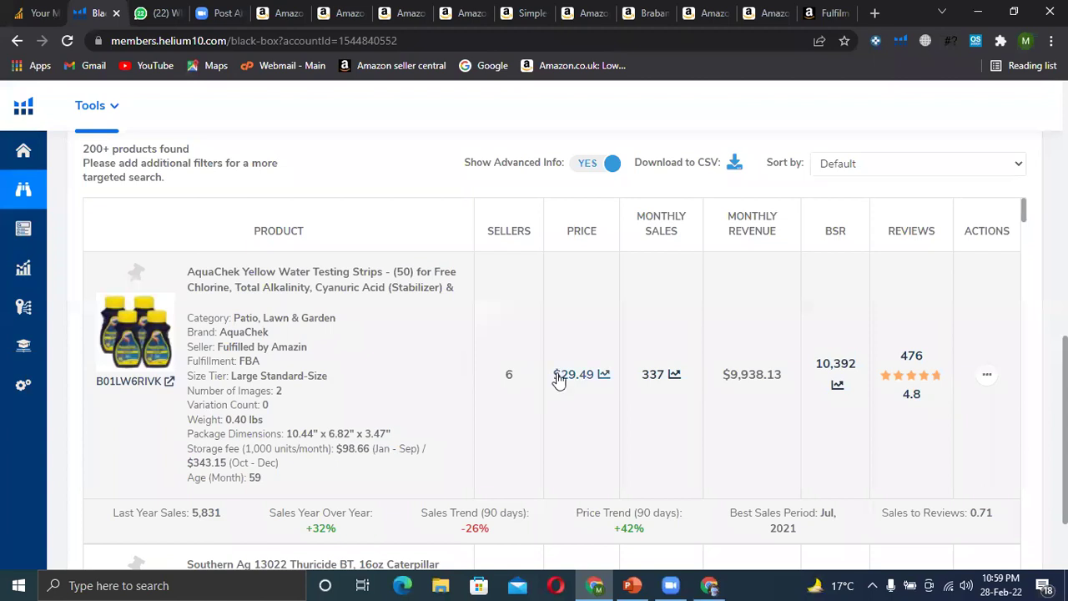
scroll(712, 589, "up", 5)
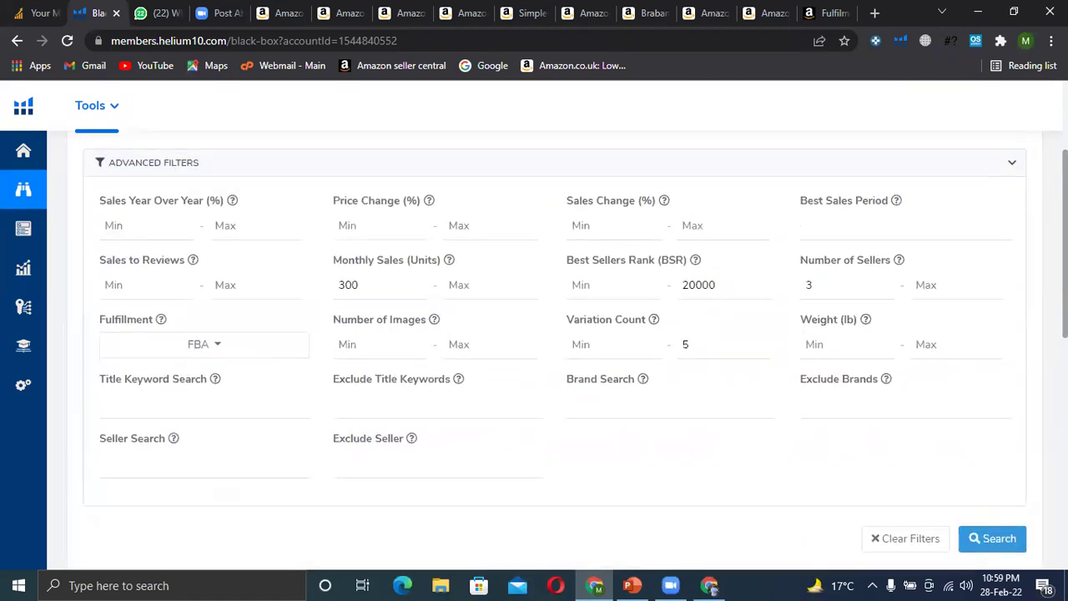
scroll(712, 588, "down", 8)
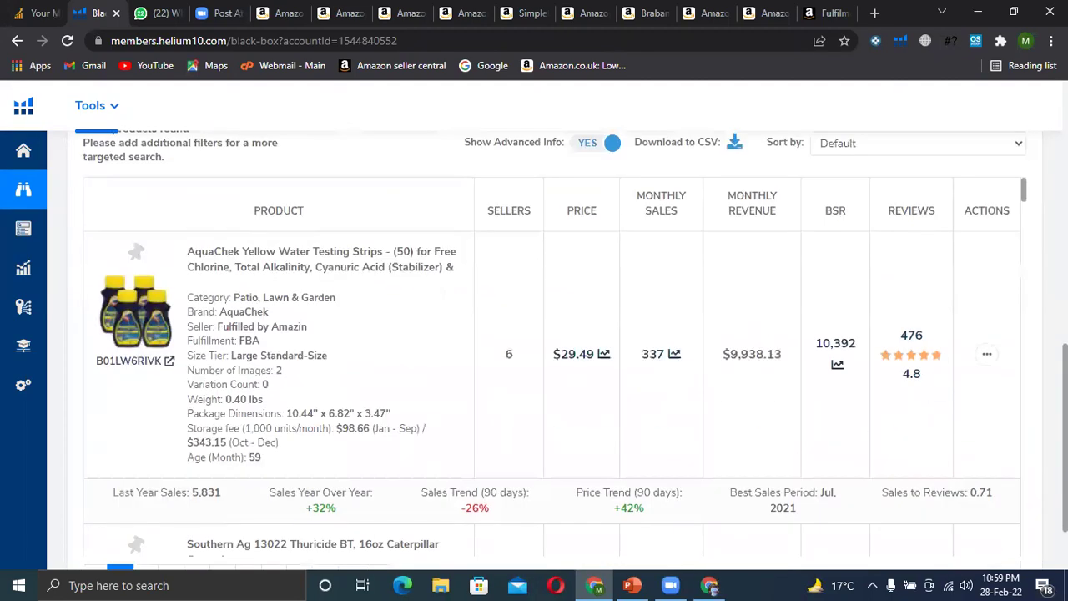
scroll(534, 333, "up", 5)
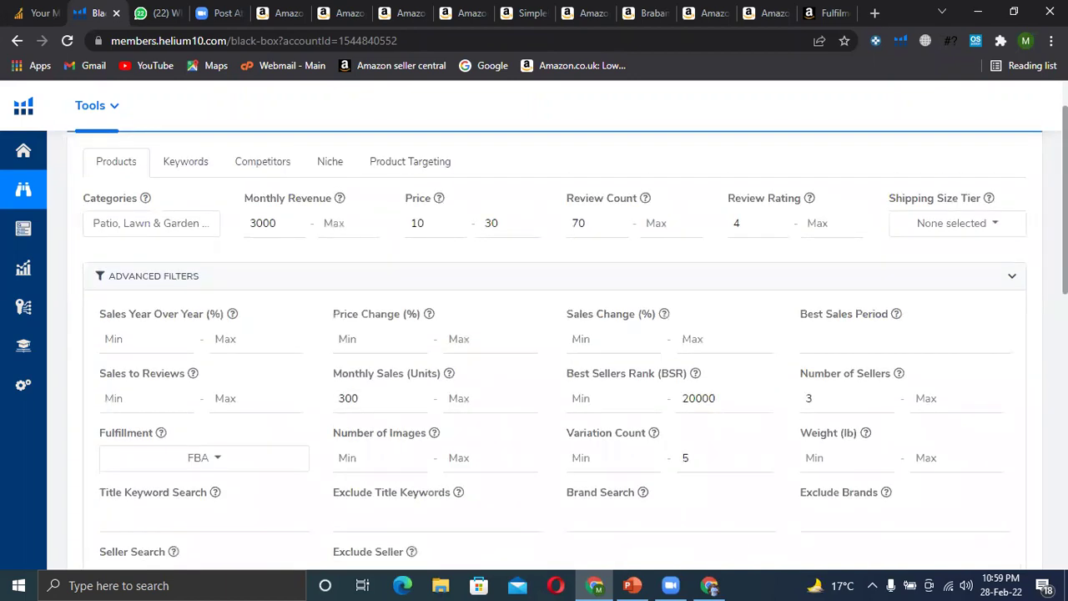
scroll(555, 350, "down", 7)
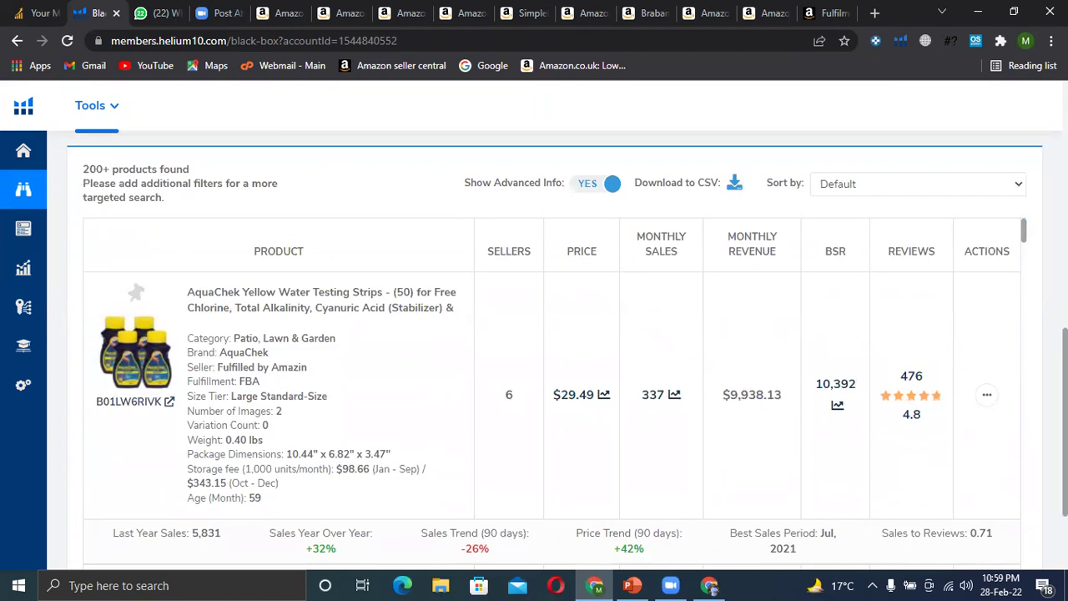
scroll(643, 438, "down", 1)
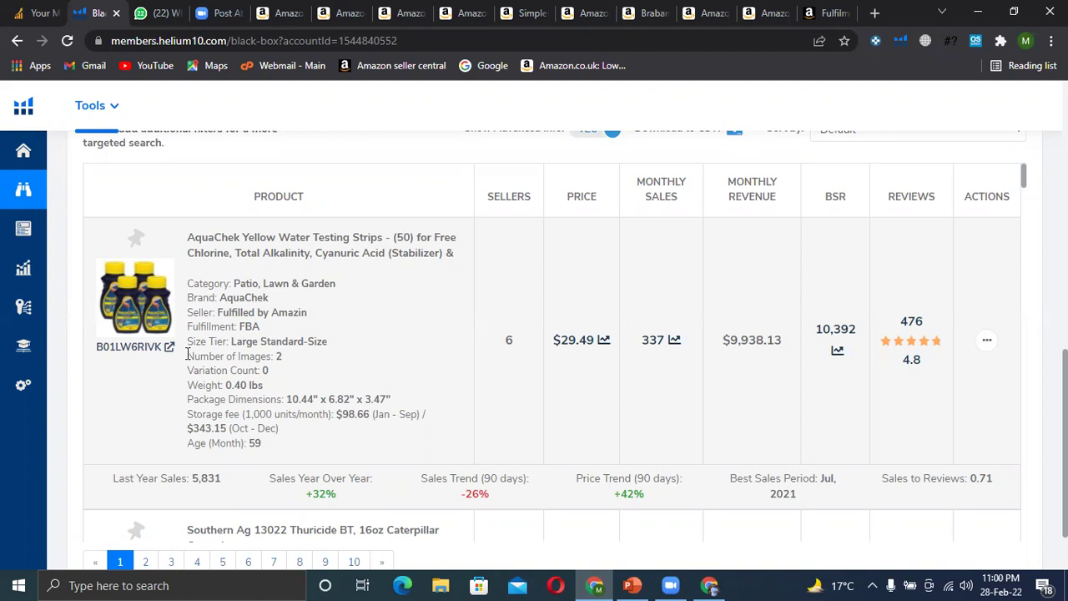
Open the Amazon listing of the AquaChek Yellow Water Testing Strips from the results and check its brand and ratings
left_click(123, 358)
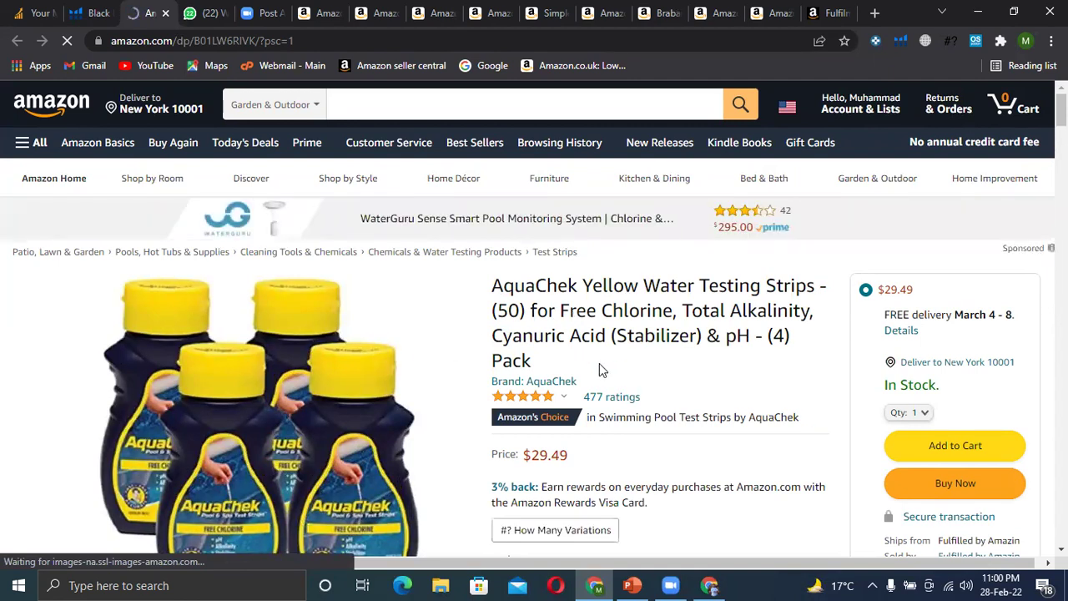
left_click_drag(581, 381, 527, 385)
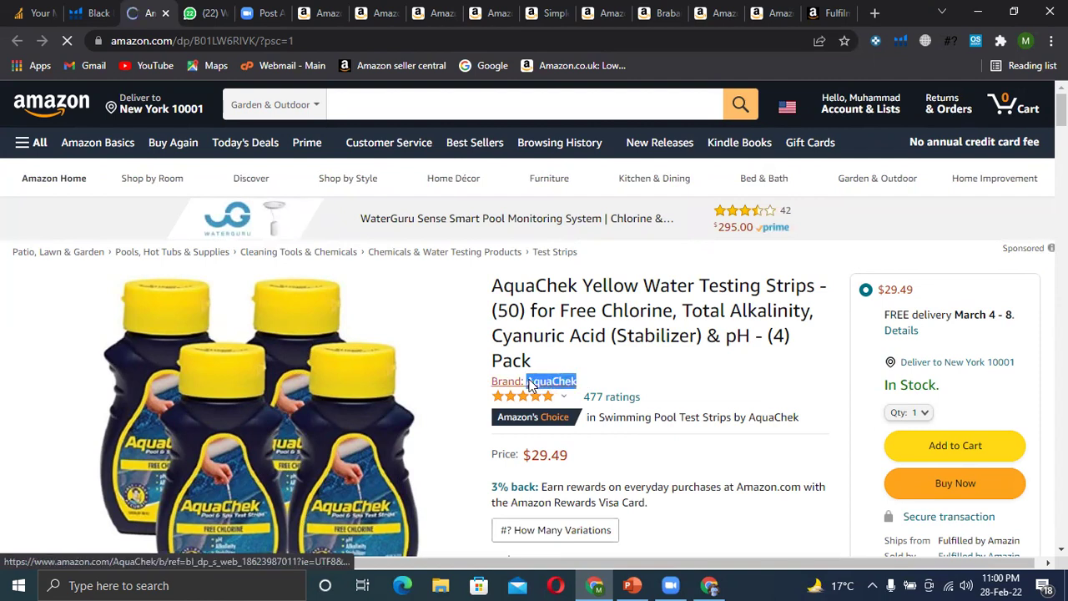
left_click(621, 377)
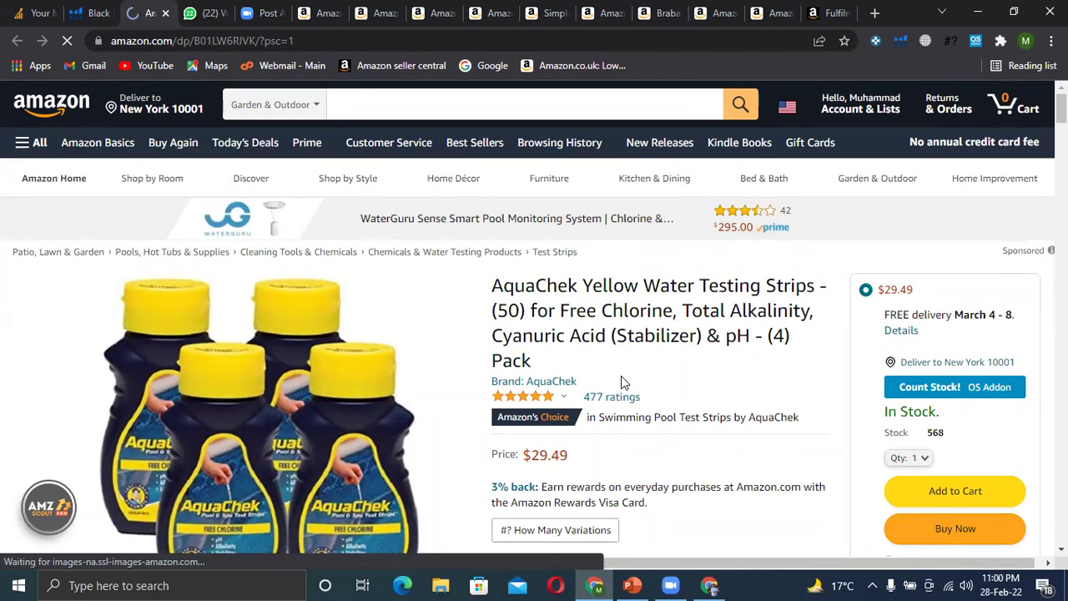
mouse_move(529, 400)
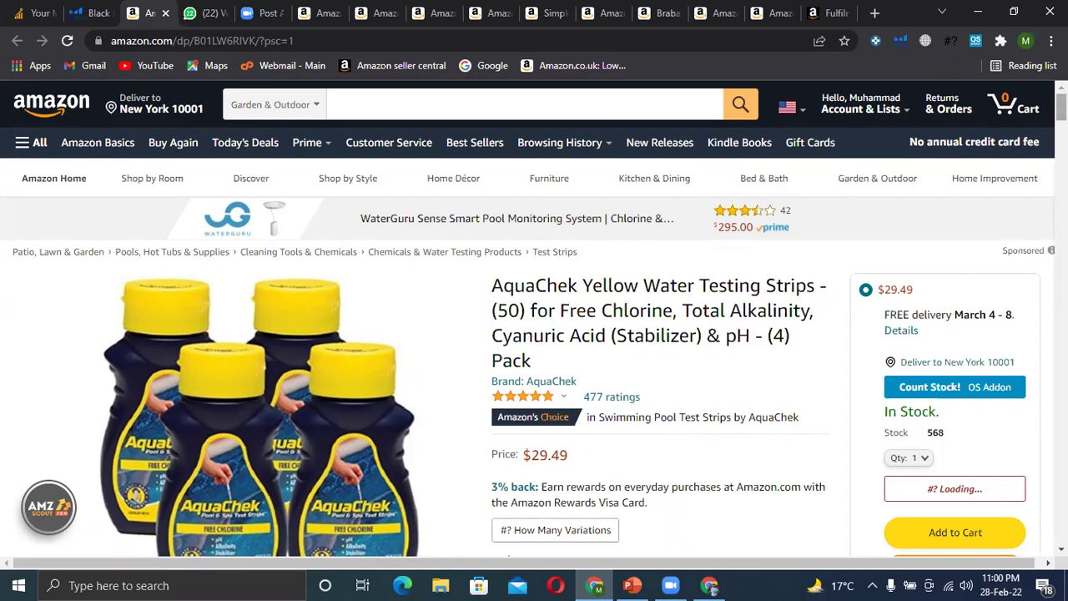
Open the listing's new seller offers and expand the featured offer's shipping and seller details
scroll(528, 318, "down", 4)
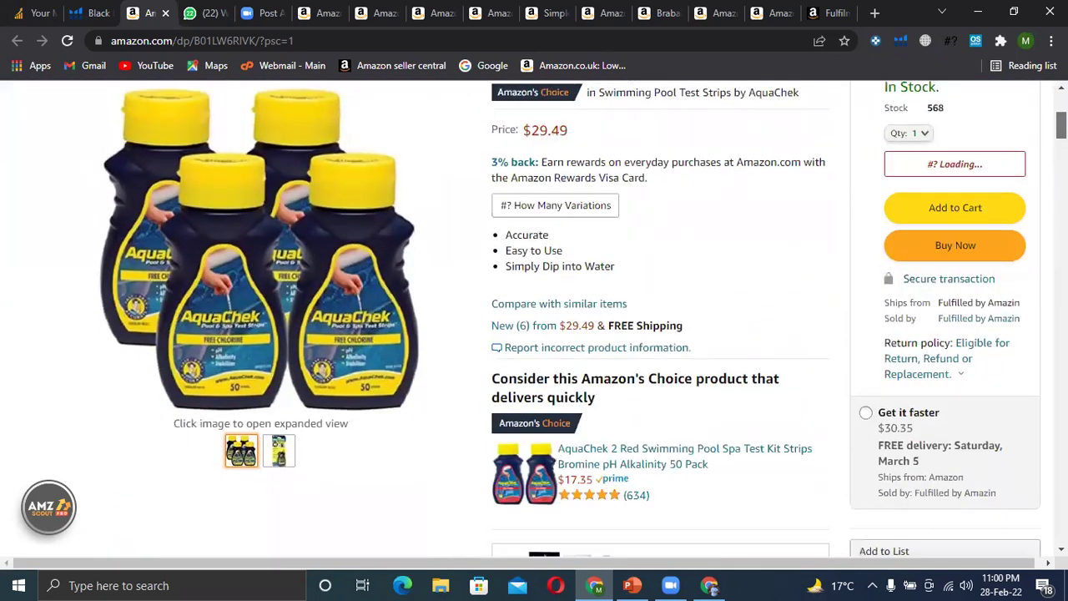
left_click(531, 328)
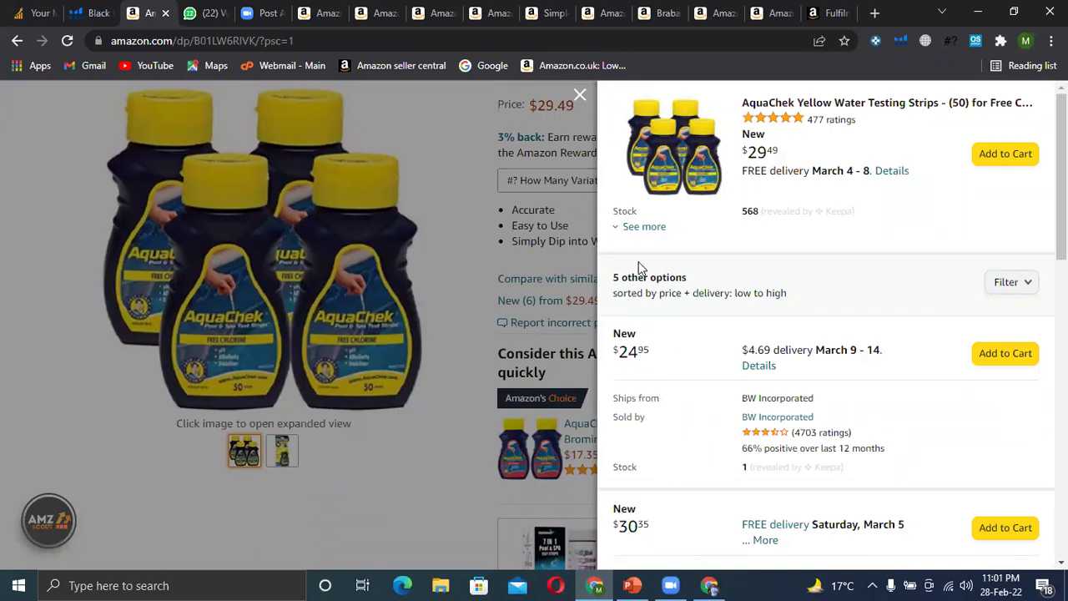
left_click(628, 228)
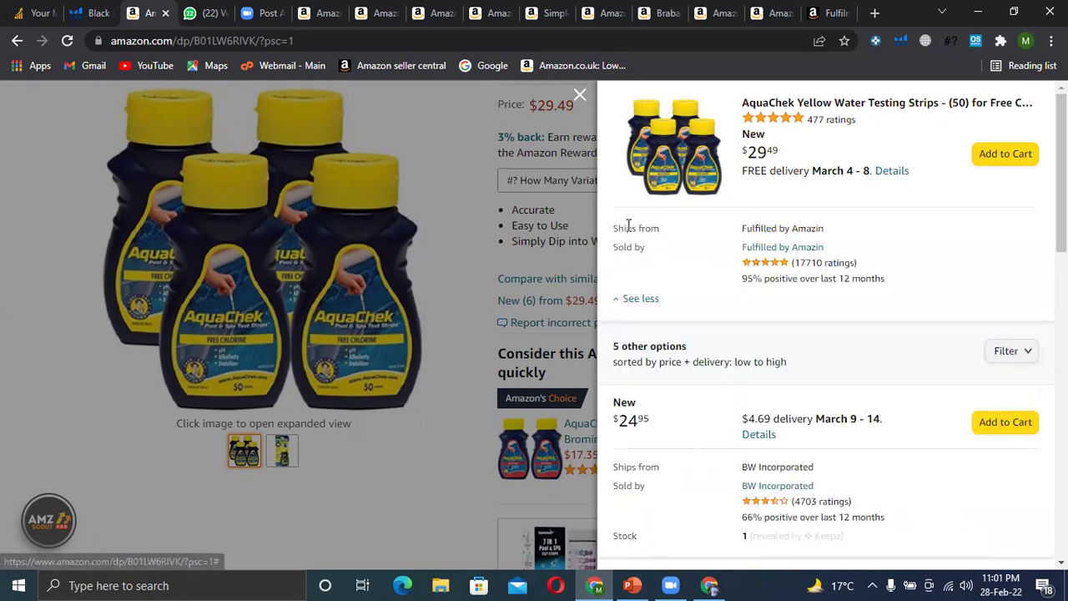
left_click(628, 302)
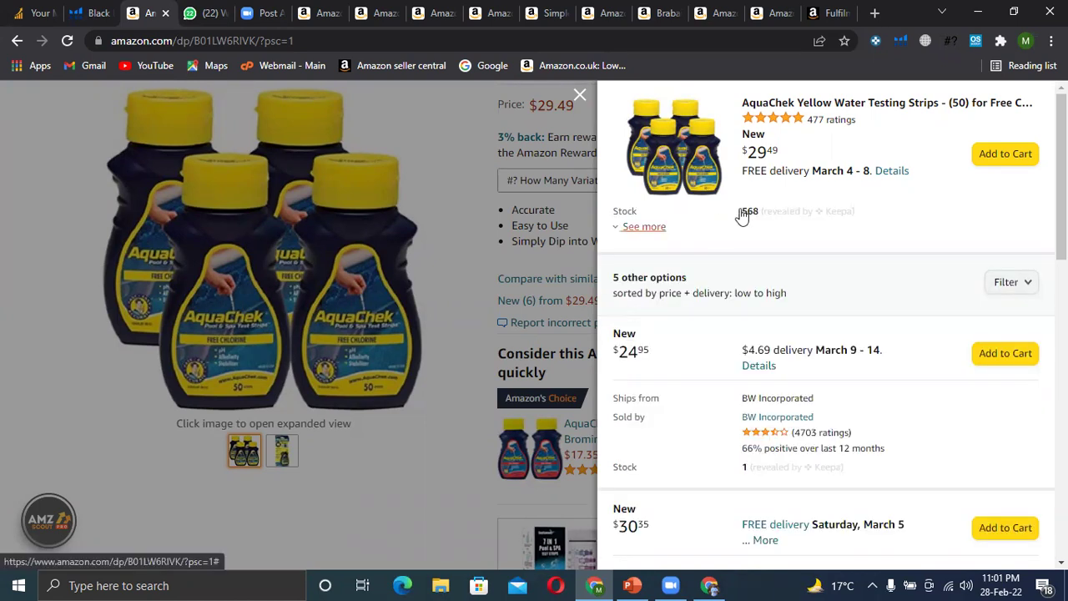
left_click(754, 211)
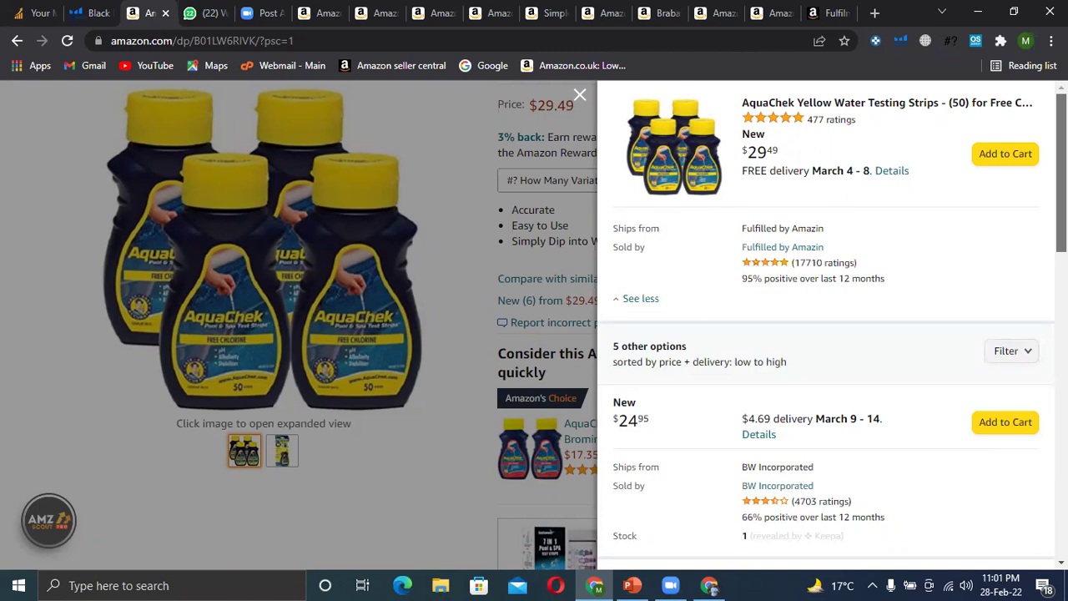
Examine who ships and sells each competing offer, along with its price and stock
scroll(833, 325, "down", 5)
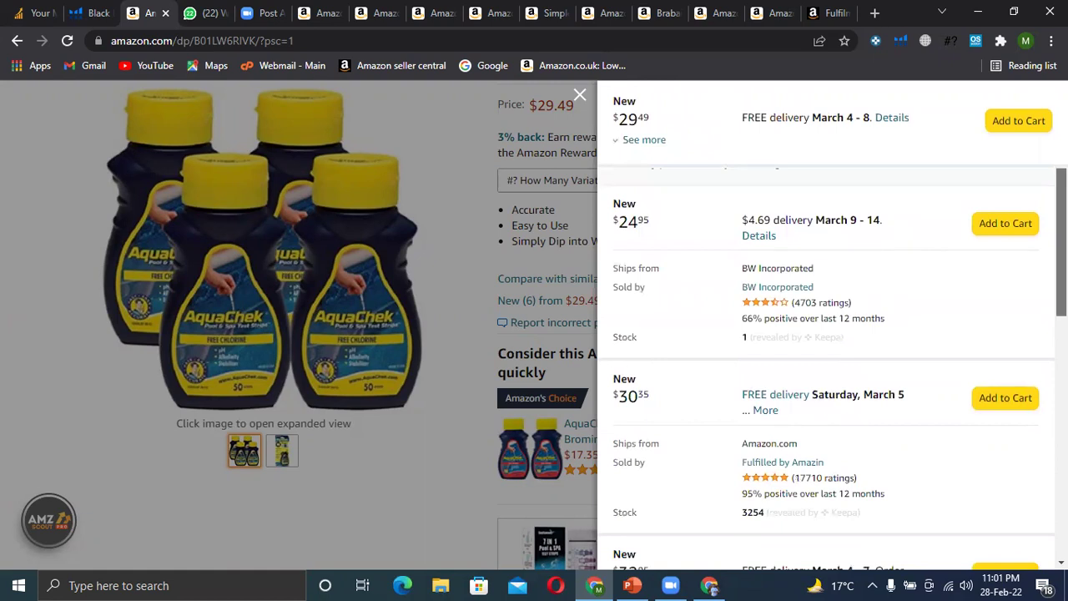
scroll(725, 201, "up", 5)
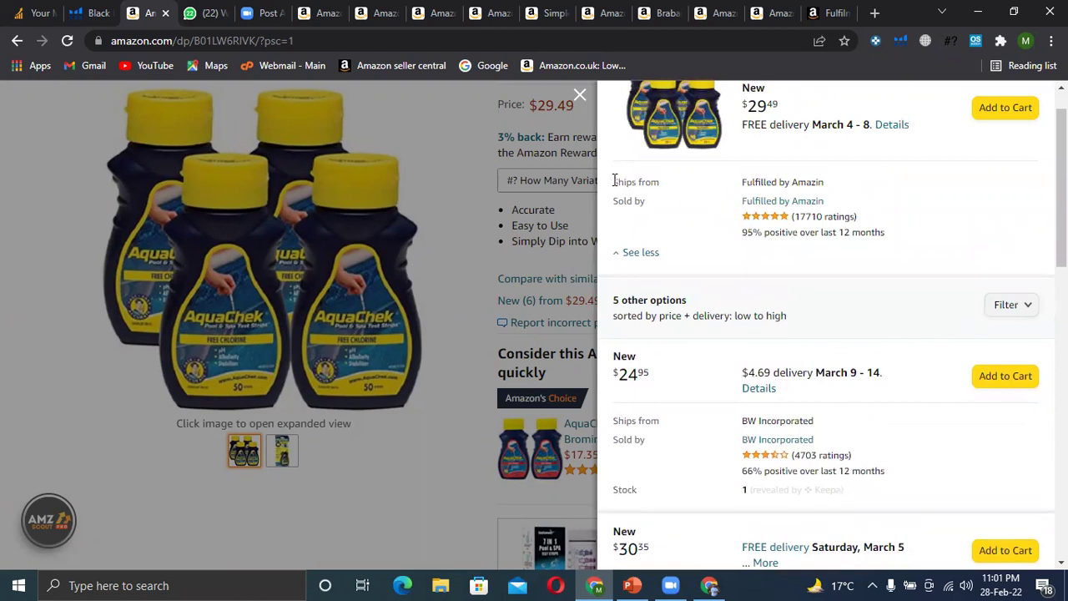
left_click_drag(615, 180, 665, 184)
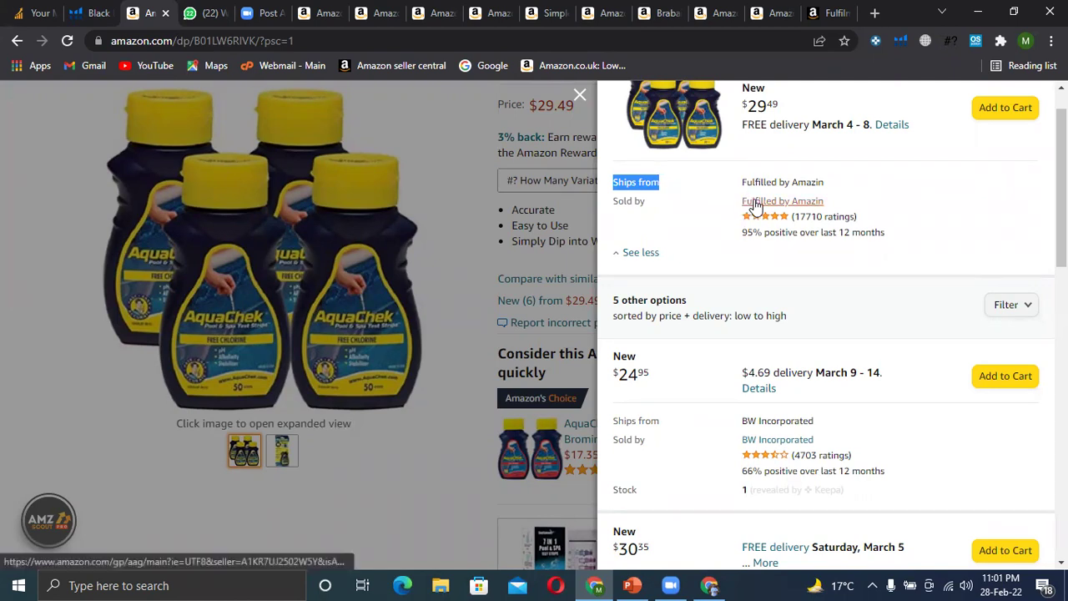
left_click(683, 184)
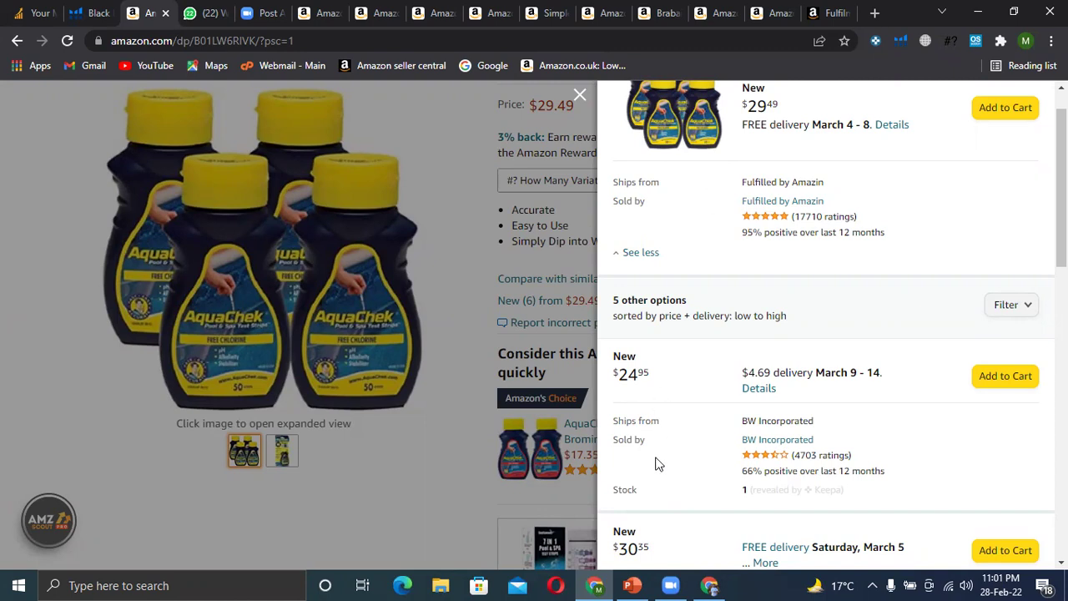
scroll(657, 463, "down", 3)
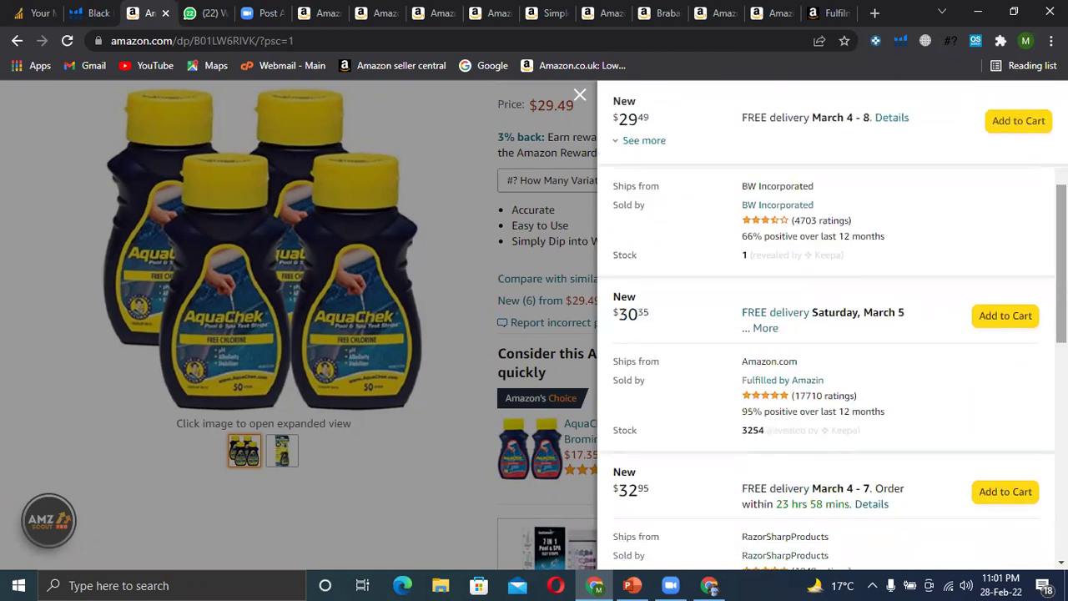
scroll(832, 369, "down", 1)
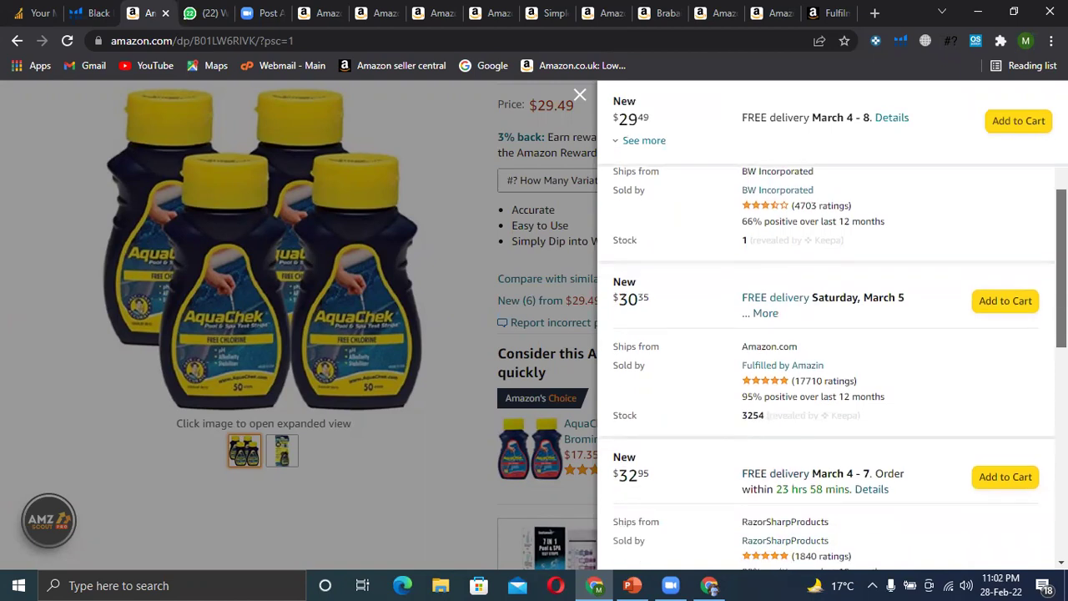
scroll(674, 210, "up", 1)
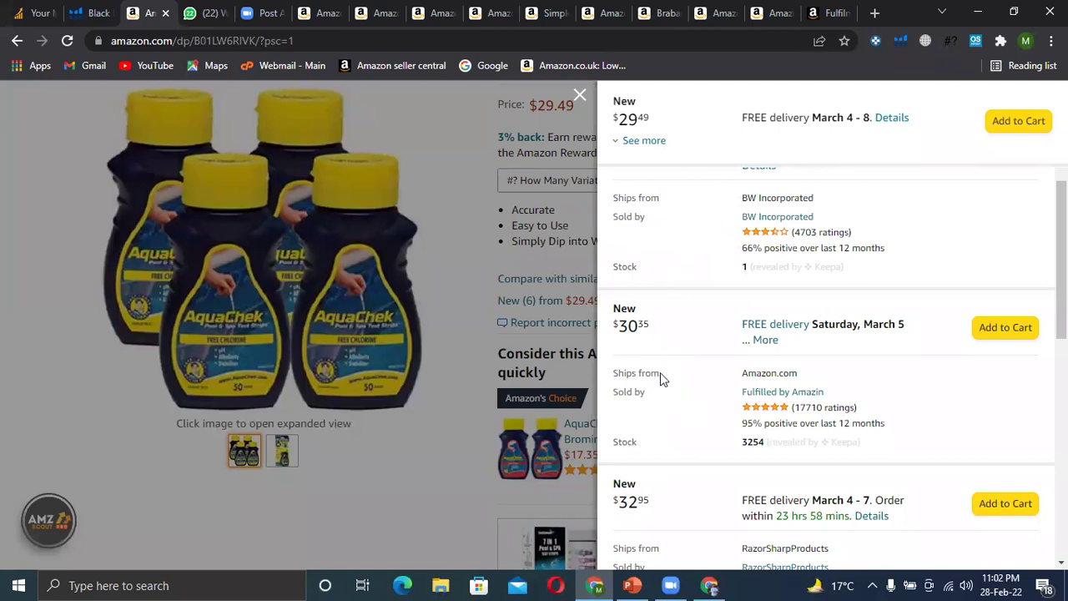
Check who ships and who sells the $30.35 AquaChek offer
left_click_drag(660, 373, 610, 377)
left_click(686, 374)
left_click_drag(741, 392, 831, 399)
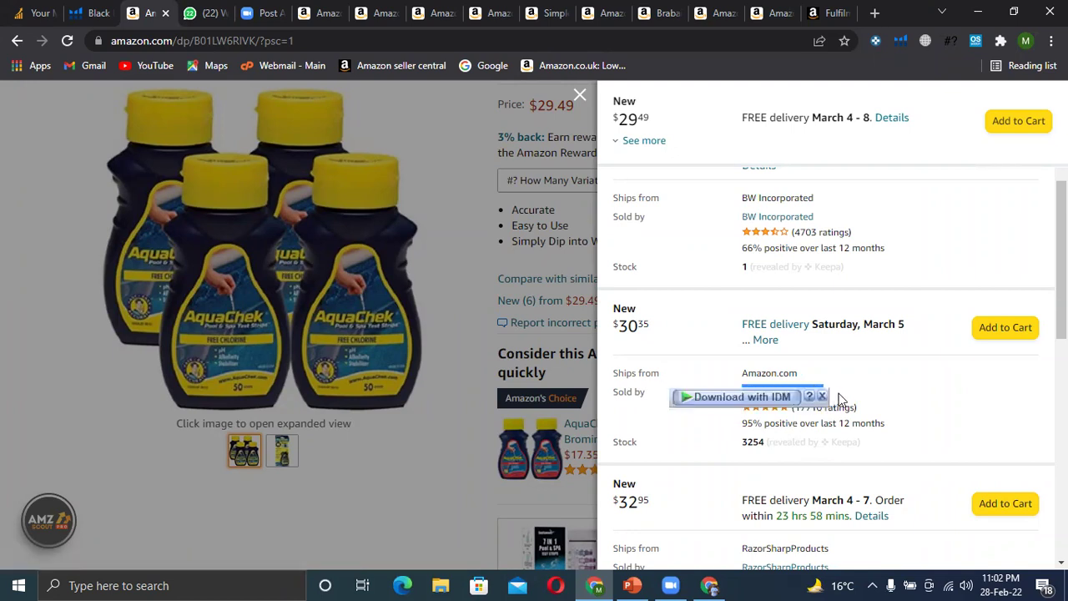
left_click(853, 398)
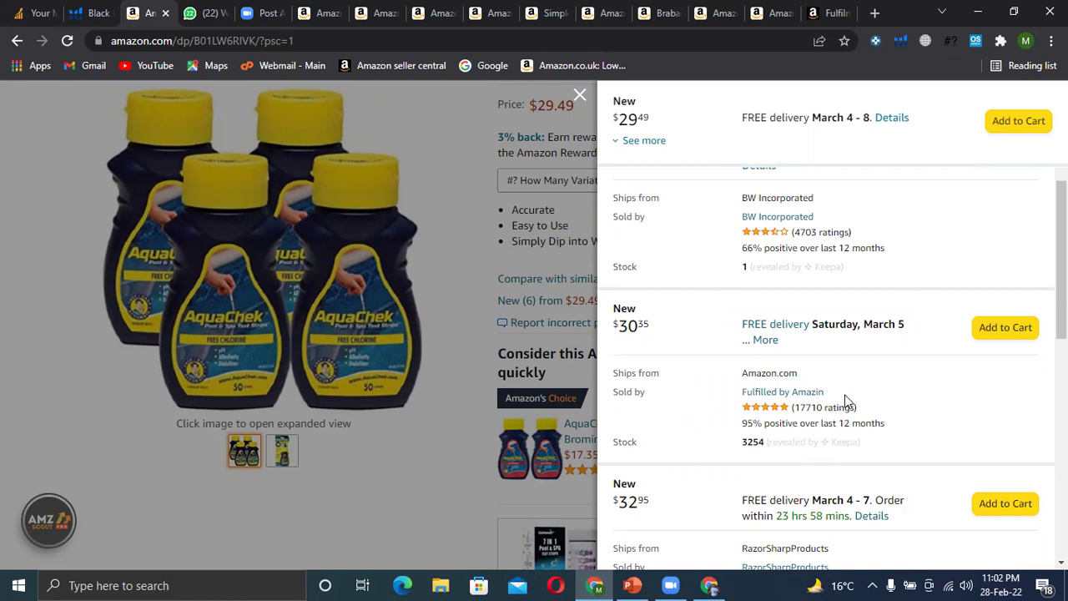
Compare the sellers, prices and stock of the remaining AquaChek offers, and close the offer list
scroll(1062, 276, "down", 2)
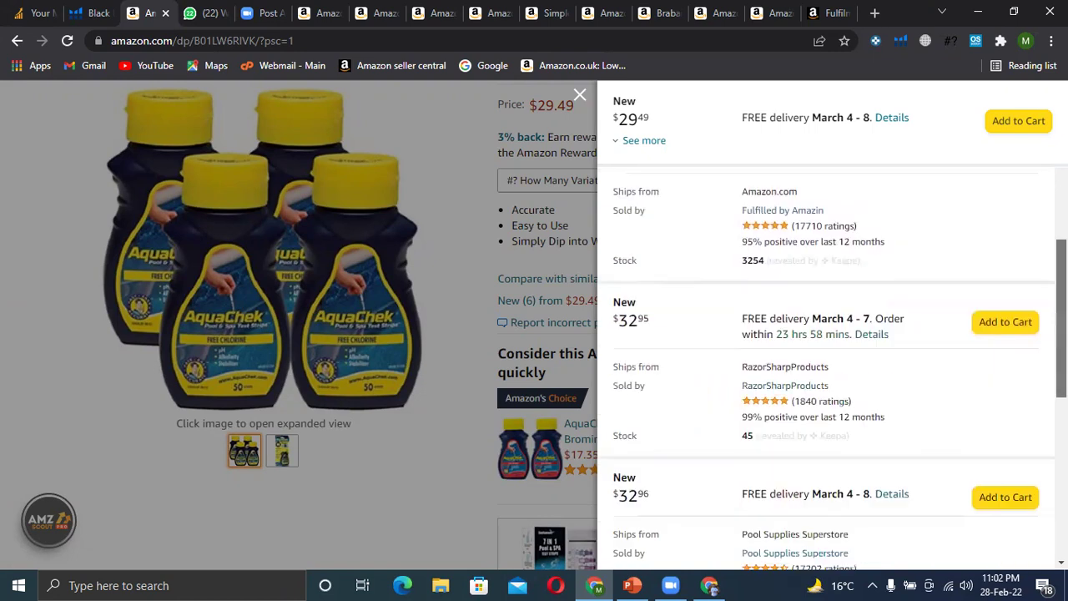
scroll(832, 370, "down", 2)
scroll(832, 370, "down", 2)
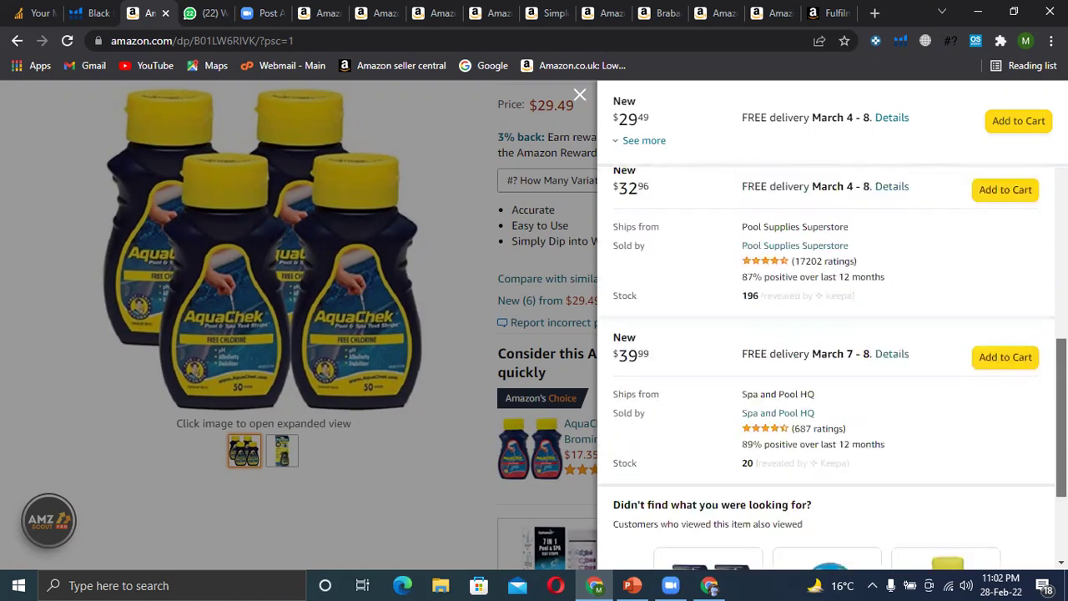
scroll(745, 279, "up", 6)
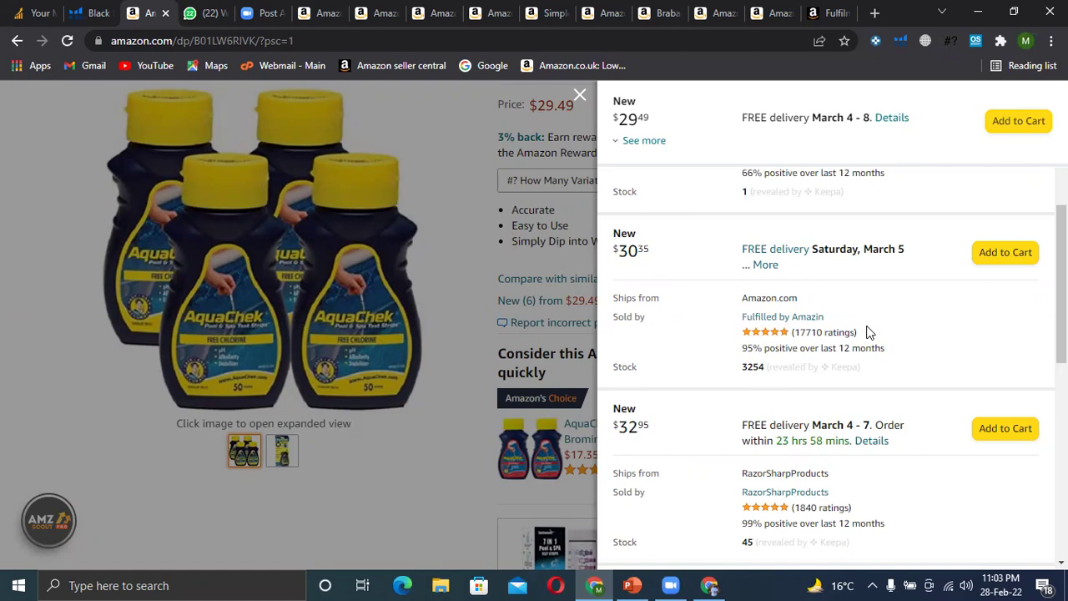
scroll(868, 332, "up", 5)
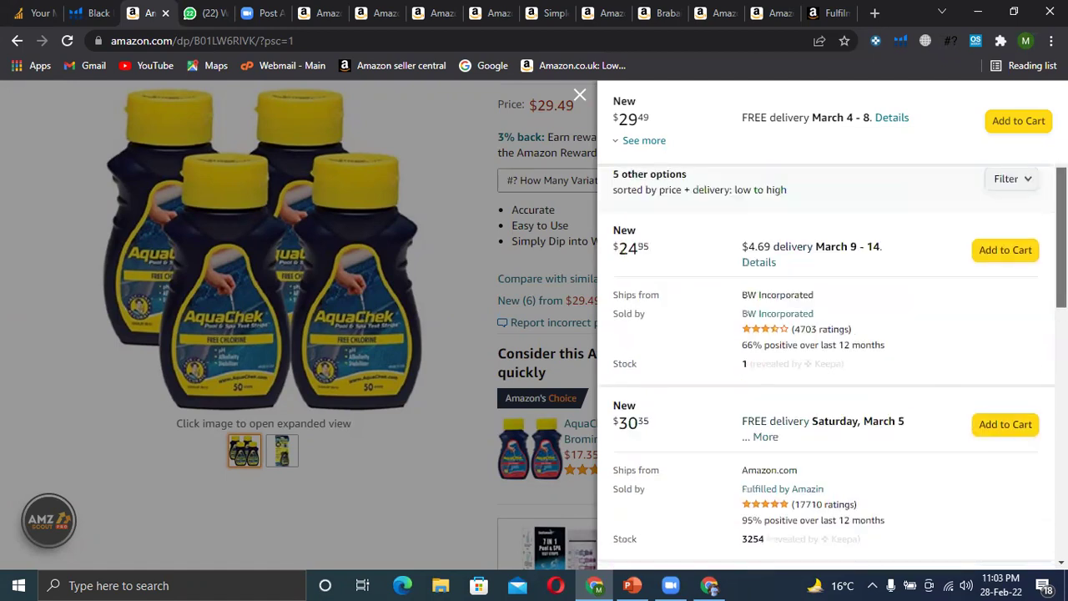
scroll(832, 326, "down", 10)
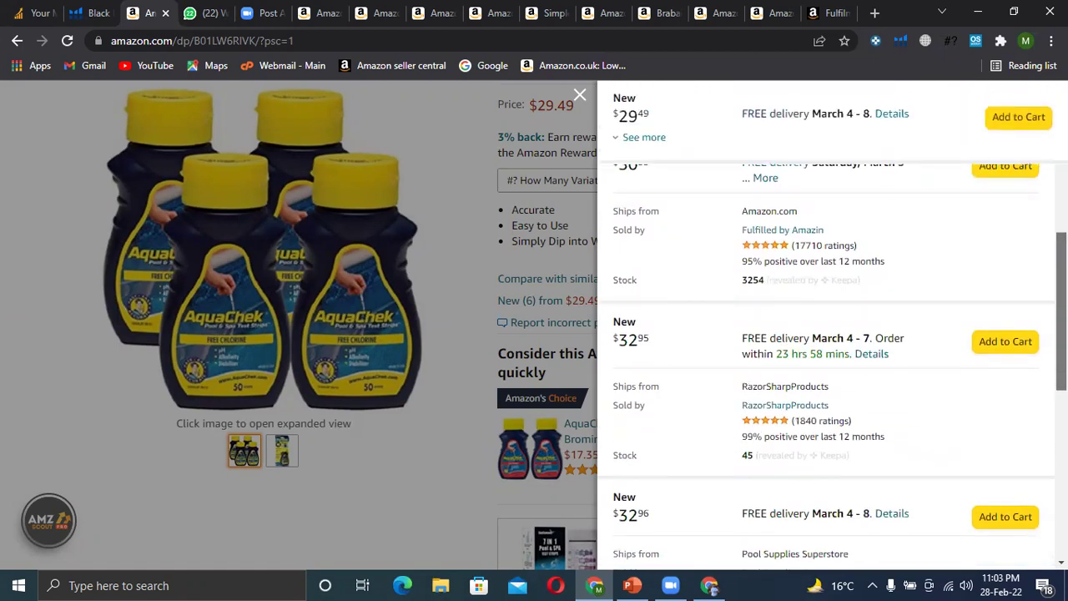
left_click(578, 97)
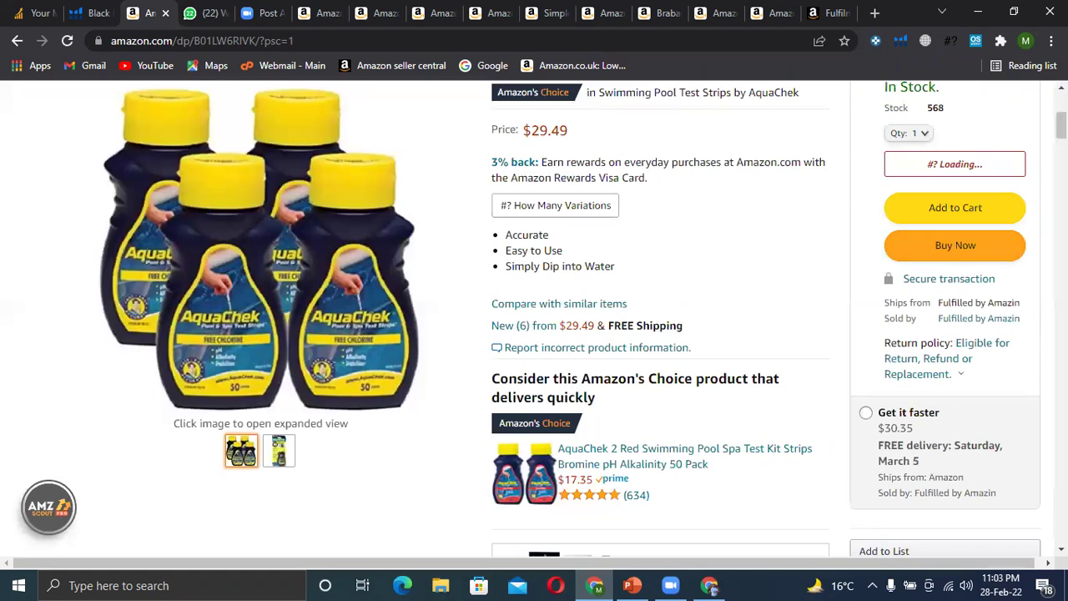
Examine the AquaChek listing's three-month Keepa charts for price, sales rank, offer count and the New price trend
scroll(1062, 126, "down", 8)
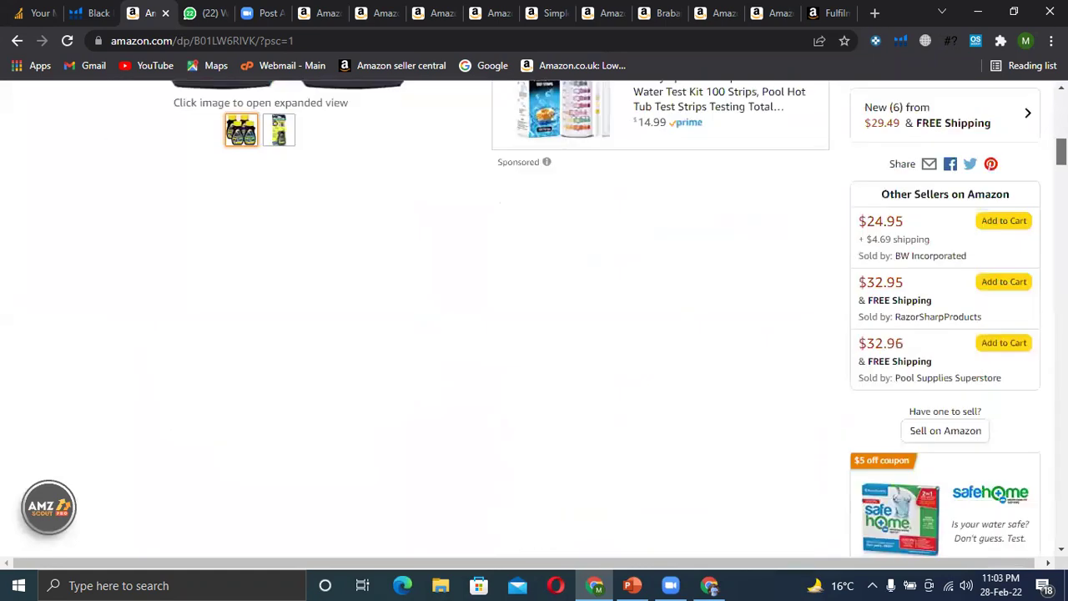
scroll(534, 317, "up", 3)
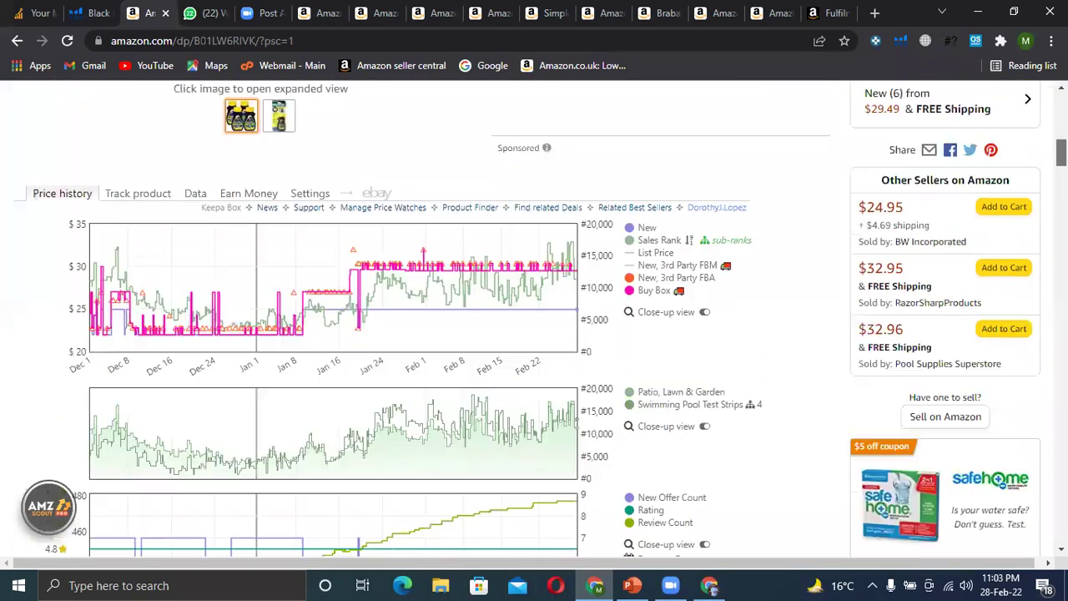
scroll(535, 317, "down", 2)
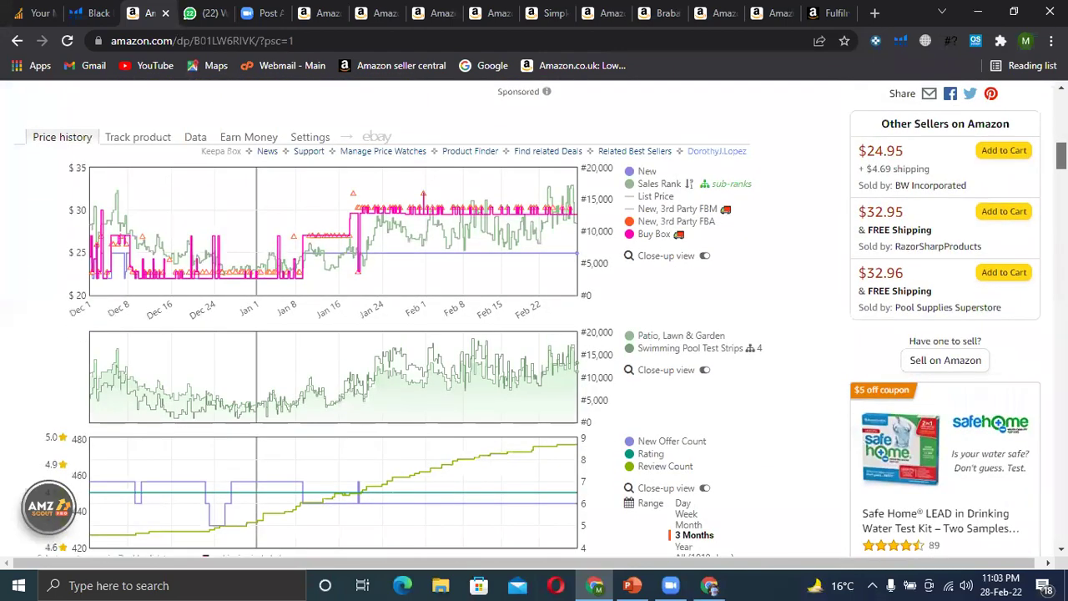
scroll(535, 317, "up", 1)
scroll(535, 317, "down", 2)
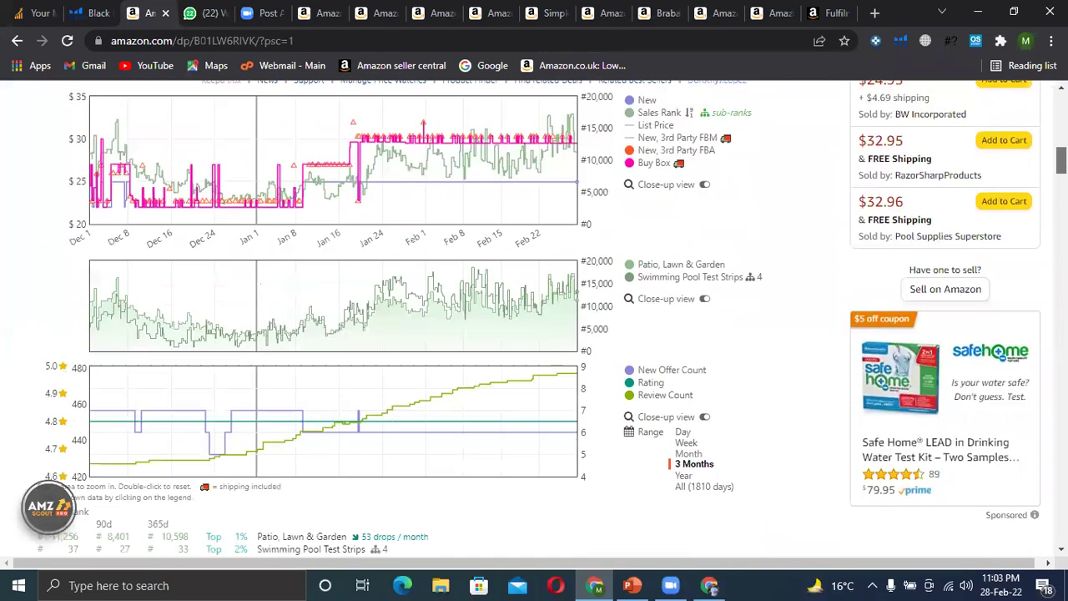
scroll(534, 317, "up", 1)
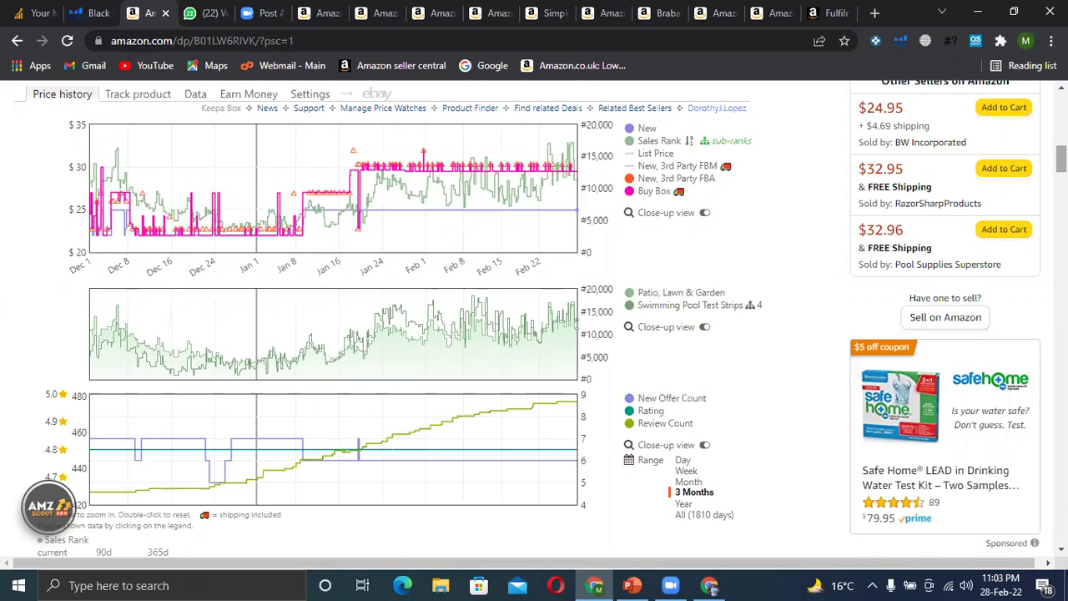
mouse_move(646, 129)
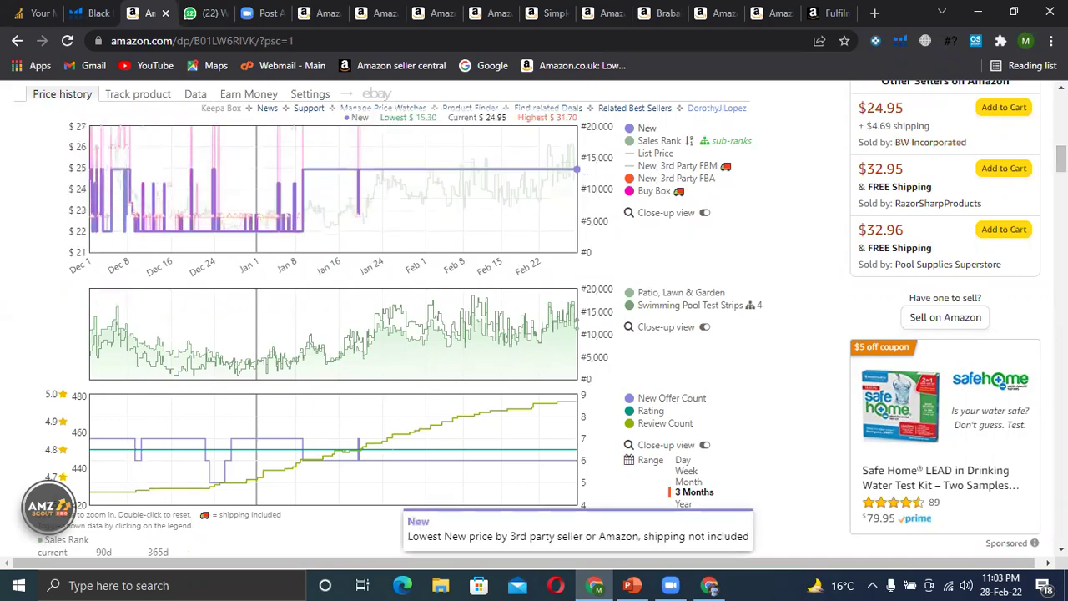
scroll(646, 128, "up", 1)
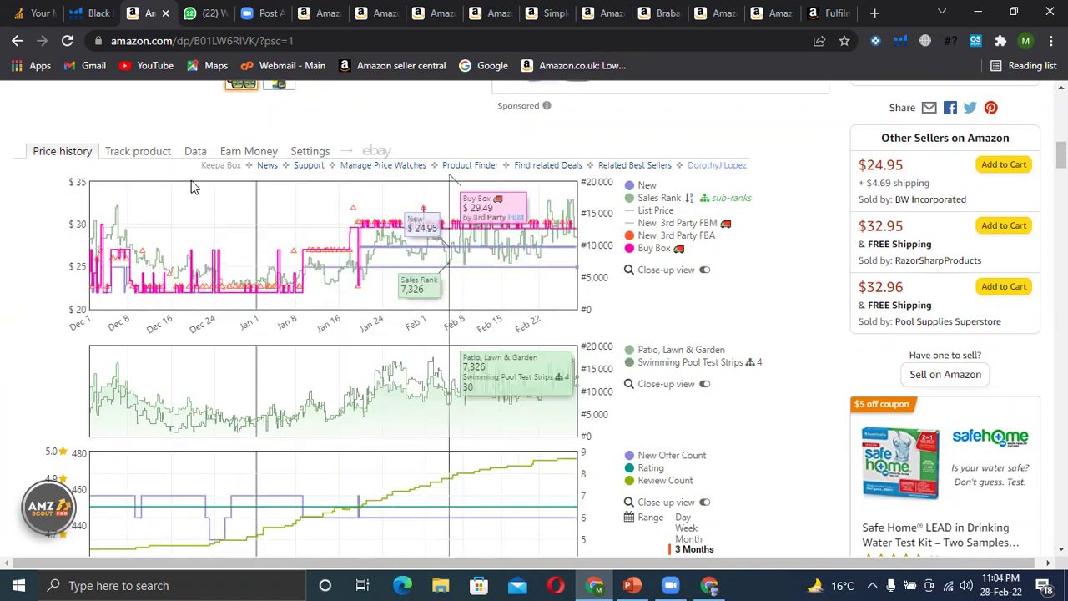
Open Keepa's Buy Box Statistics for the AquaChek listing and compare the sellers' shares over 90 and 30 days
left_click(194, 152)
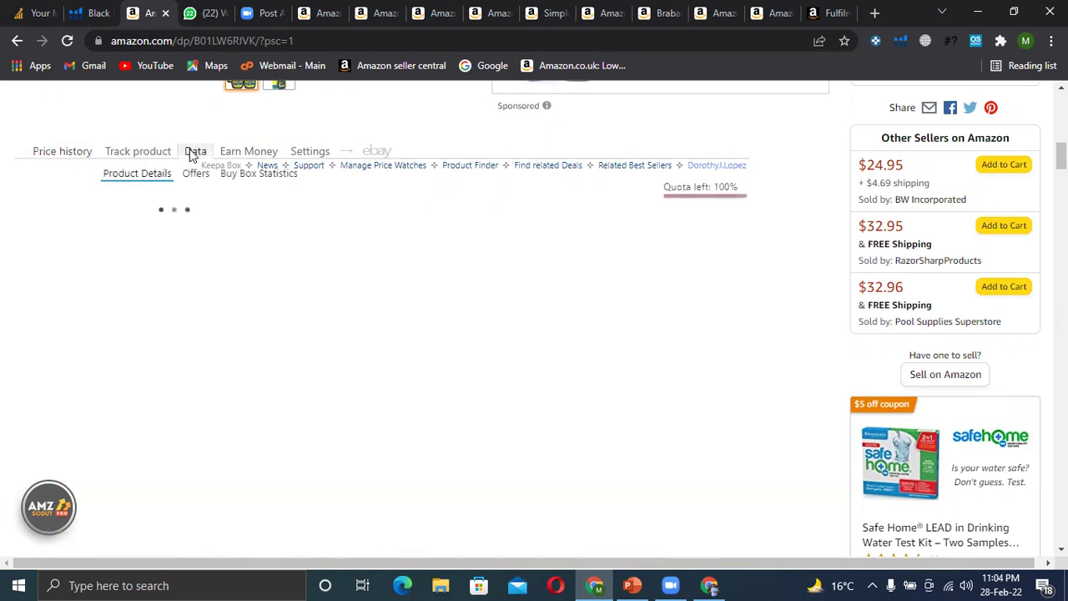
left_click(268, 186)
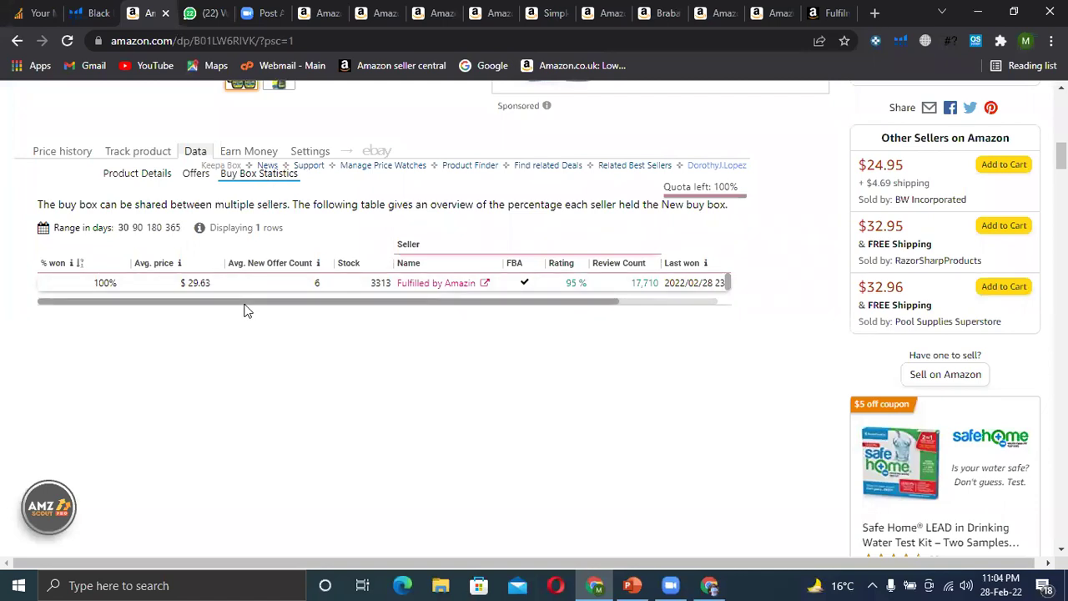
left_click_drag(247, 311, 98, 319)
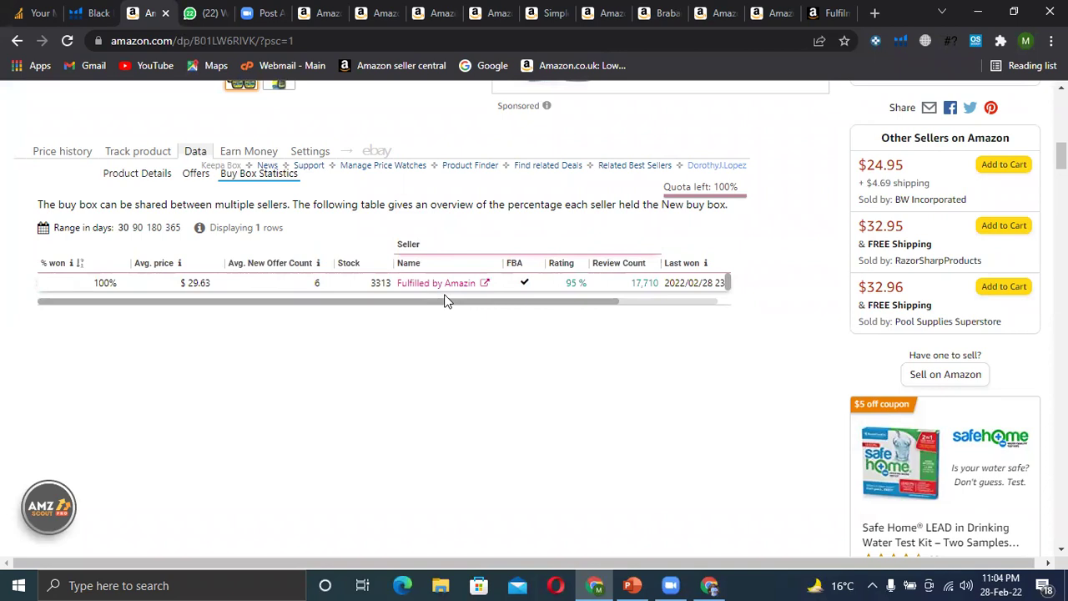
left_click(138, 230)
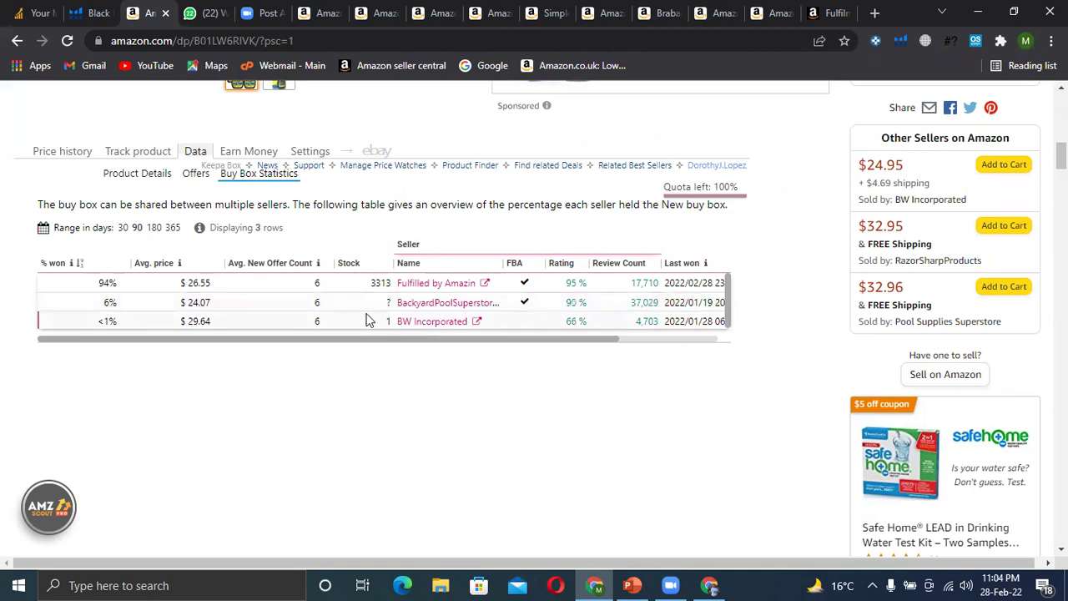
left_click(122, 230)
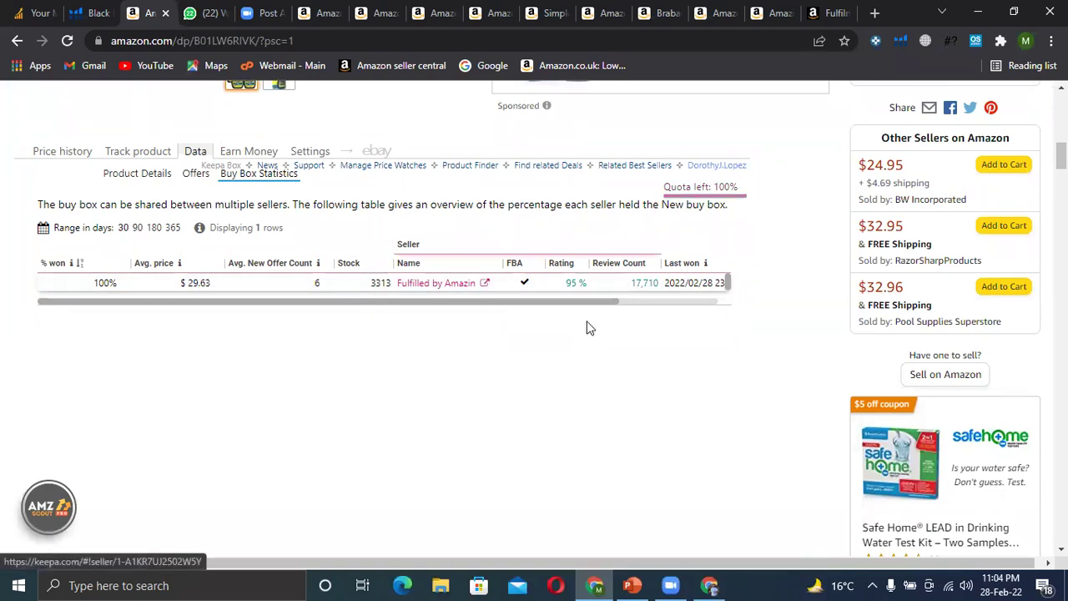
mouse_move(972, 254)
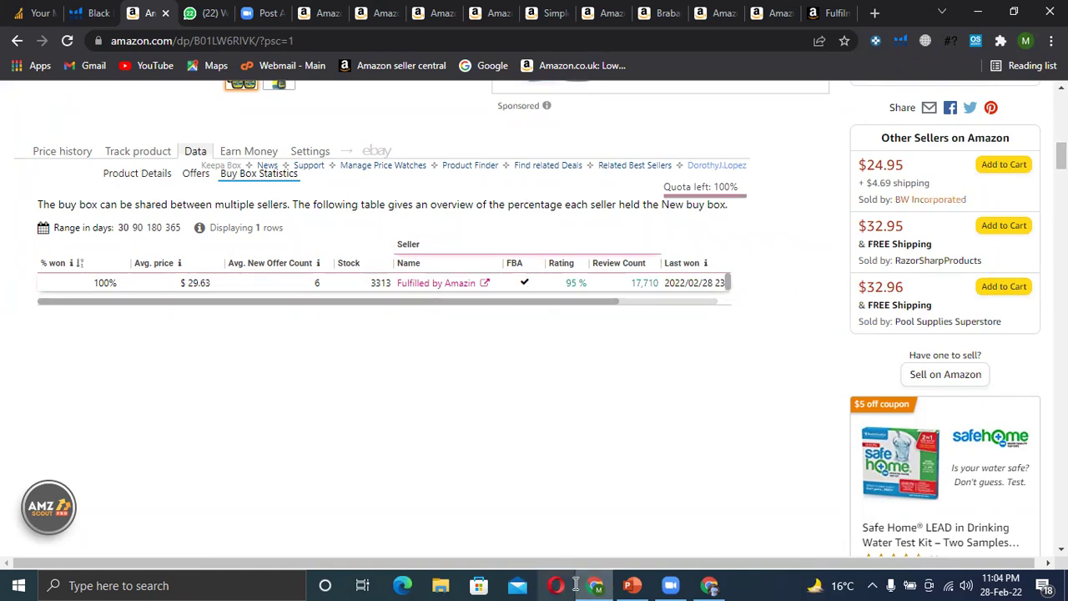
left_click(98, 584)
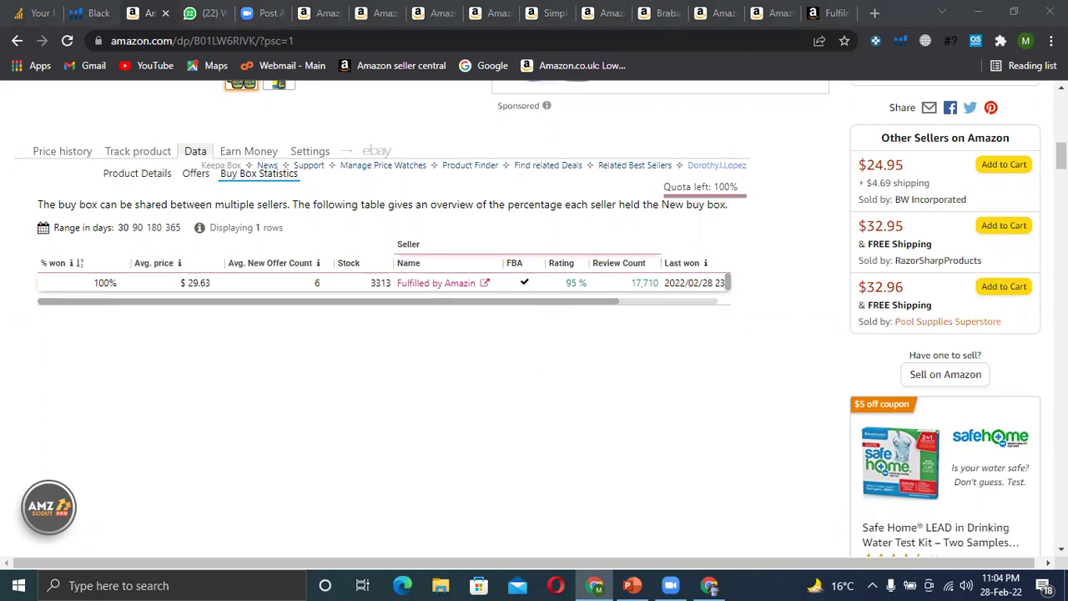
scroll(947, 322, "up", 2)
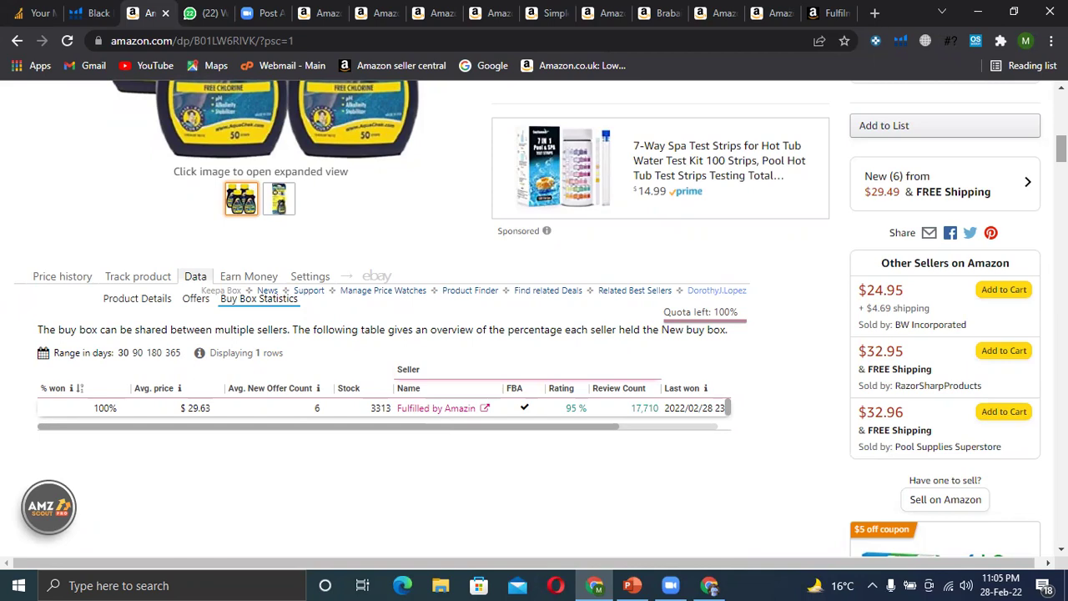
scroll(534, 334, "up", 10)
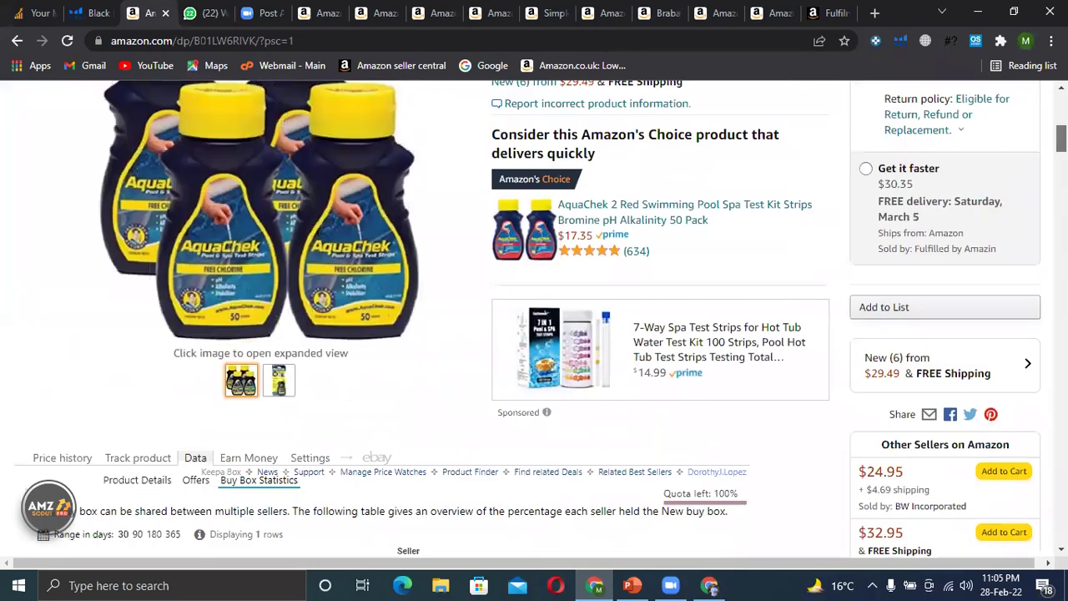
Return to the Black Box results, open the Amazon listing of Southern Ag 13022 Thuricide BT, and check its brand, ratings and seller
left_click(80, 9)
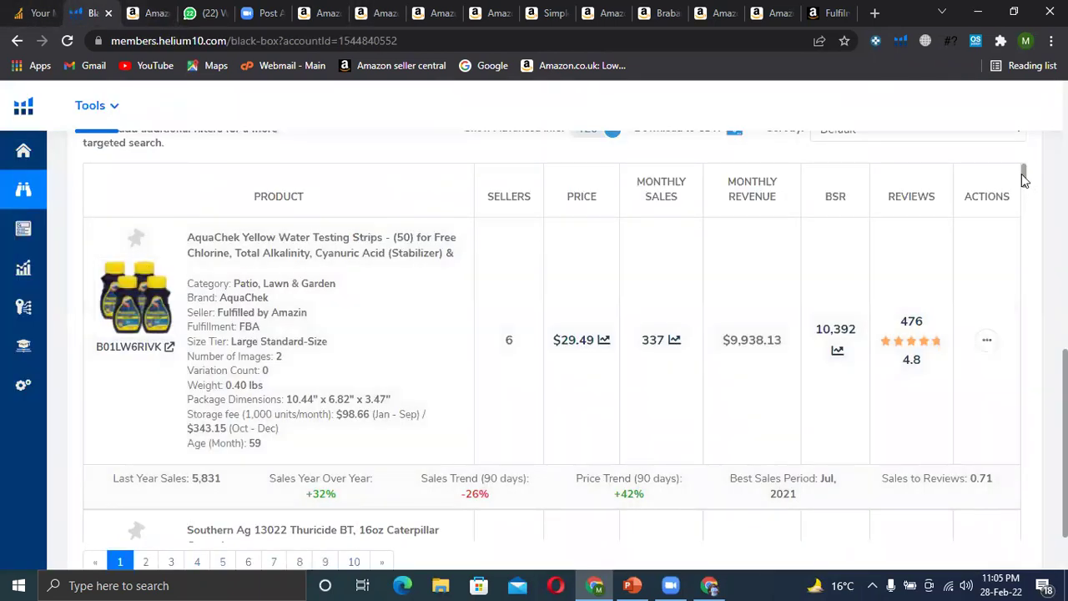
left_click_drag(1025, 178, 1026, 191)
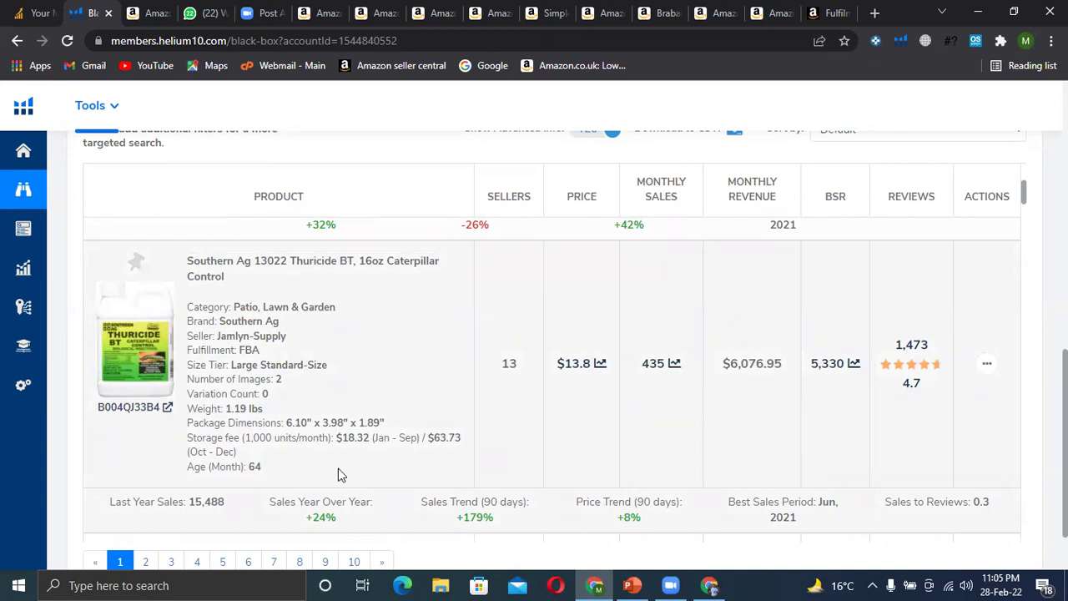
left_click(117, 408)
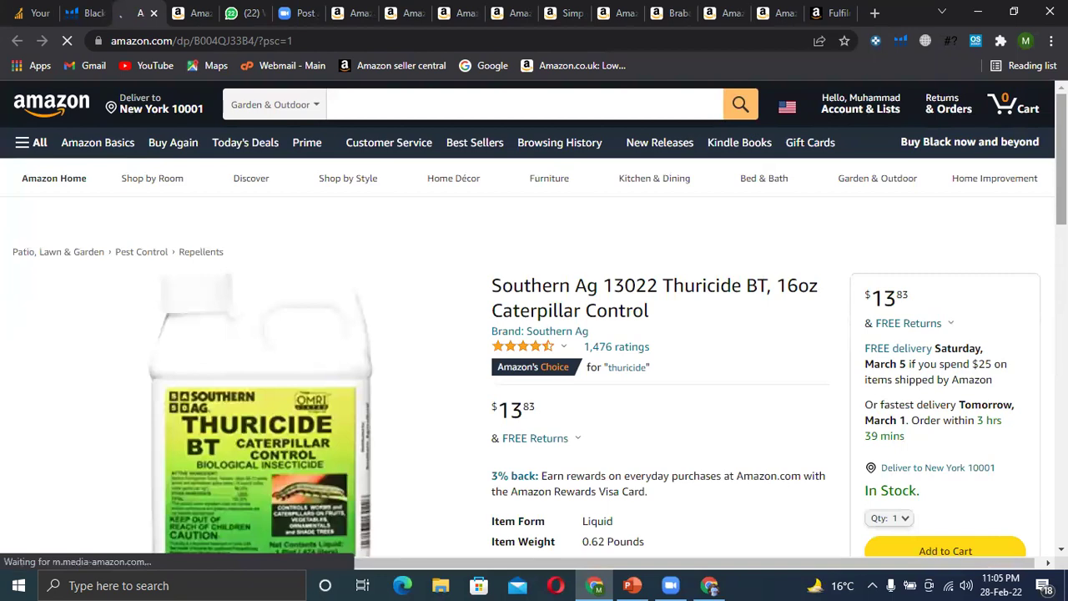
scroll(900, 388, "down", 3)
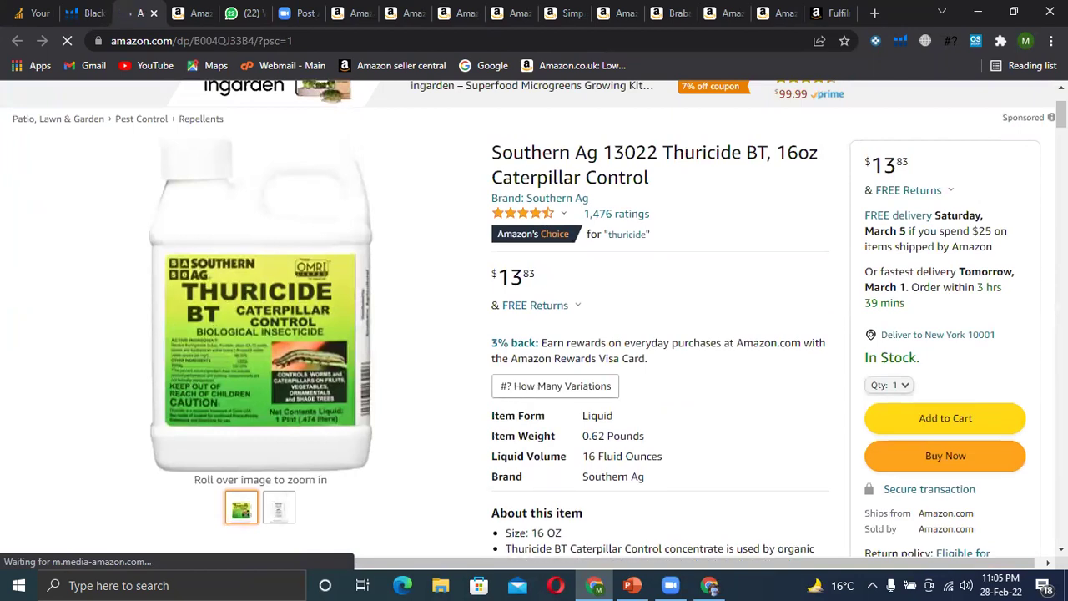
scroll(534, 334, "down", 2)
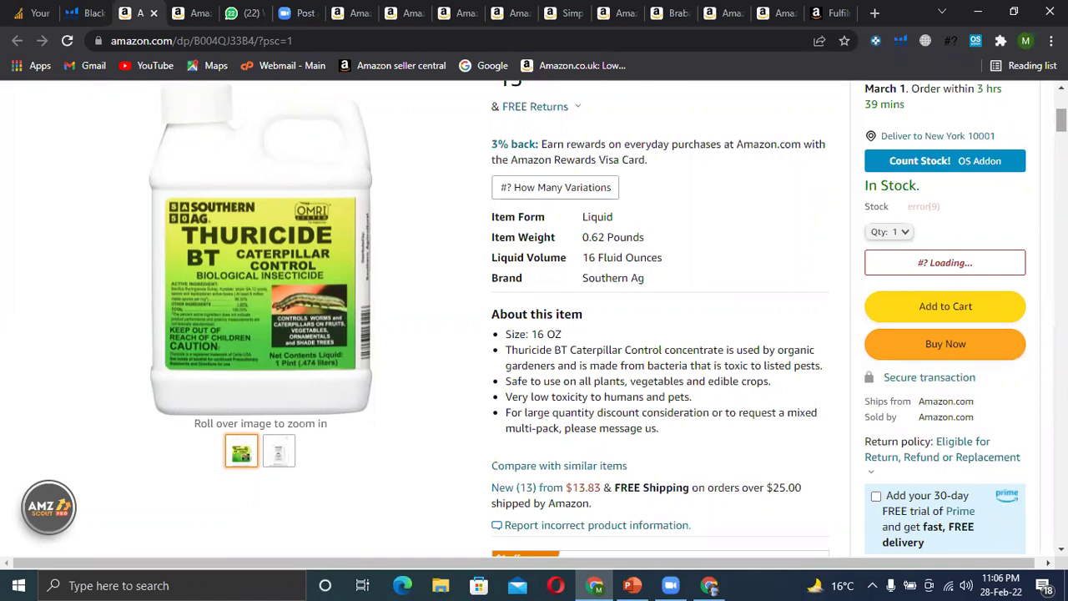
scroll(534, 317, "up", 3)
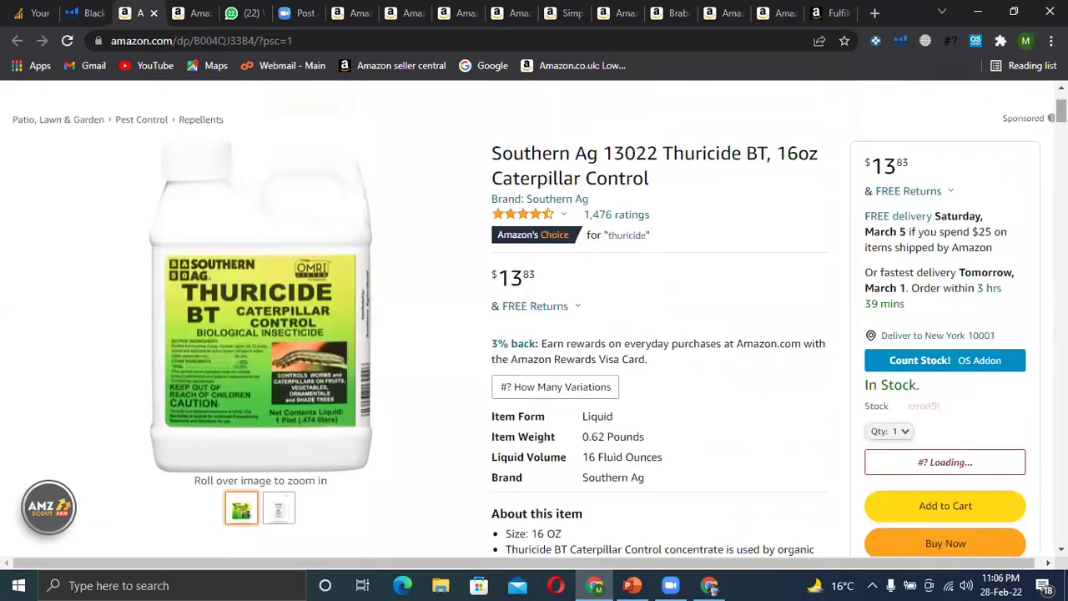
scroll(946, 300, "down", 4)
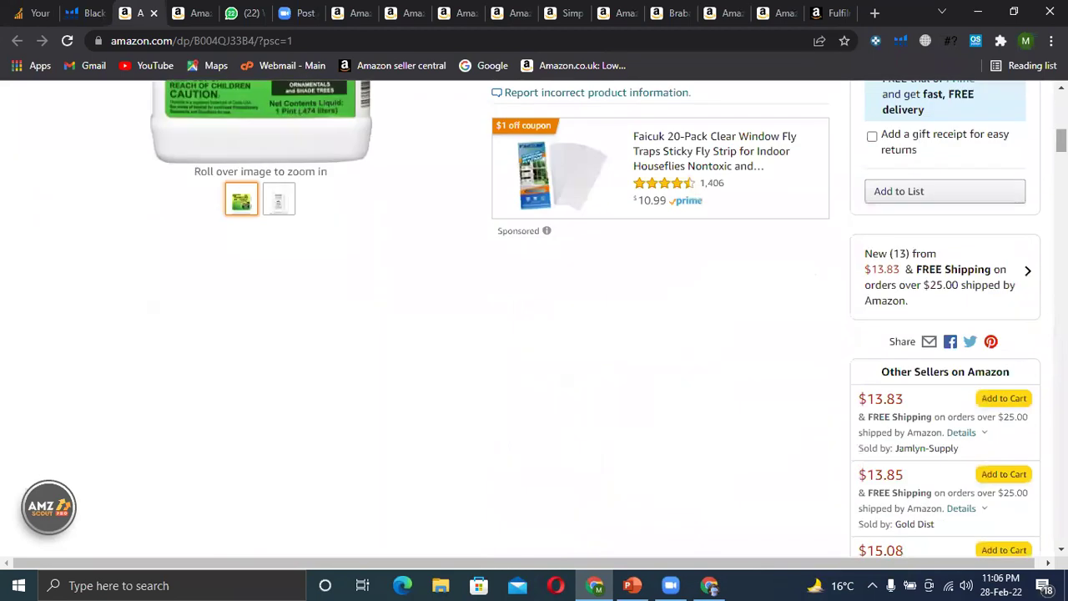
Open the offer list of the Southern Ag Thuricide BT listing and compare the sellers, prices and stock
left_click(945, 294)
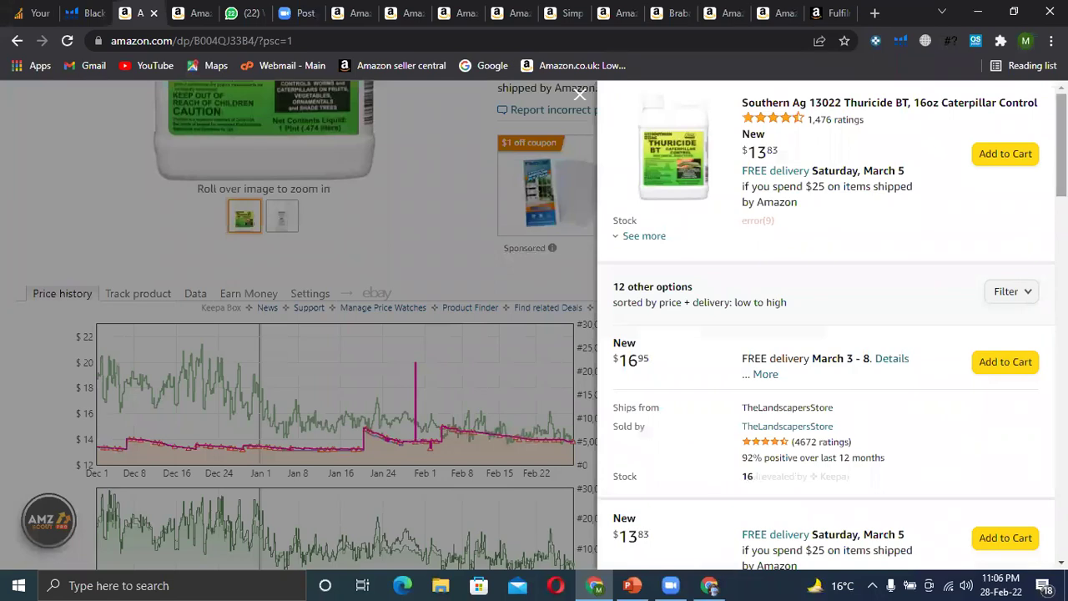
scroll(832, 325, "down", 3)
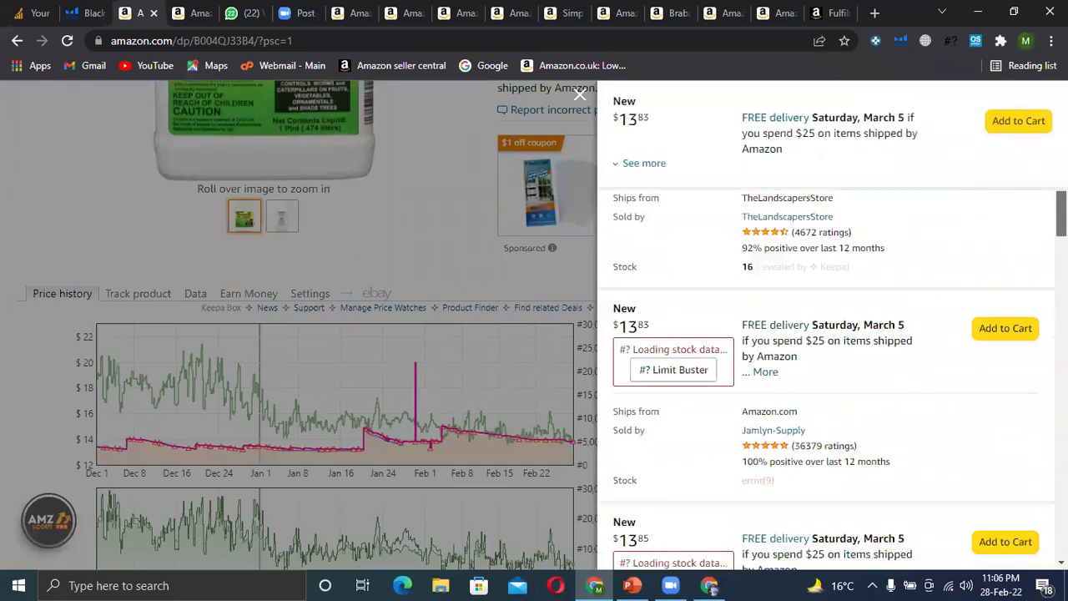
scroll(832, 380, "down", 1)
scroll(832, 380, "down", 5)
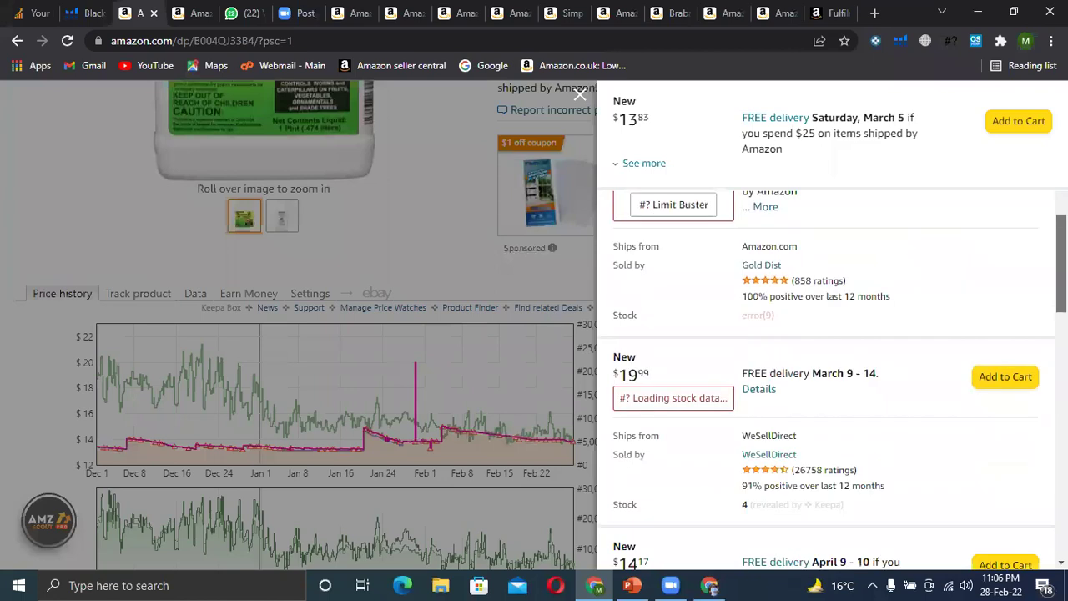
scroll(833, 380, "down", 5)
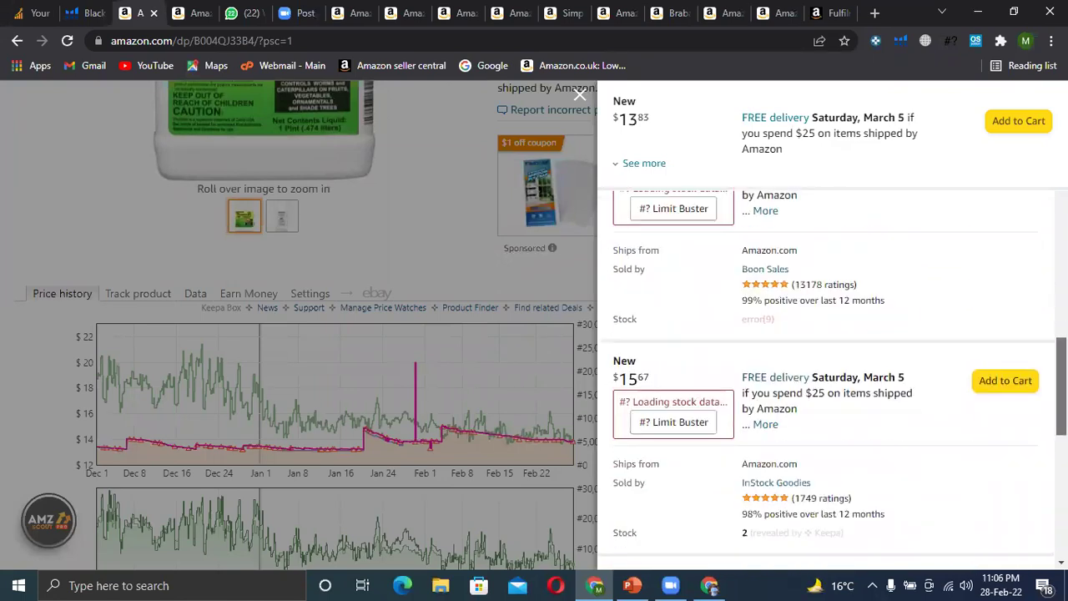
scroll(832, 380, "down", 2)
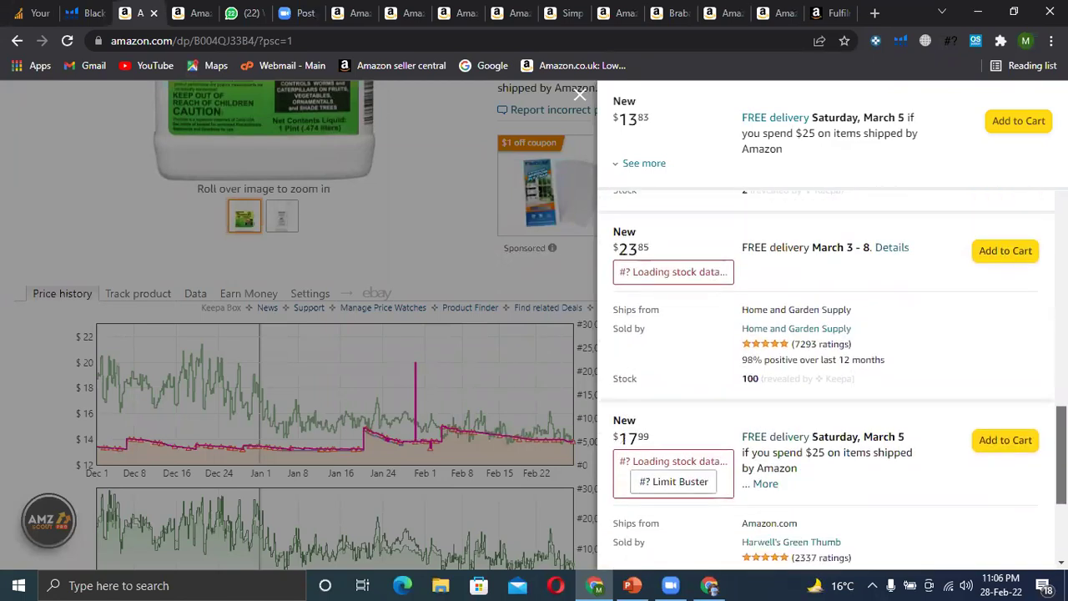
scroll(832, 380, "down", 2)
scroll(832, 380, "up", 8)
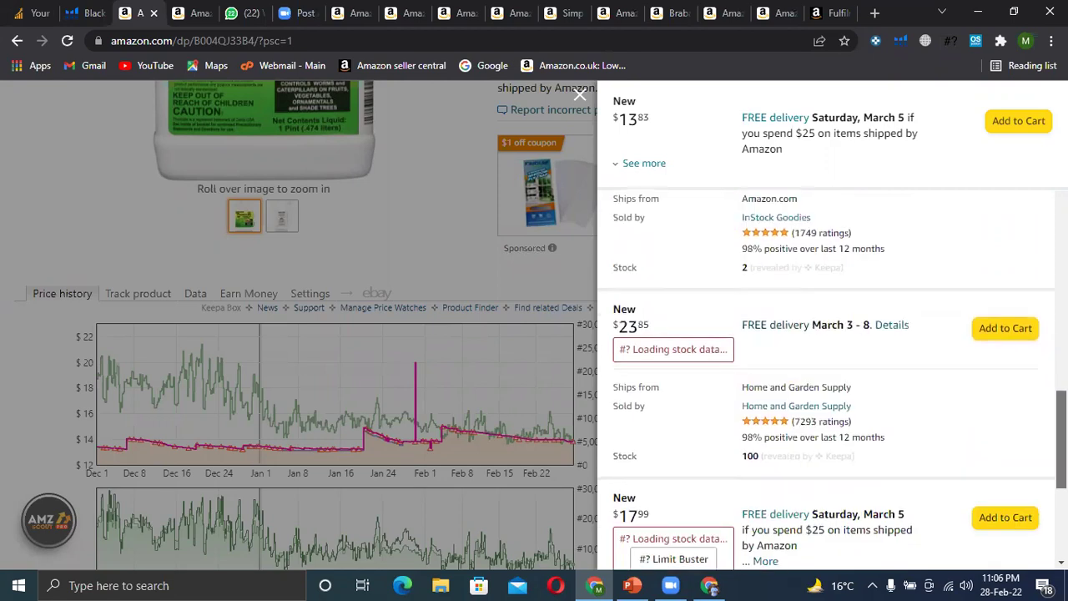
scroll(832, 333, "up", 8)
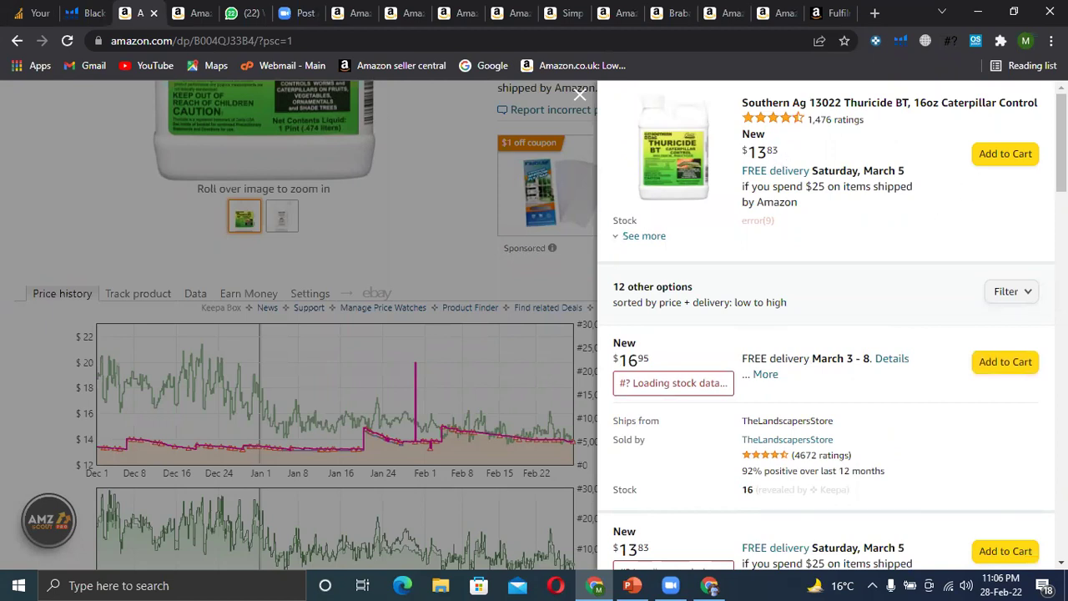
Check Jamlyn-Supply's offer price, expand the featured offer's details to identify its seller, and close the offer list
left_click_drag(1062, 141, 1062, 147)
scroll(699, 339, "down", 3)
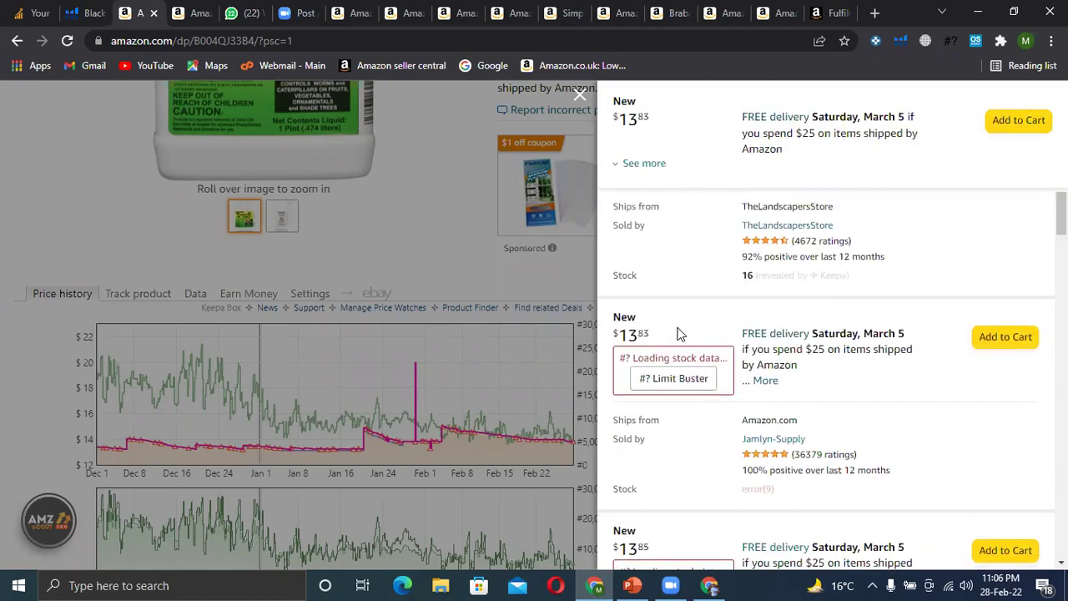
left_click_drag(647, 335, 616, 334)
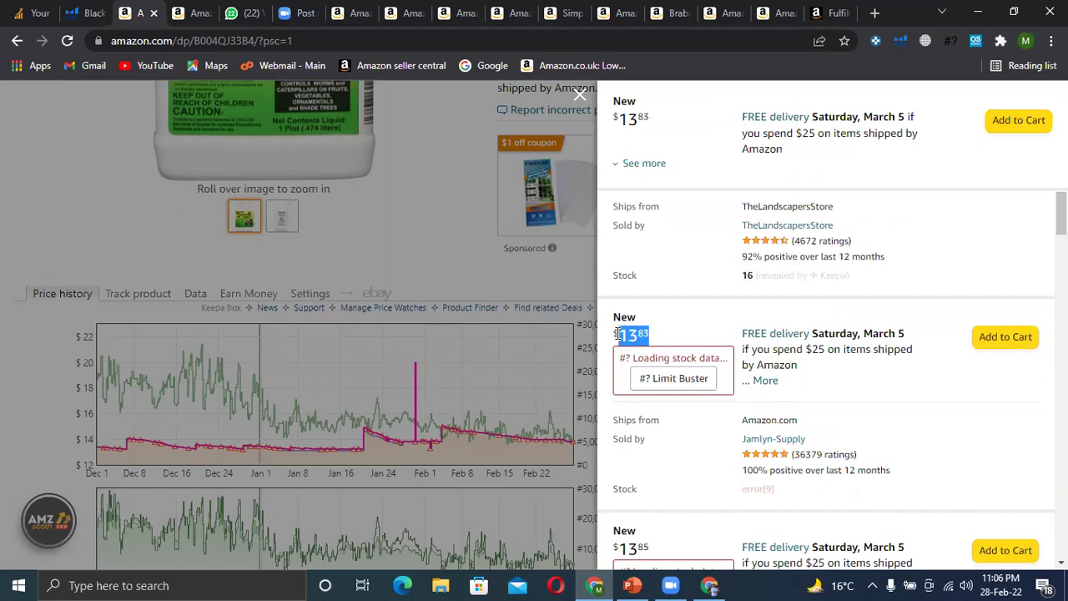
left_click(633, 334)
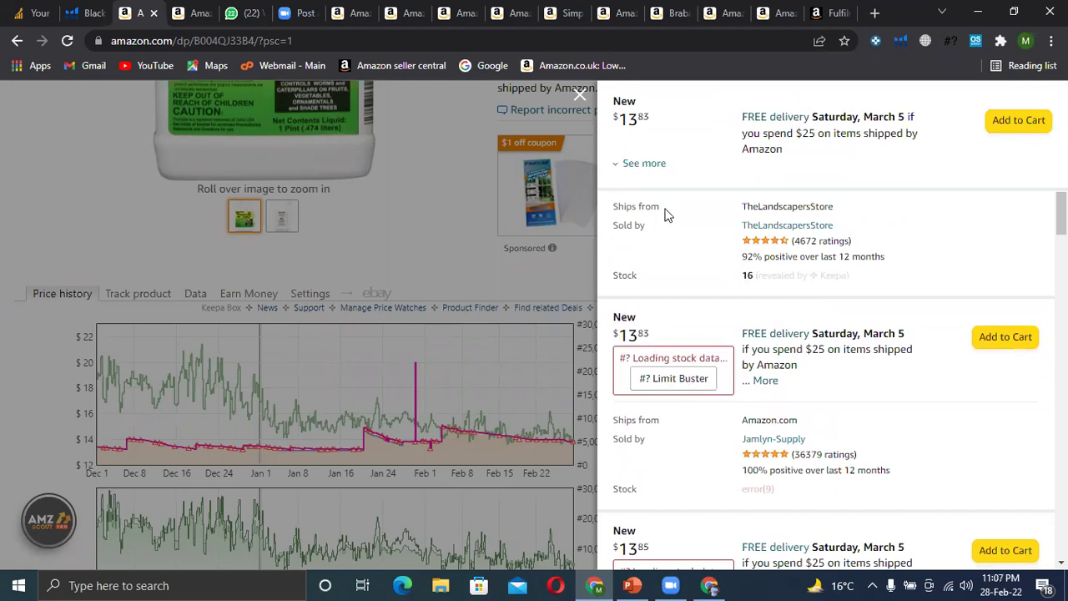
scroll(1061, 213, "up", 5)
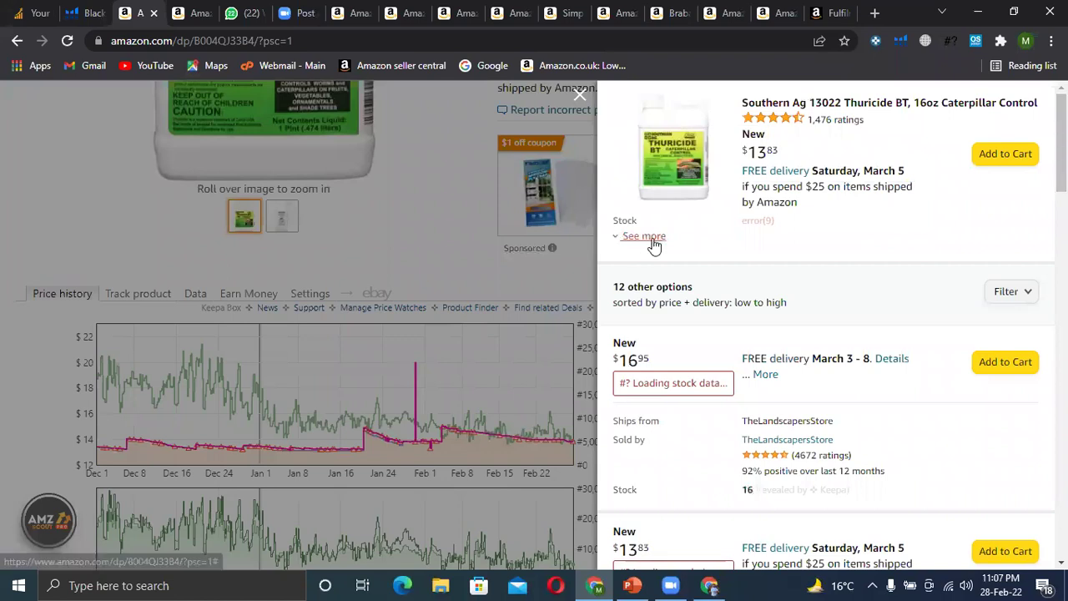
left_click(651, 240)
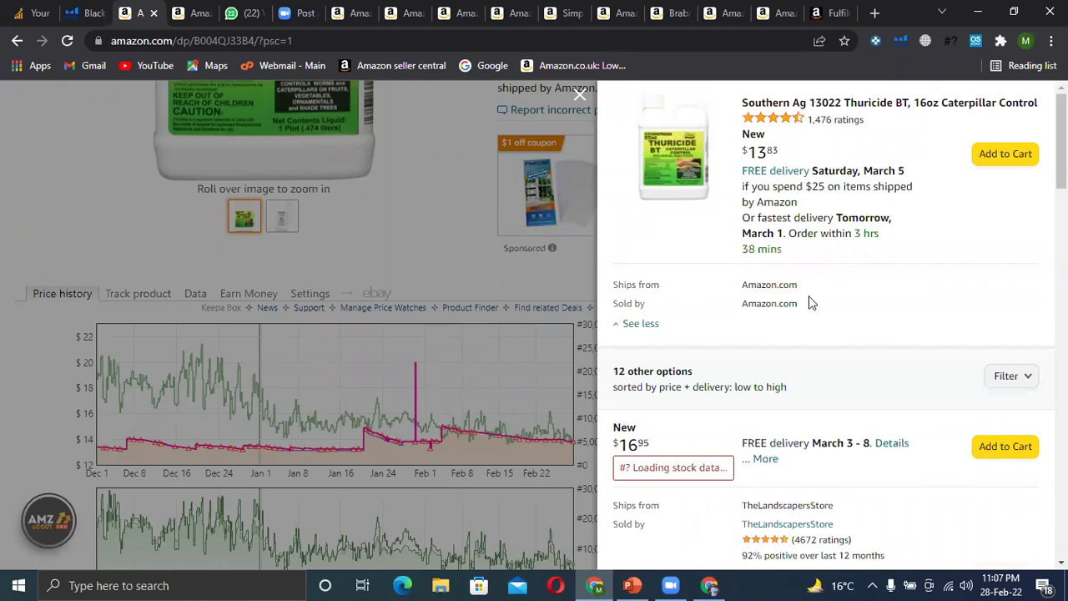
left_click(576, 98)
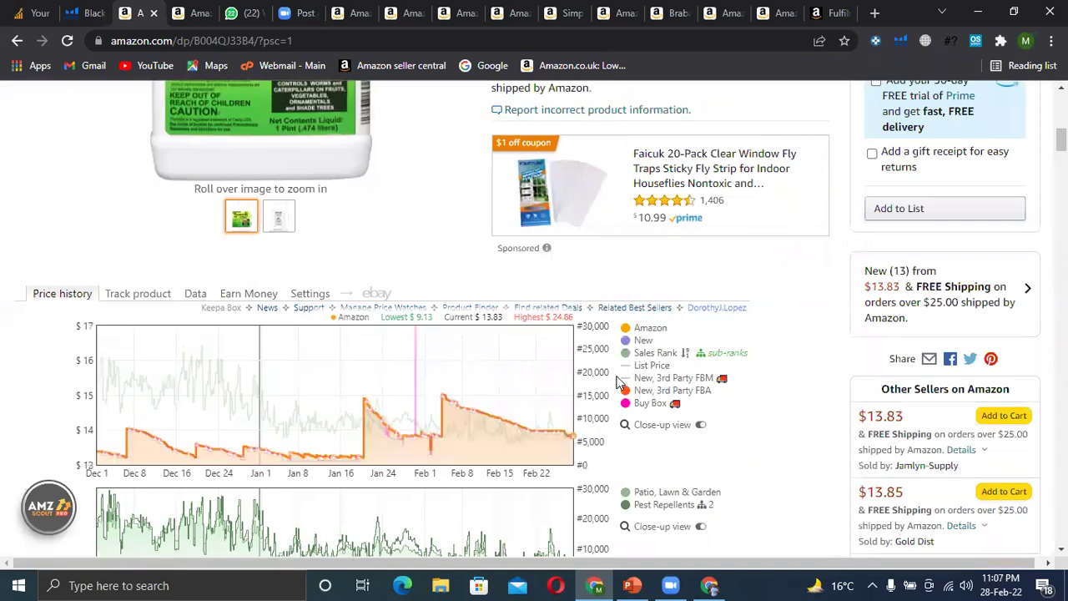
Return to the Black Box results, go to the end of the first page and open page 2
left_click(93, 12)
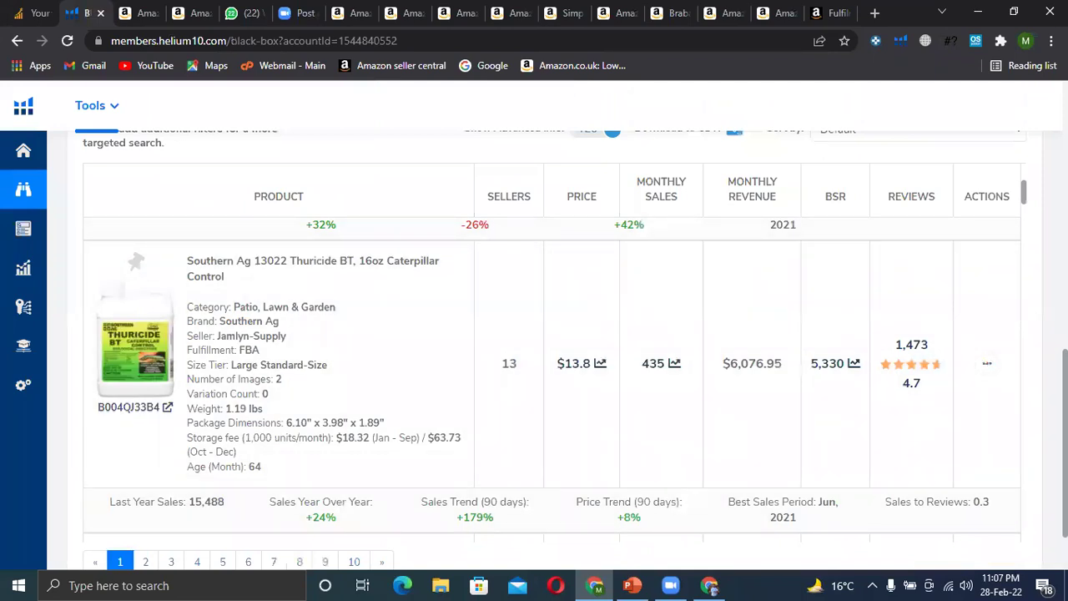
scroll(534, 350, "down", 1)
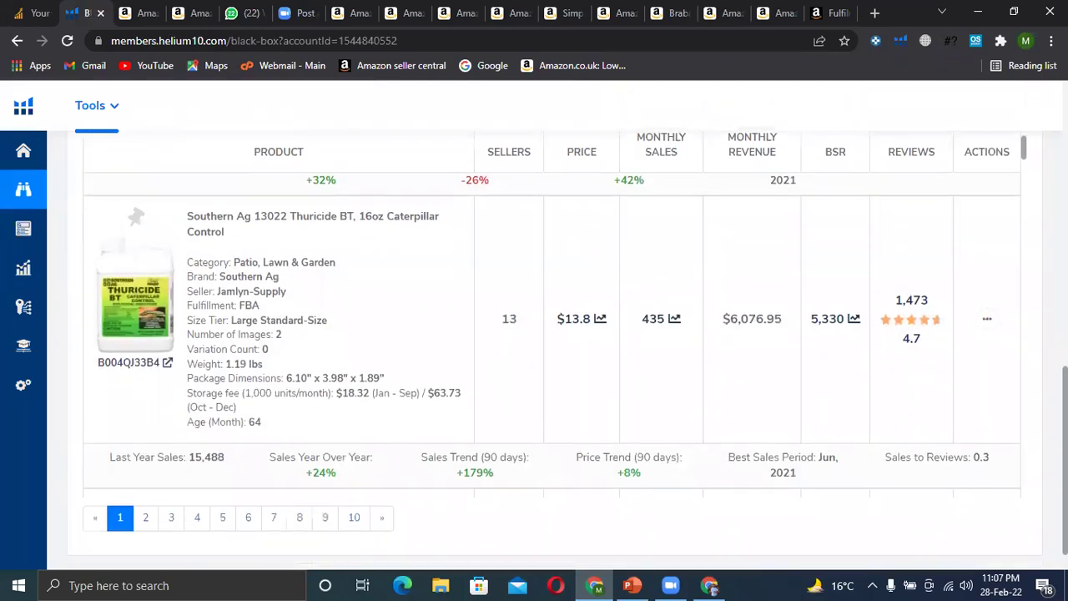
scroll(534, 351, "up", 1)
scroll(534, 351, "down", 1)
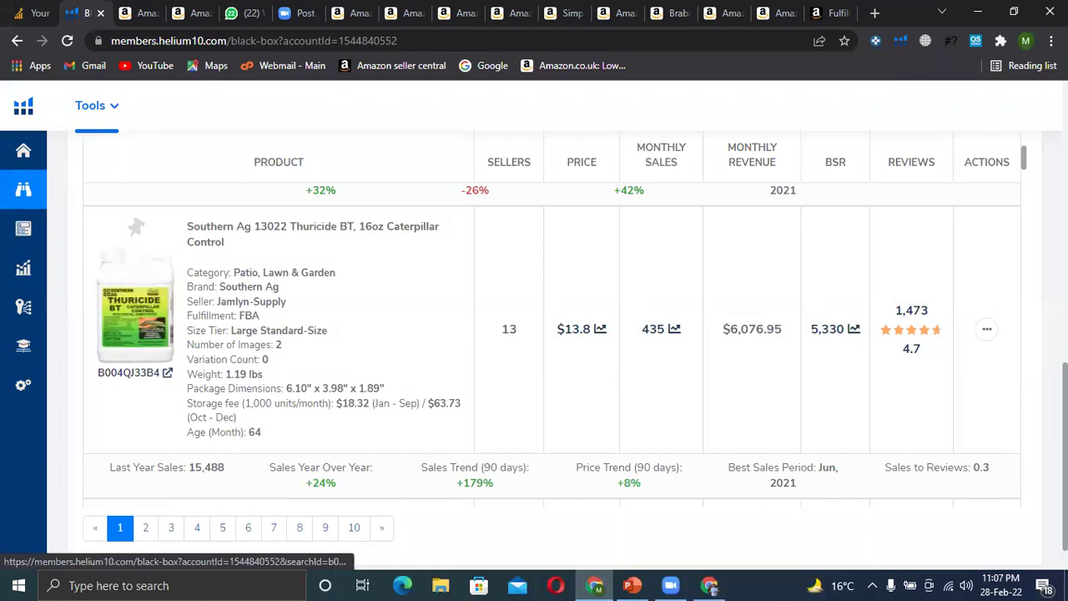
left_click_drag(1029, 175, 1023, 496)
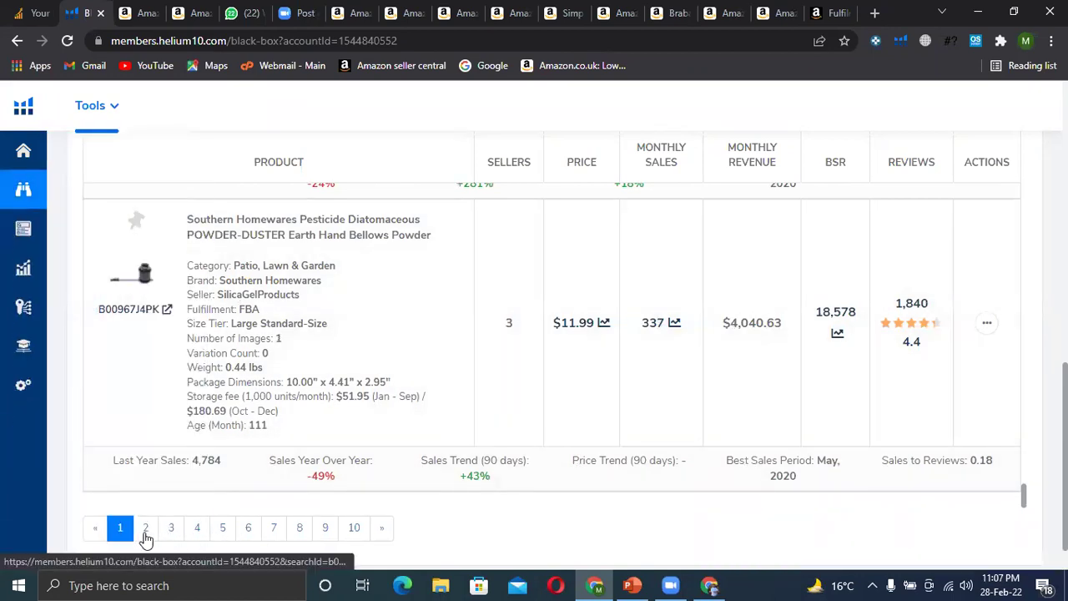
left_click(146, 528)
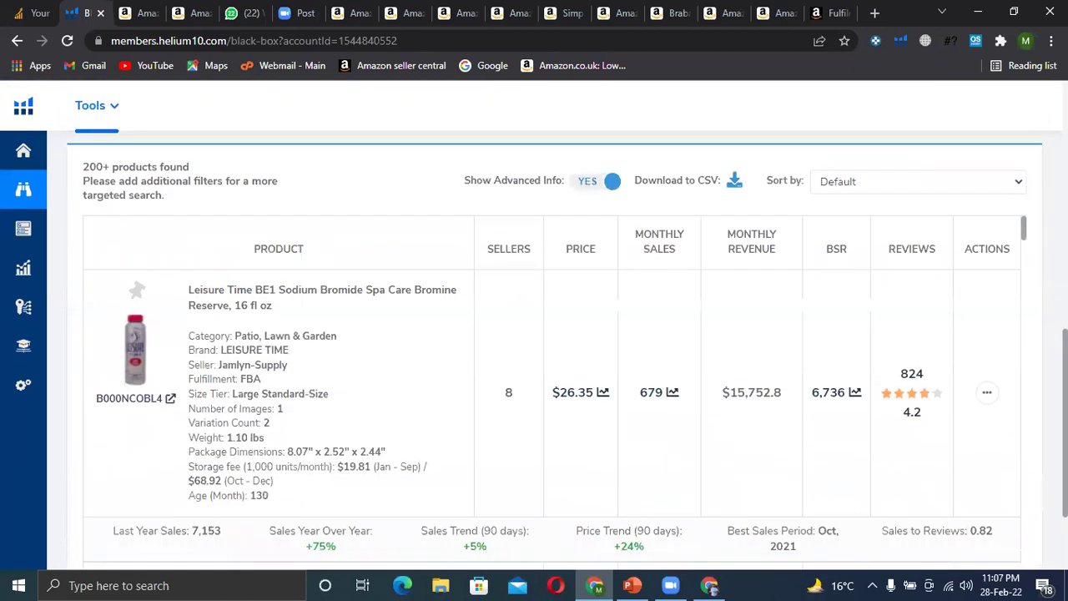
Remove Patio, Lawn & Garden from the category filter and look through the other available categories
scroll(535, 350, "up", 7)
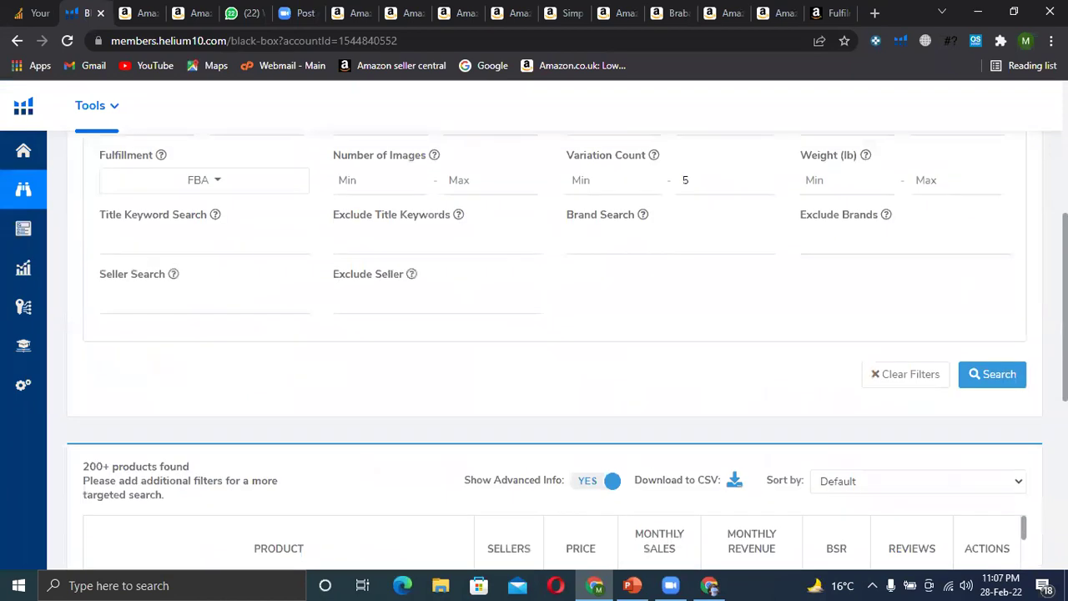
scroll(692, 516, "up", 1)
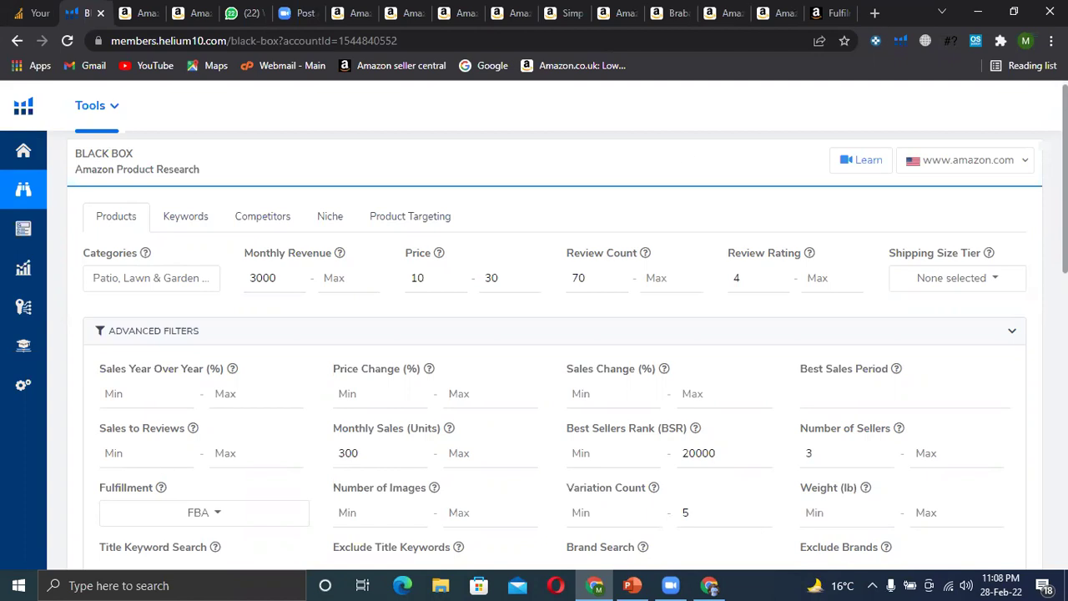
left_click(161, 285)
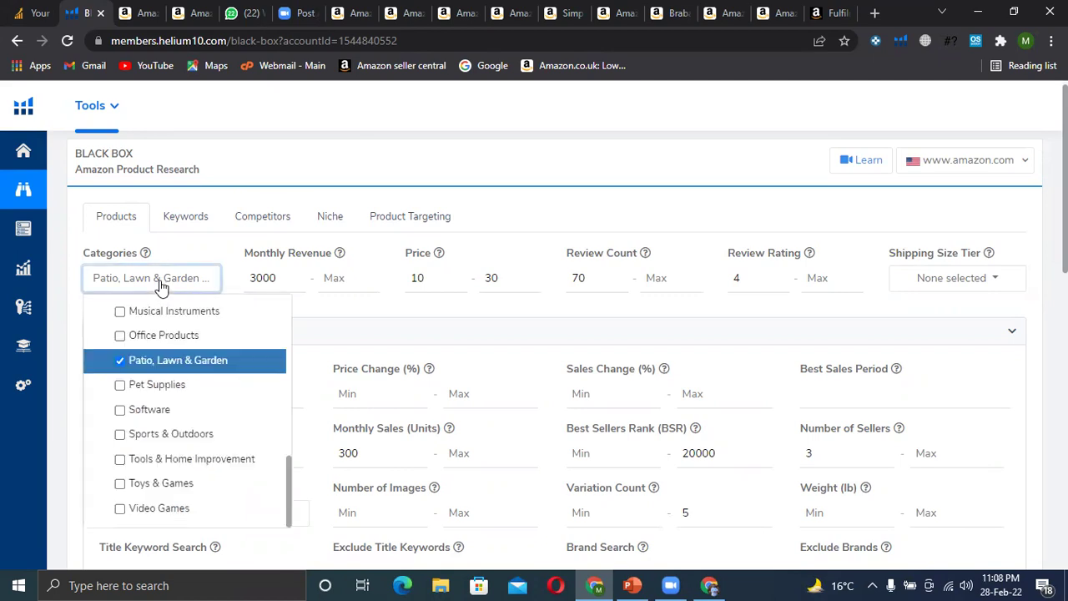
left_click(222, 364)
left_click_drag(290, 489, 281, 420)
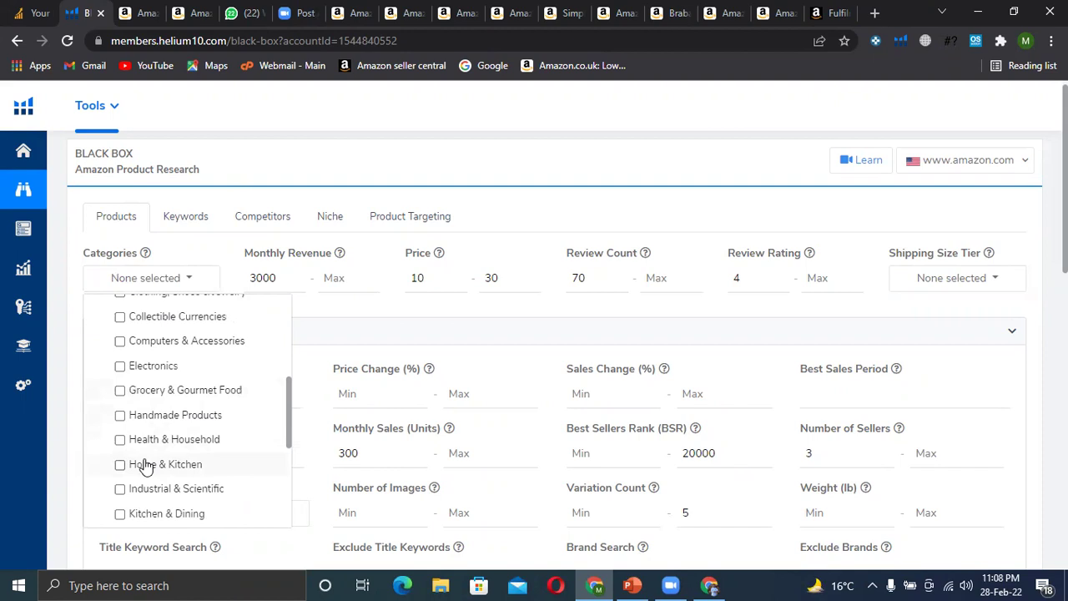
left_click_drag(288, 383, 285, 431)
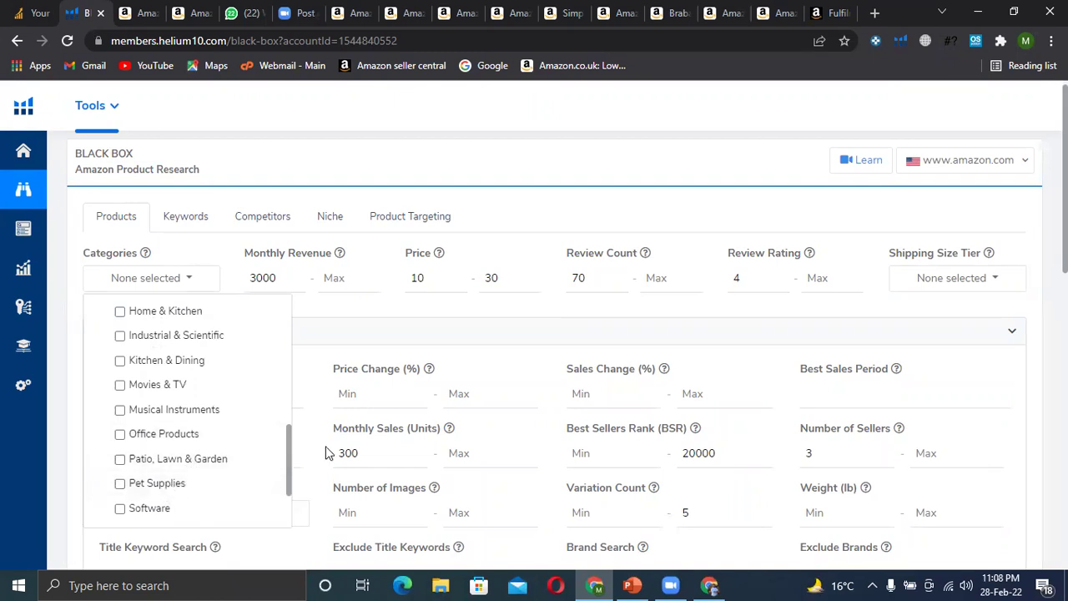
left_click_drag(288, 437, 313, 304)
left_click(317, 341)
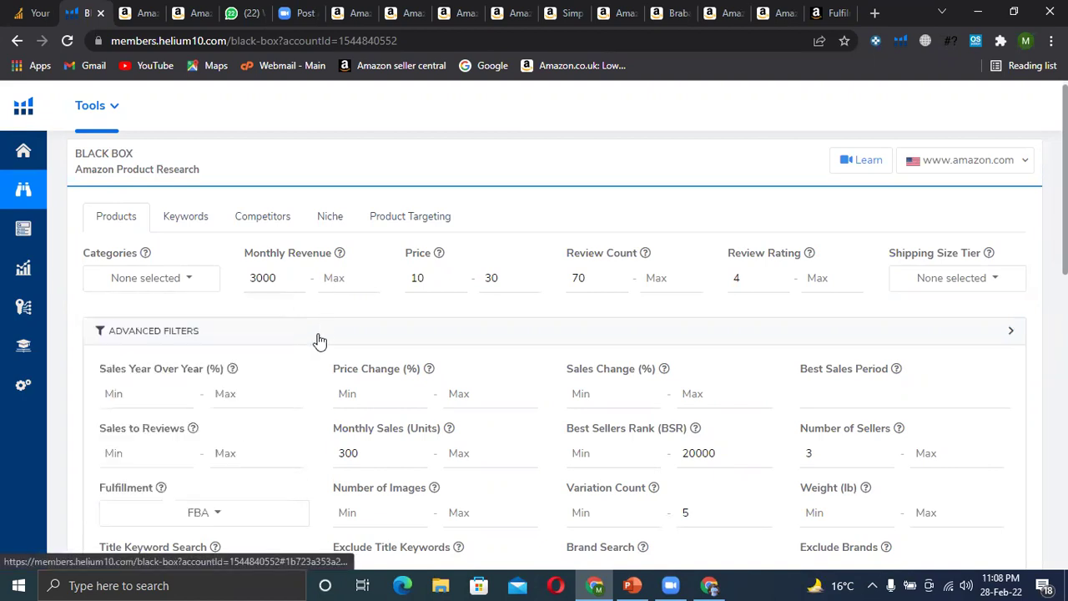
left_click(320, 341)
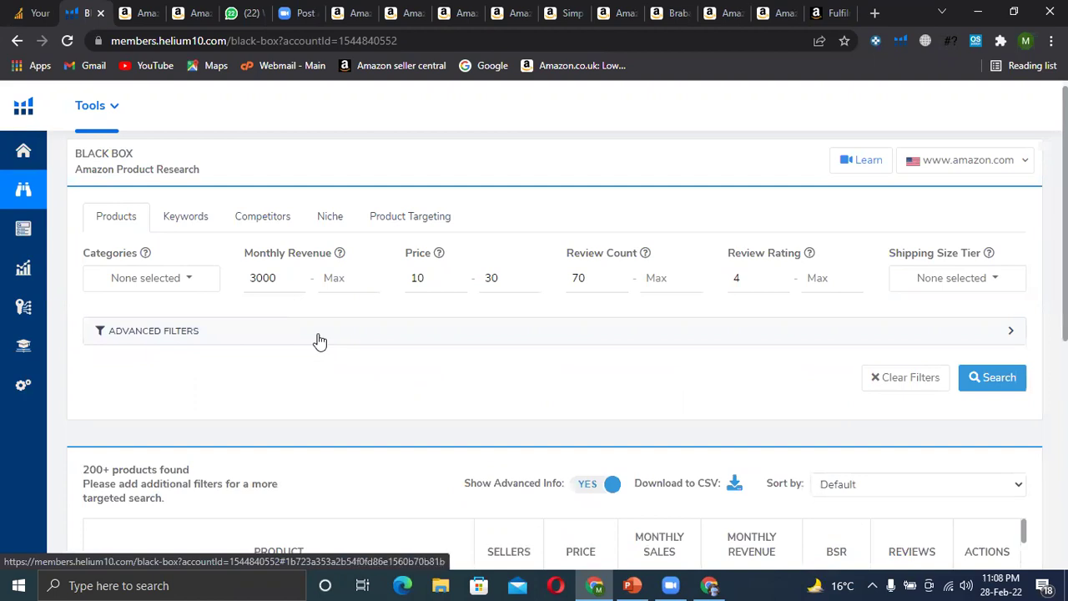
left_click(319, 340)
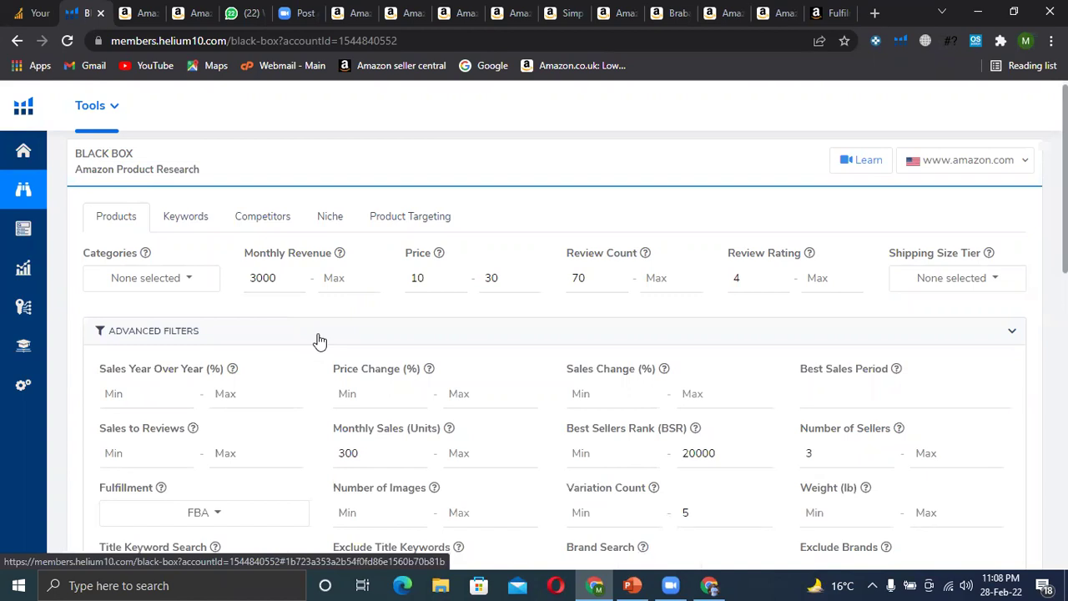
Look through the Amazon marketplaces available for Black Box product research, and close the list
left_click(964, 163)
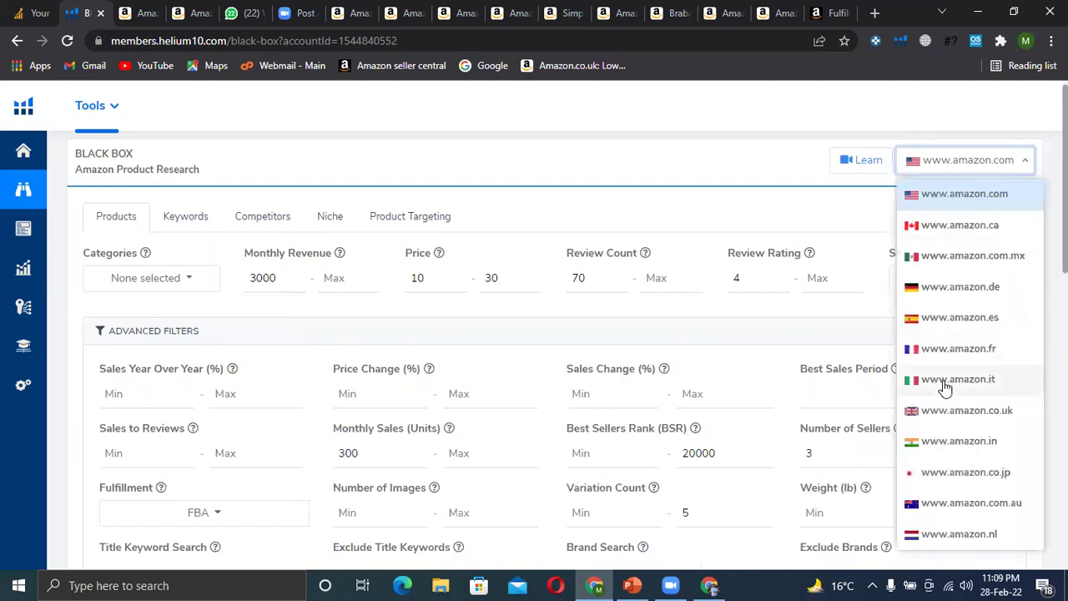
left_click(991, 161)
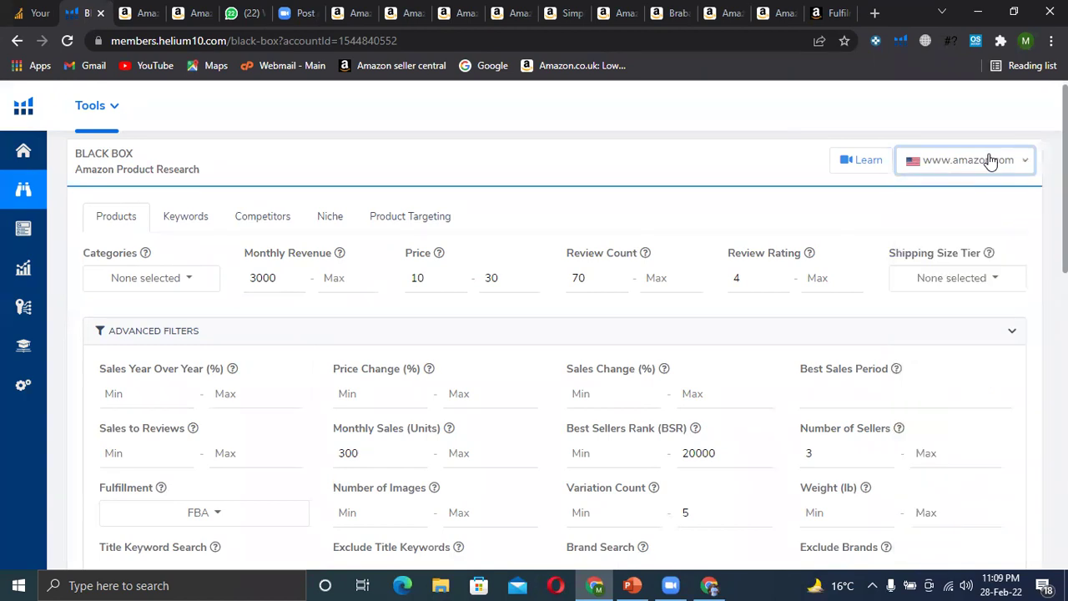
left_click(858, 202)
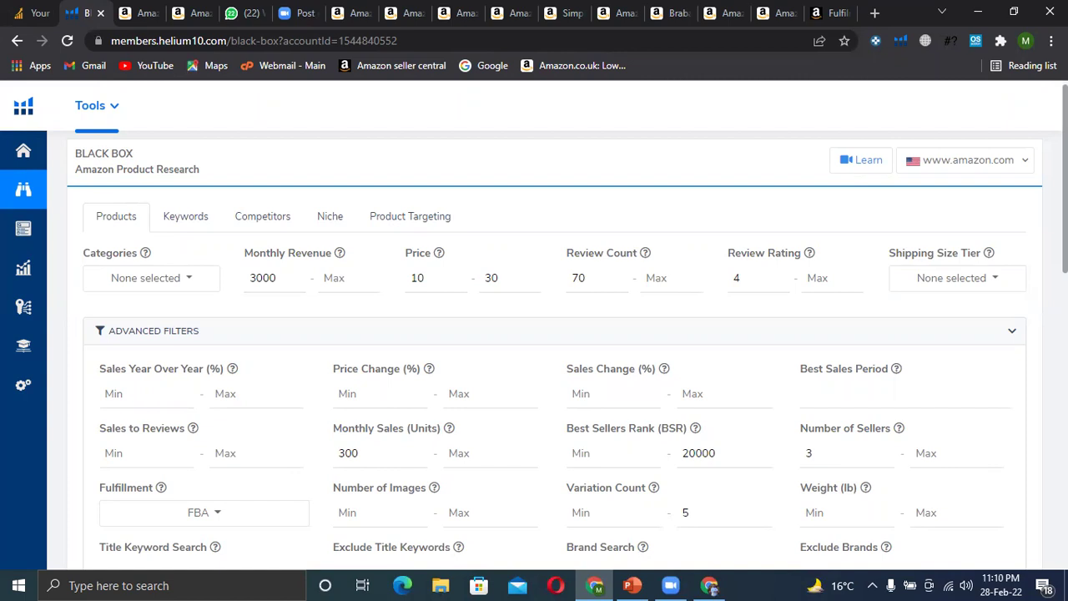
Set the maximum Best Sellers Rank filter to 10000 and go back down to the product results
scroll(534, 351, "down", 2)
scroll(534, 351, "up", 1)
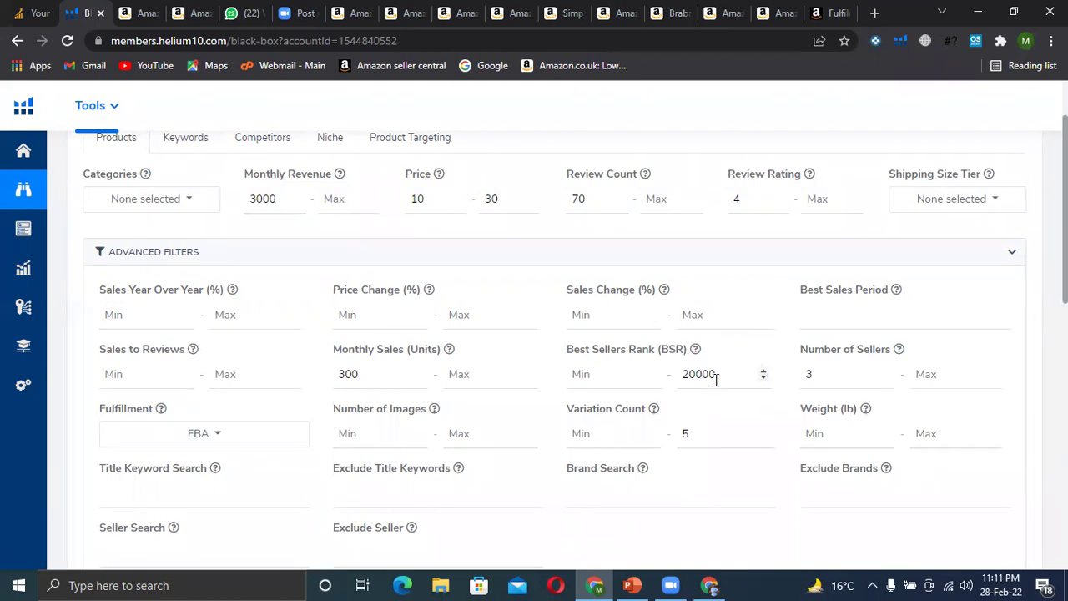
left_click_drag(716, 378, 672, 375)
type("10000")
scroll(534, 350, "down", 2)
scroll(534, 351, "down", 3)
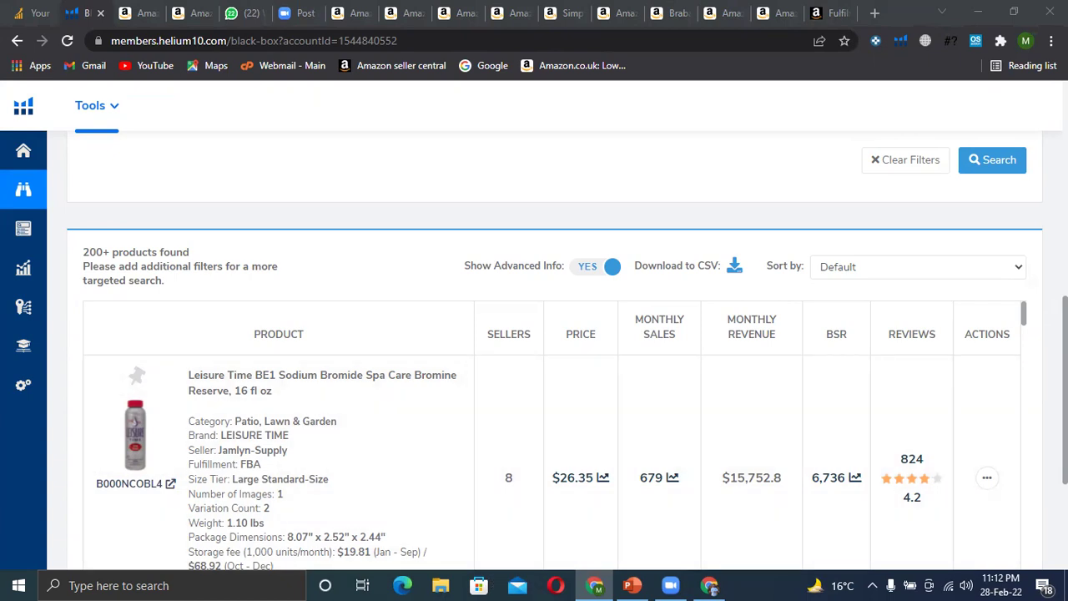
scroll(534, 351, "down", 1)
scroll(534, 351, "down", 1)
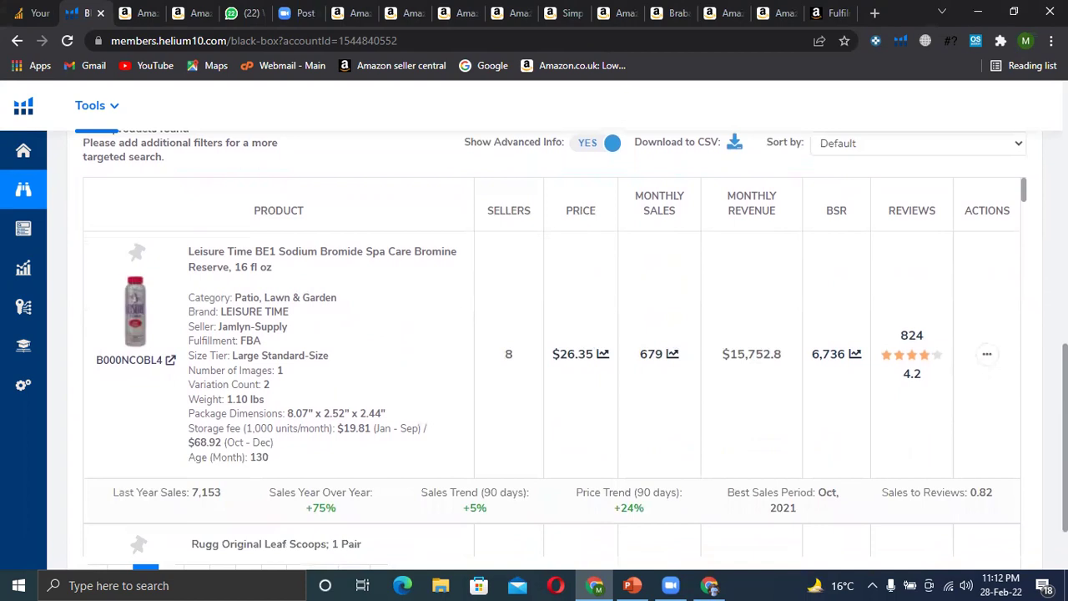